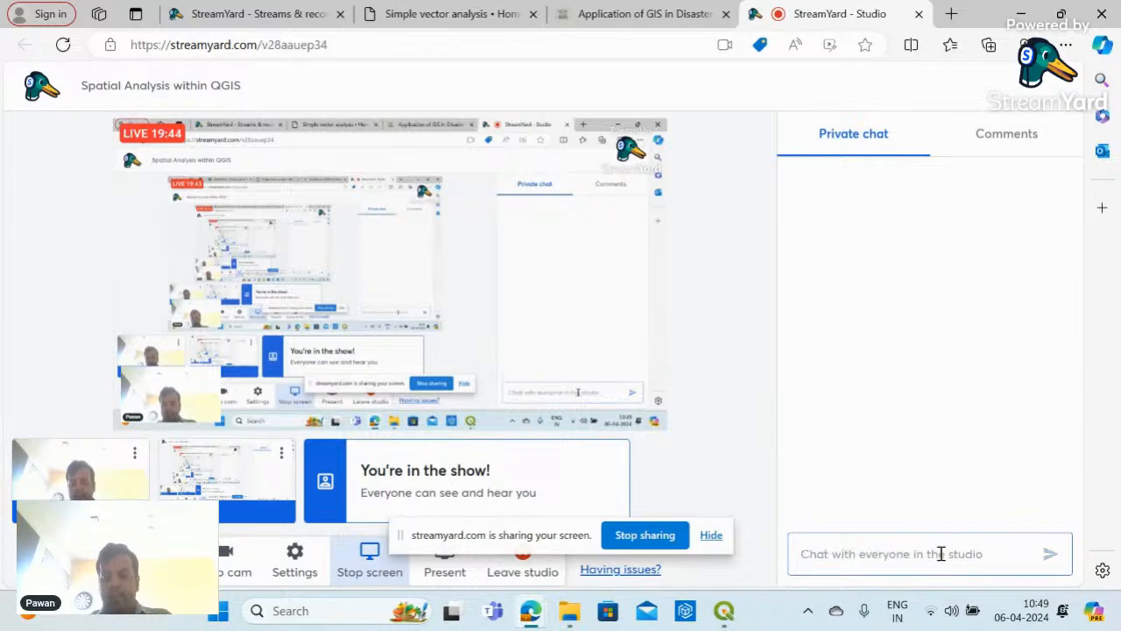
- Bring up the Simple vector analysis tutorial page and go to its Download data section
click(412, 11)
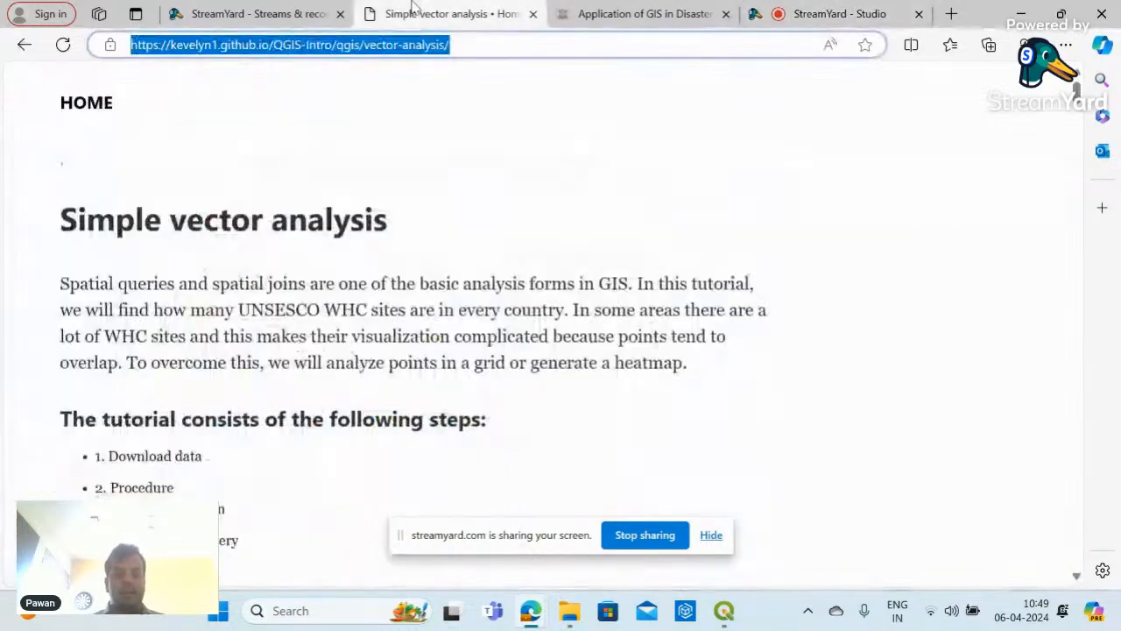
click(713, 536)
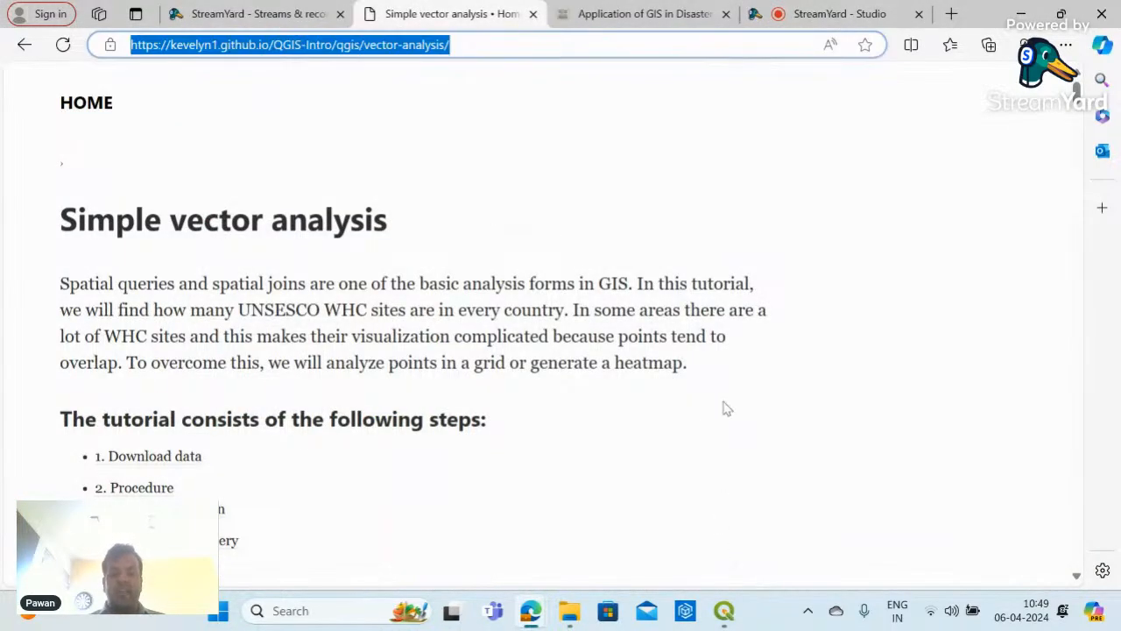
scroll(723, 390, down, 5)
scroll(718, 375, up, 1)
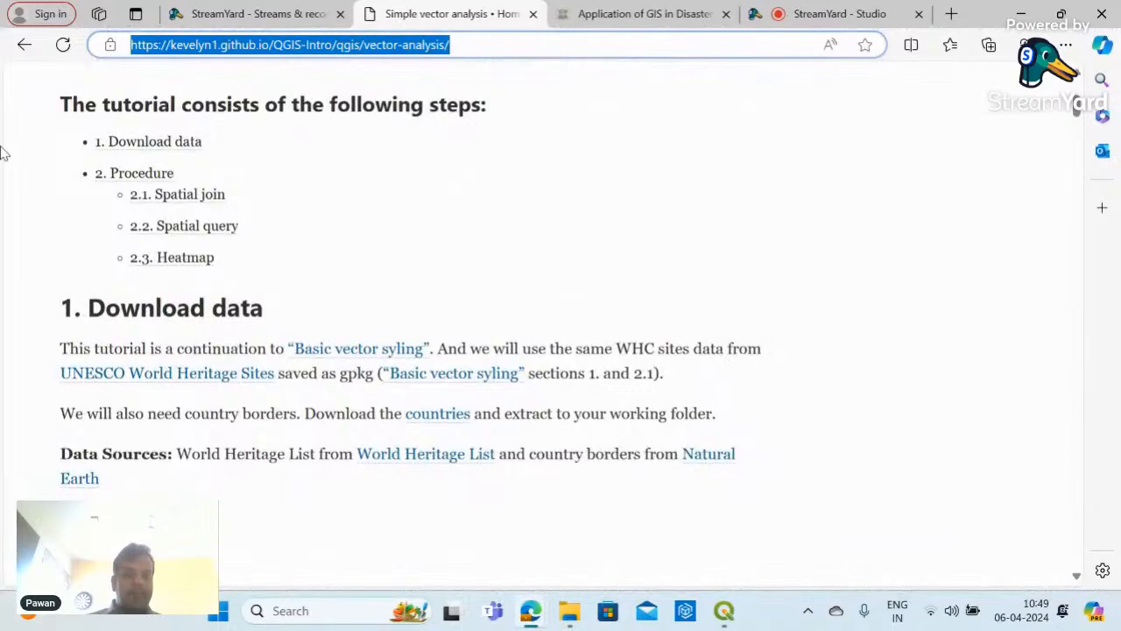
click(173, 145)
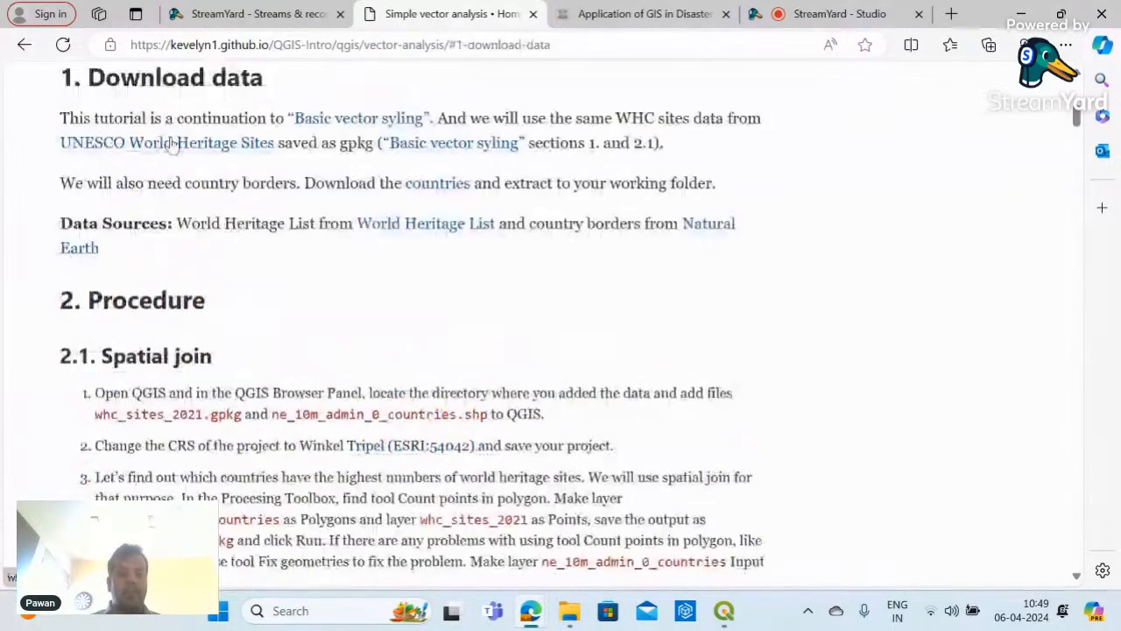
- Check the studio chat for the shared tutorial link and download the countries archive from the tutorial page
click(232, 11)
click(836, 14)
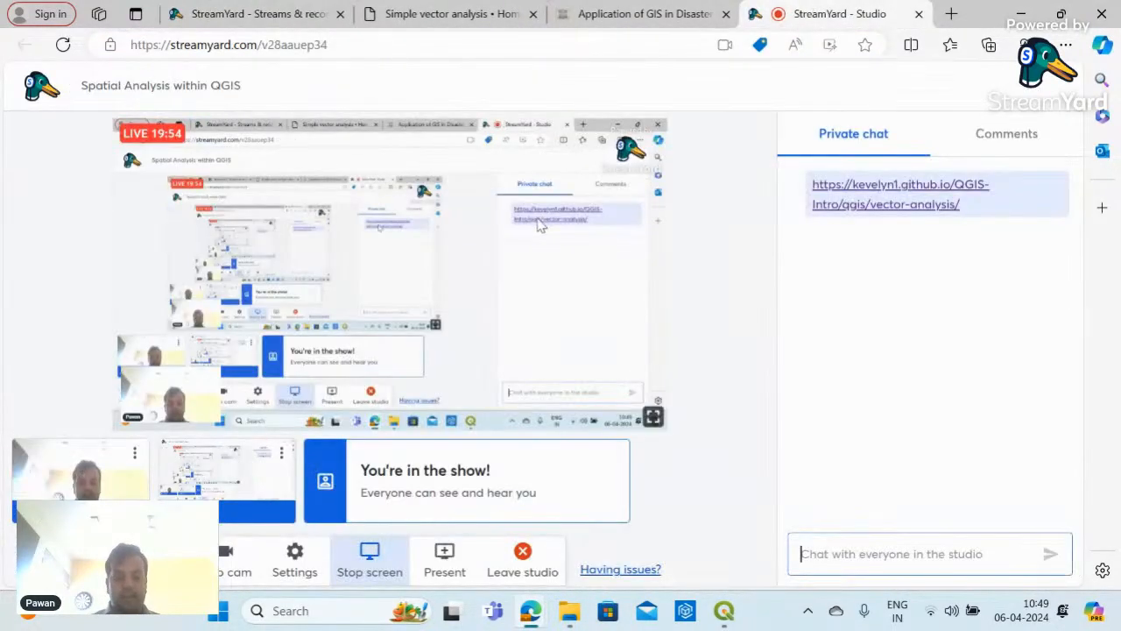
click(423, 11)
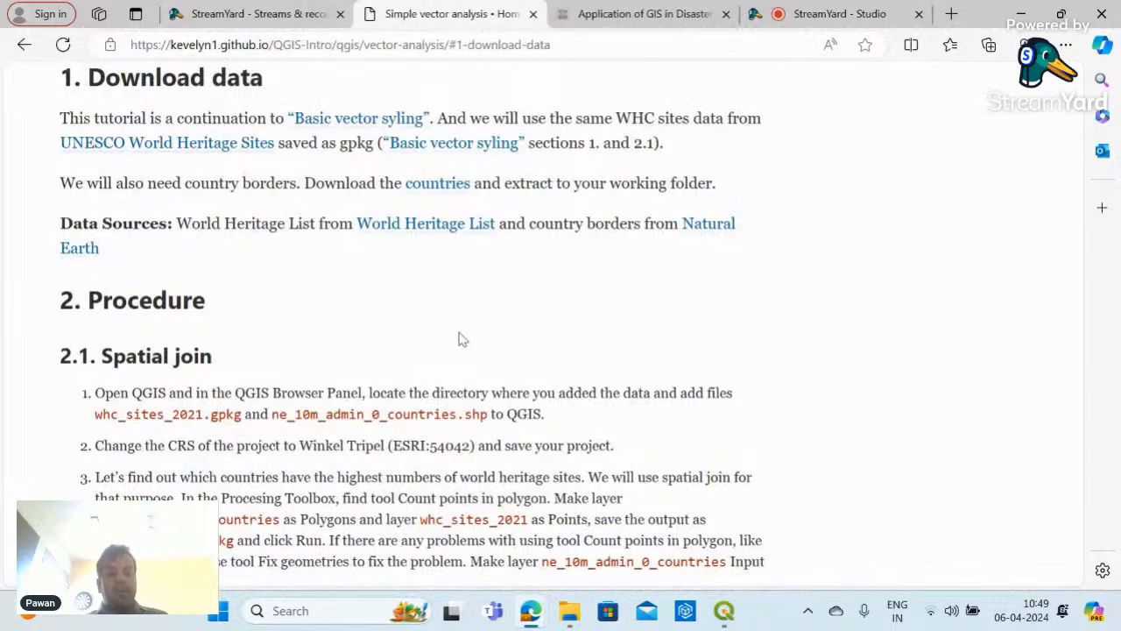
scroll(462, 340, up, 2)
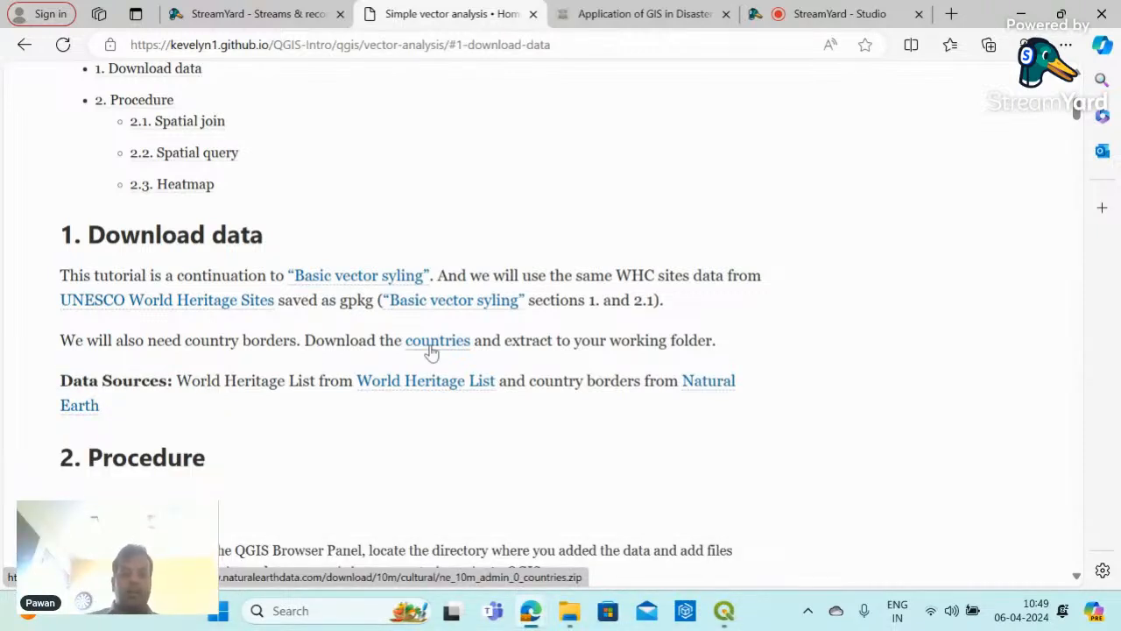
click(430, 348)
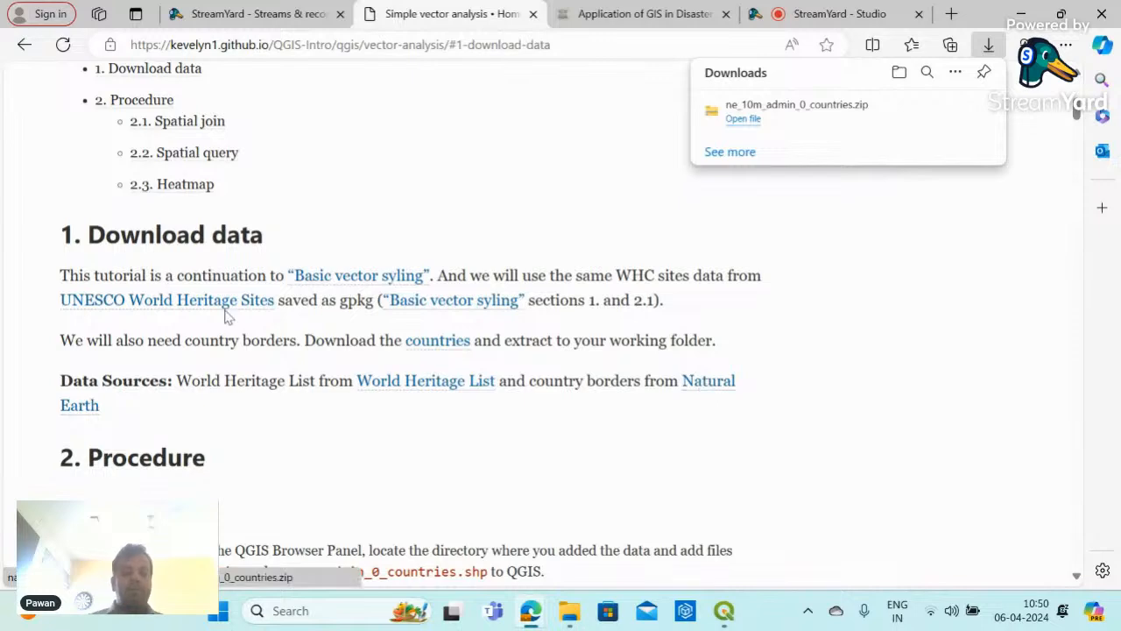
- Open the linked Basic vector styling tutorial and download its ready-made copy of the World Heritage Sites dataset
click(326, 291)
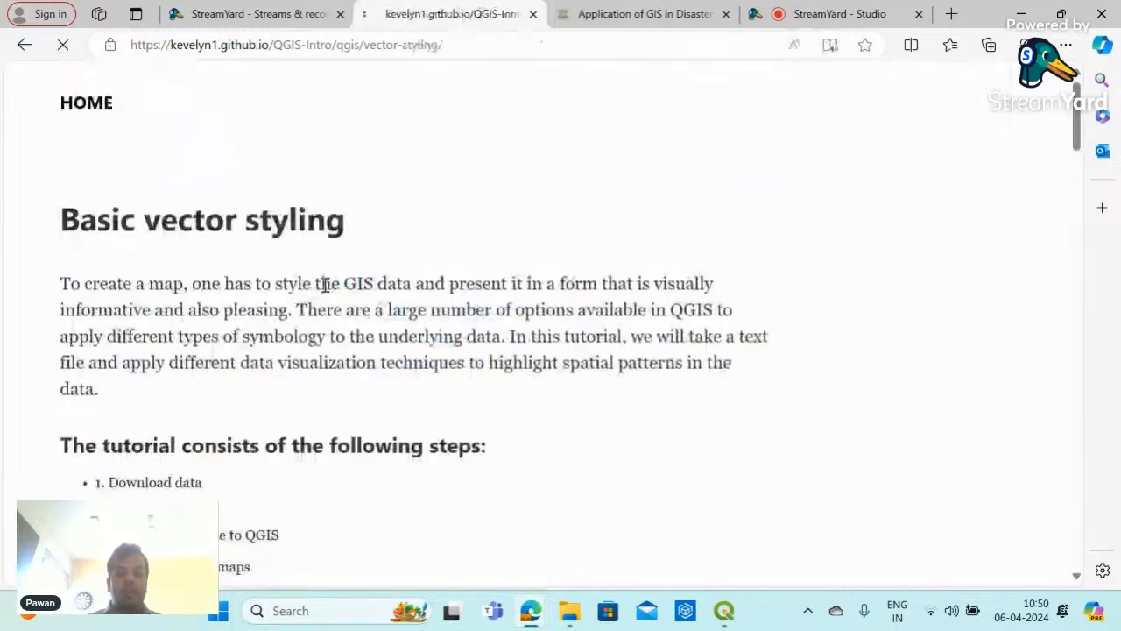
scroll(230, 318, down, 2)
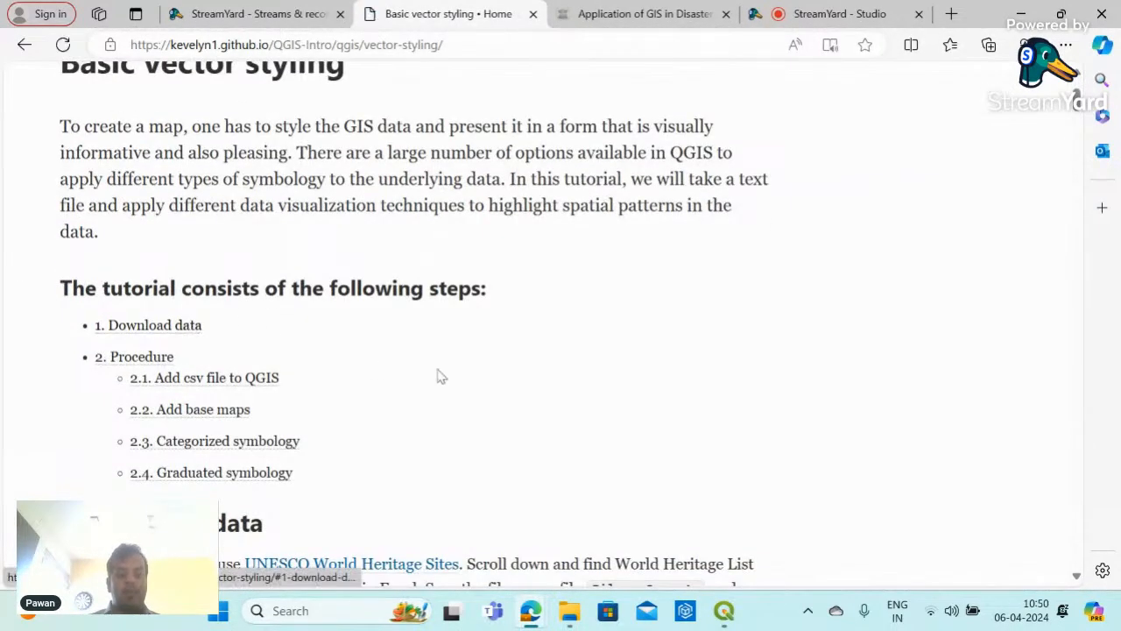
scroll(438, 375, down, 5)
scroll(442, 379, up, 1)
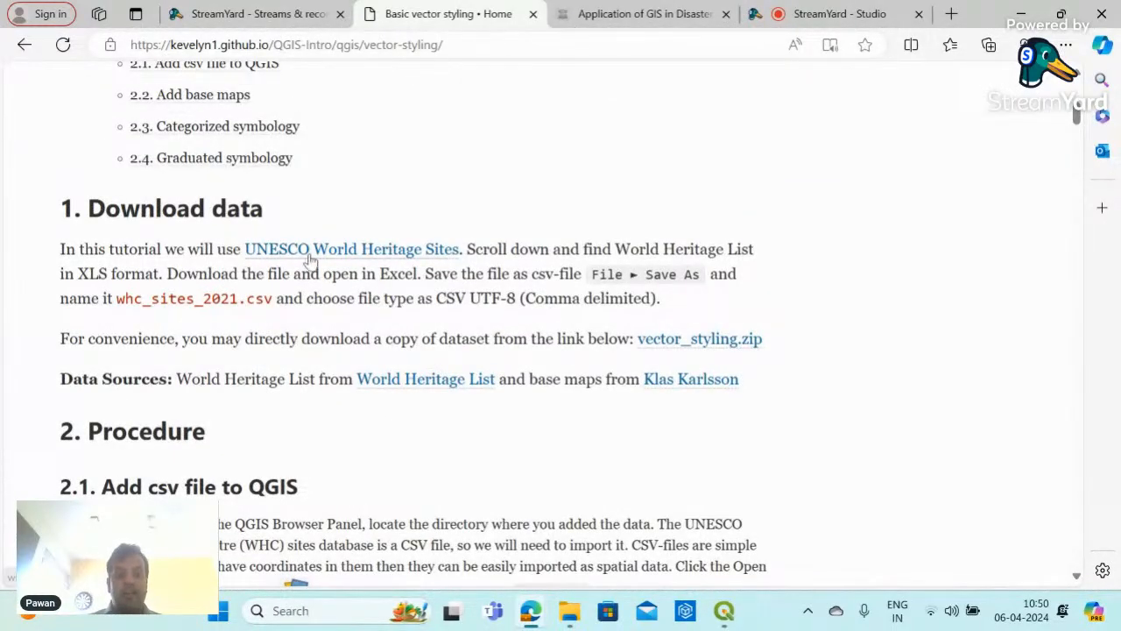
click(675, 344)
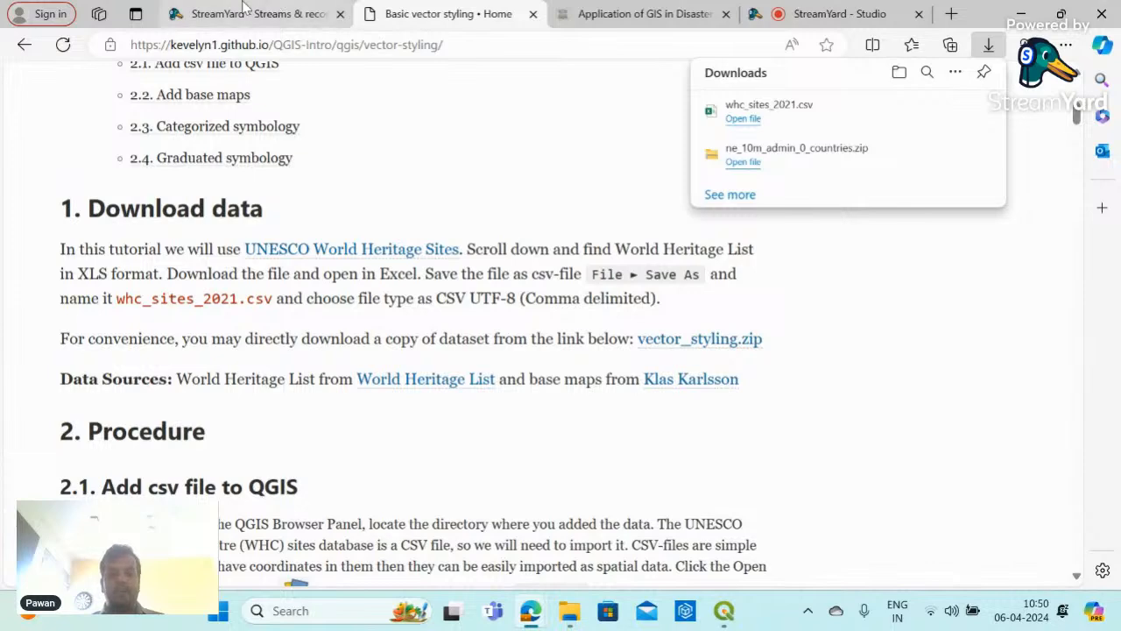
click(275, 8)
click(438, 11)
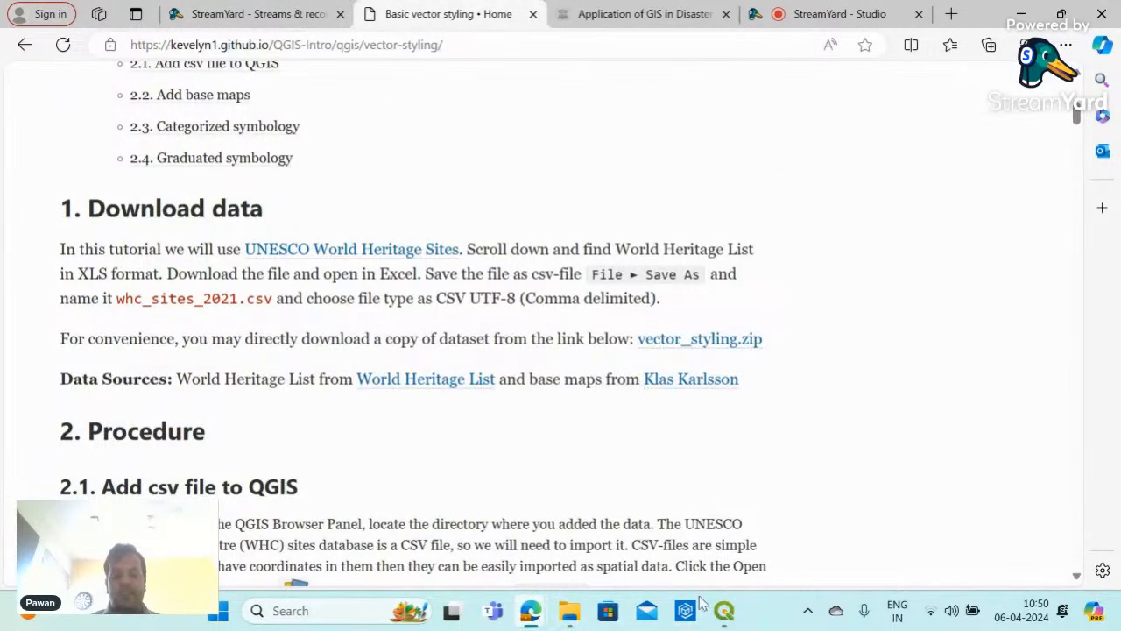
- Switch to QGIS and start a new empty project, leaving the QGIS window minimised
click(724, 610)
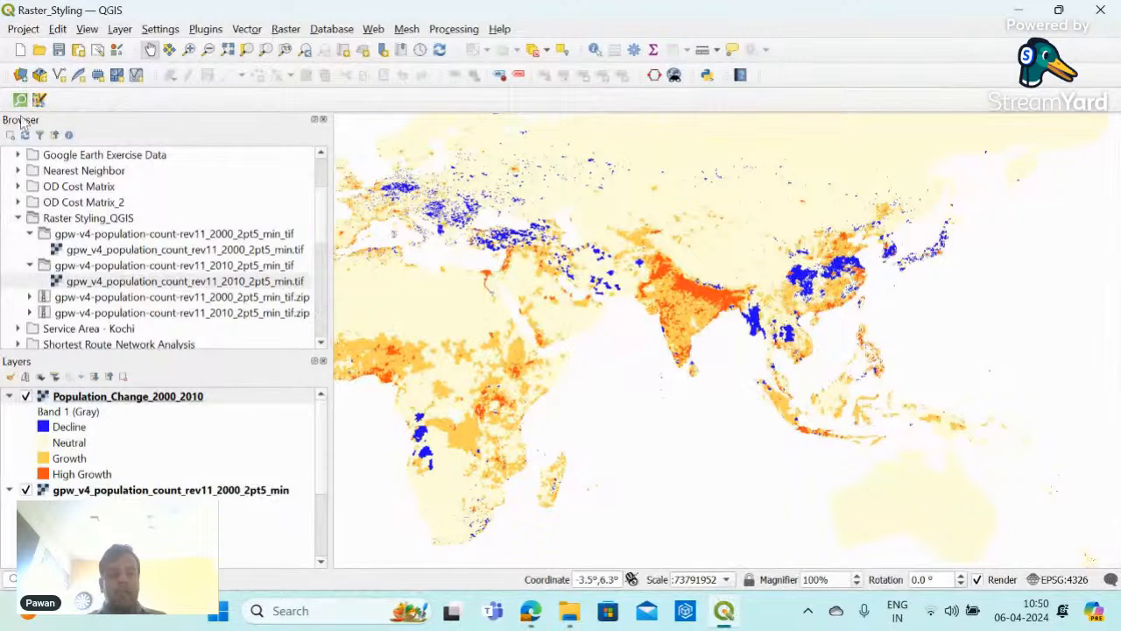
click(20, 53)
click(723, 613)
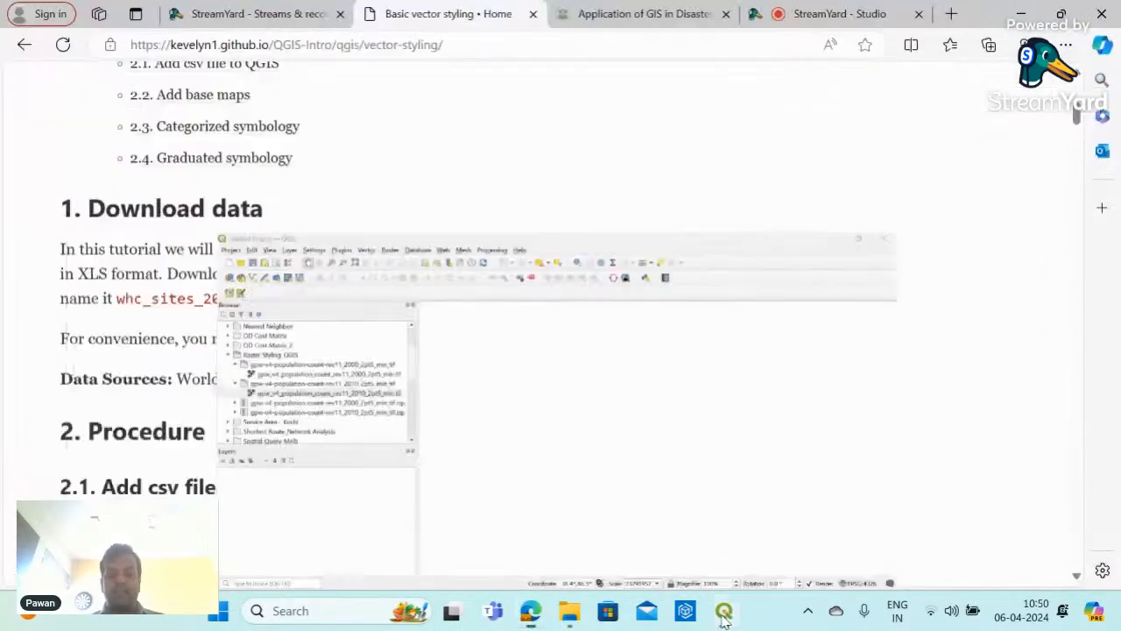
- Switch to File Explorer and look through This PC and the C: drive for the downloaded files
mouse_move(569, 619)
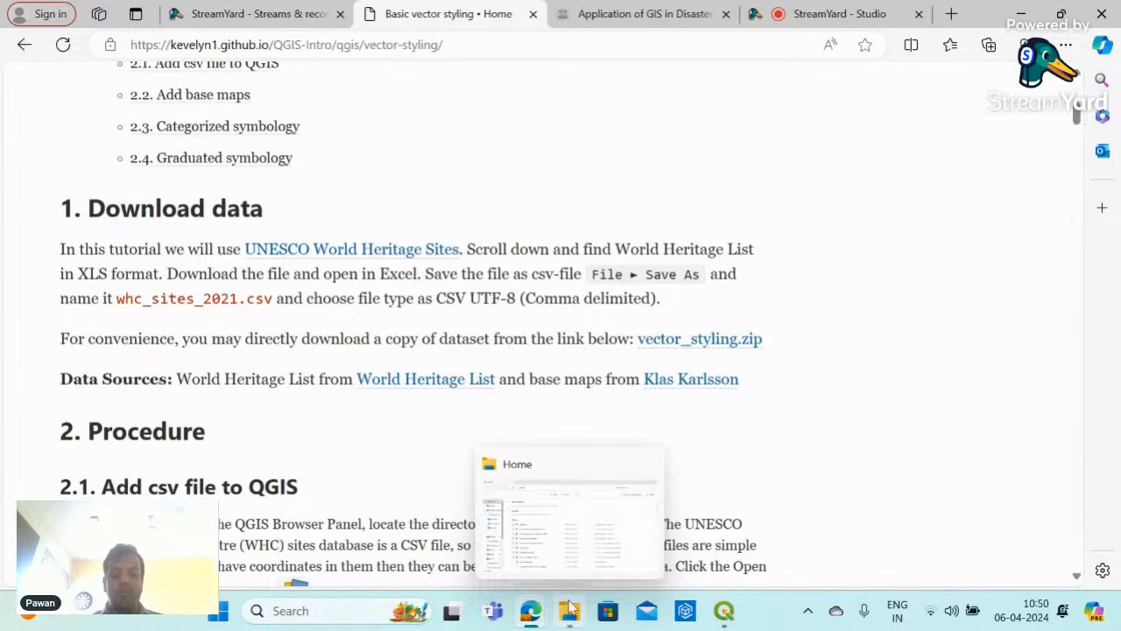
click(582, 556)
scroll(61, 420, down, 5)
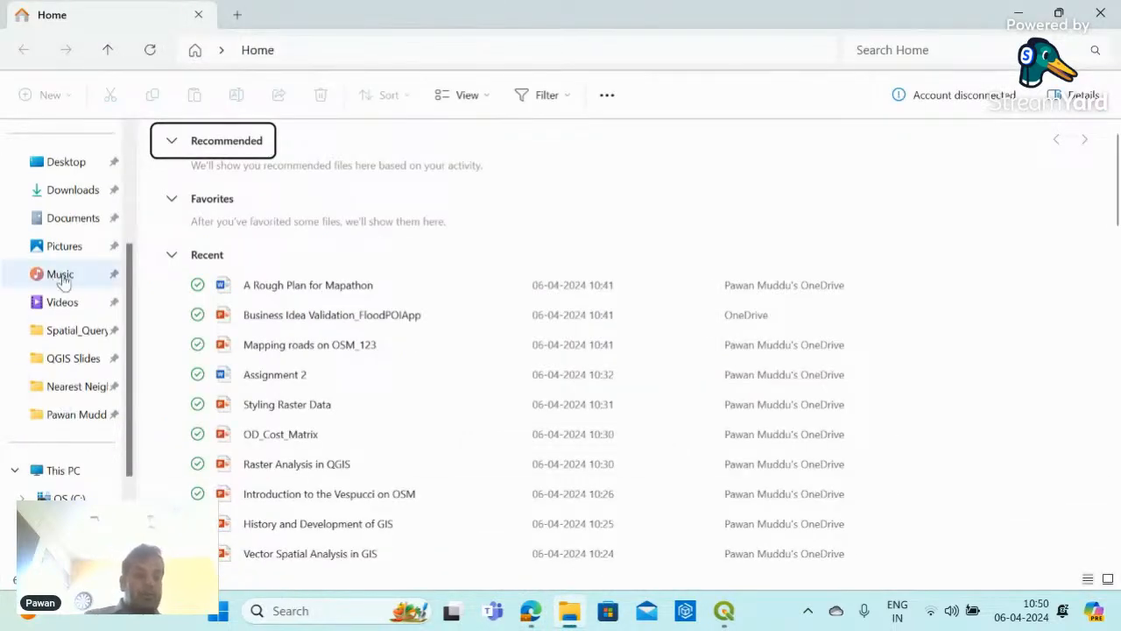
scroll(61, 278, down, 3)
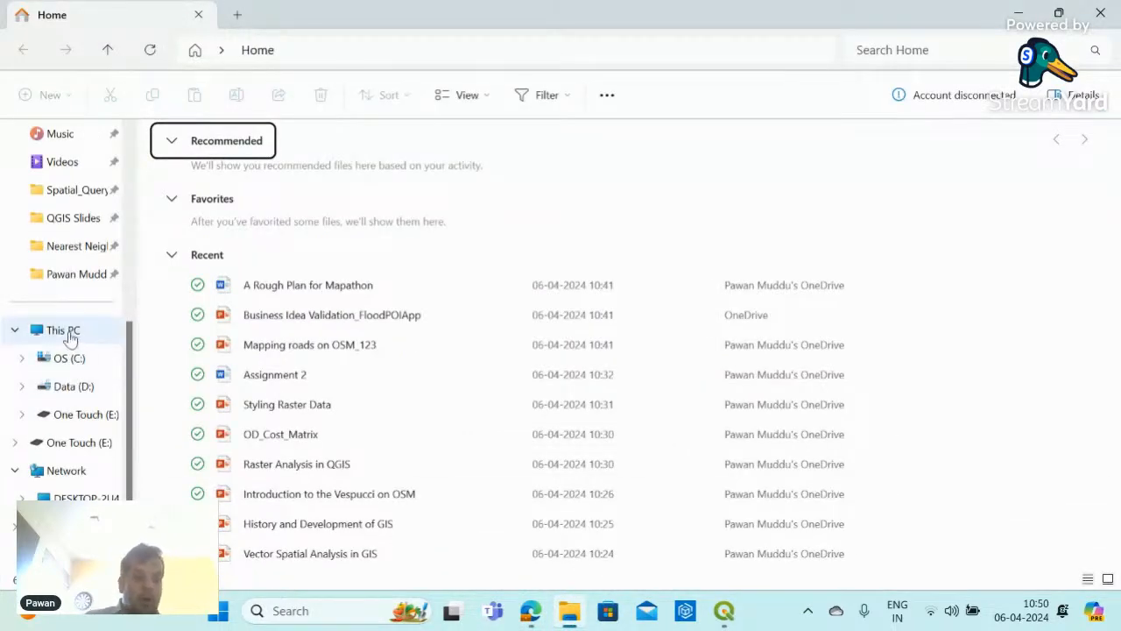
click(70, 338)
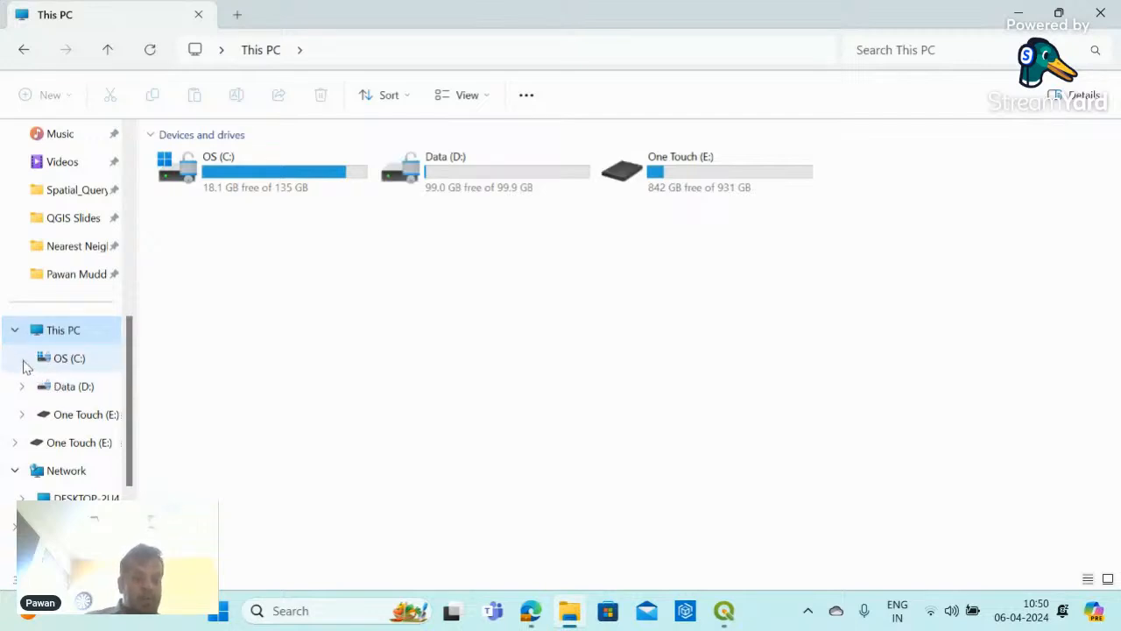
click(24, 361)
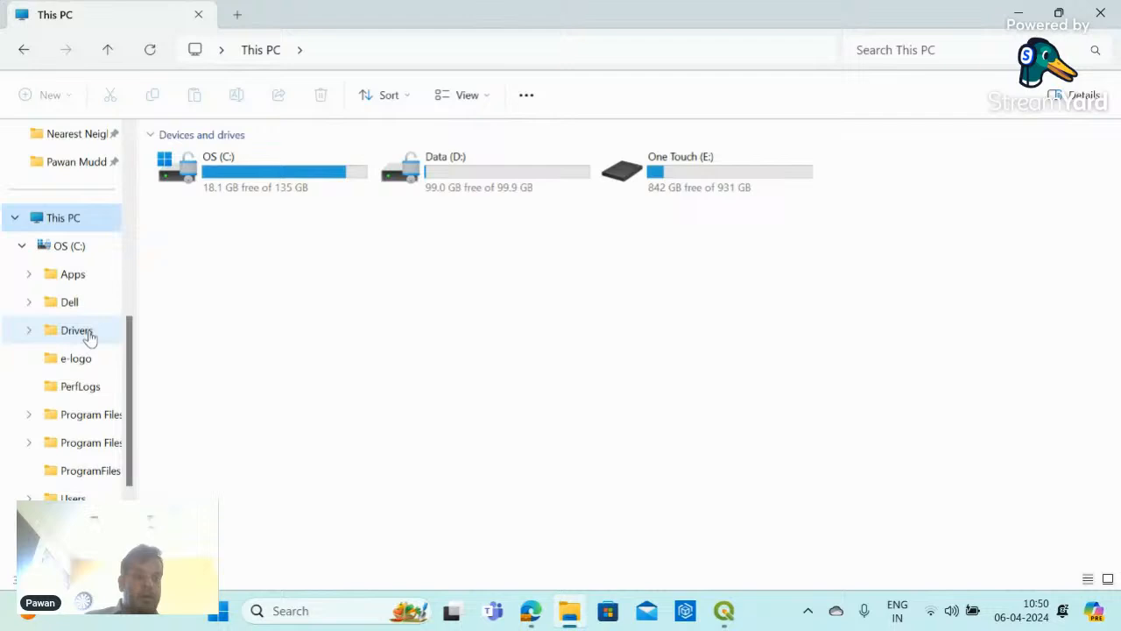
scroll(26, 253, up, 5)
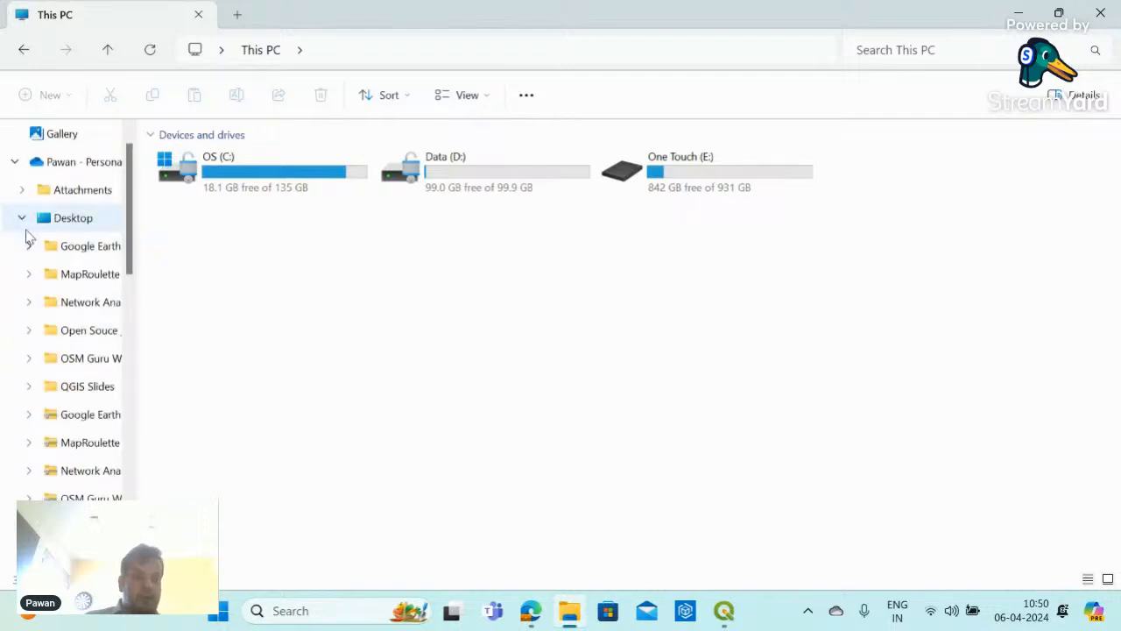
click(21, 218)
click(14, 162)
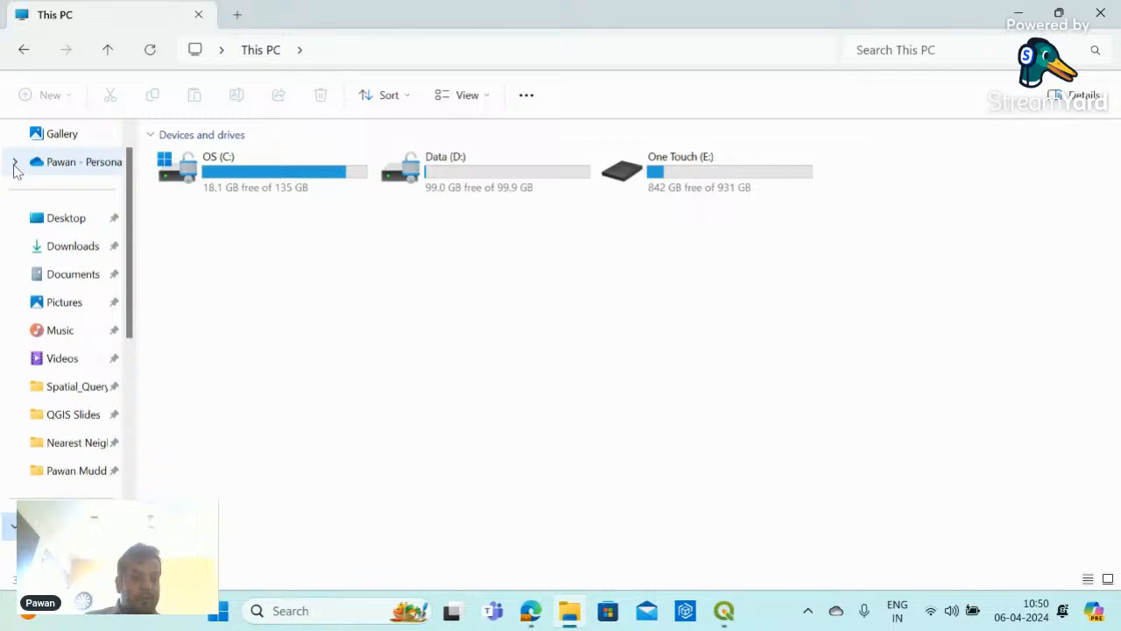
scroll(14, 171, down, 4)
click(21, 360)
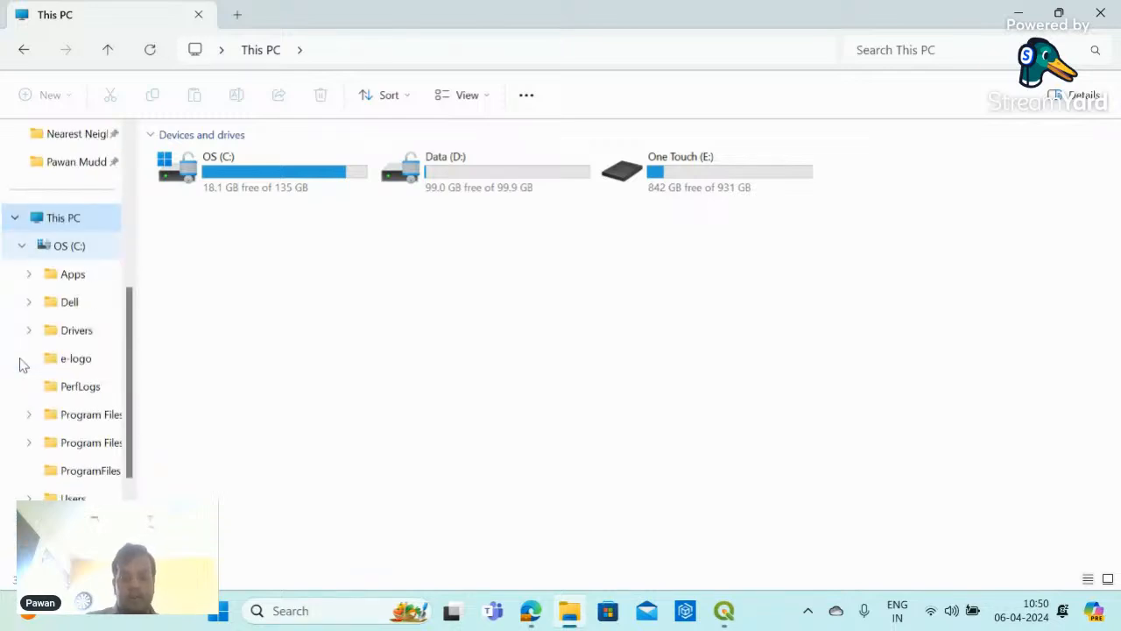
- Search Windows for "this pc"
mouse_move(530, 610)
click(453, 520)
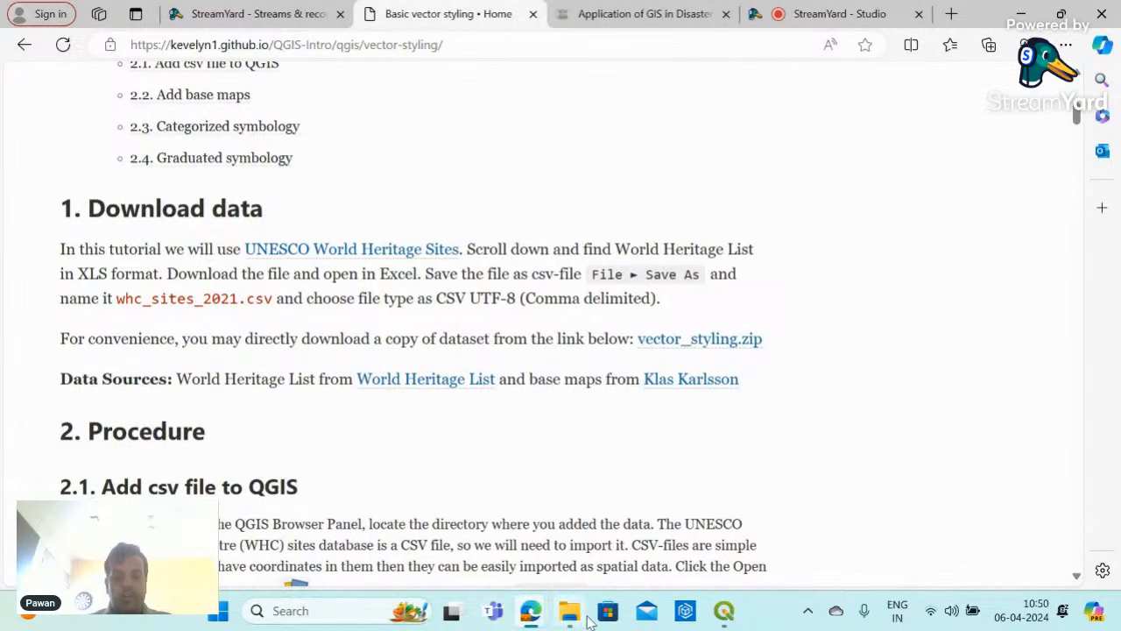
click(359, 610)
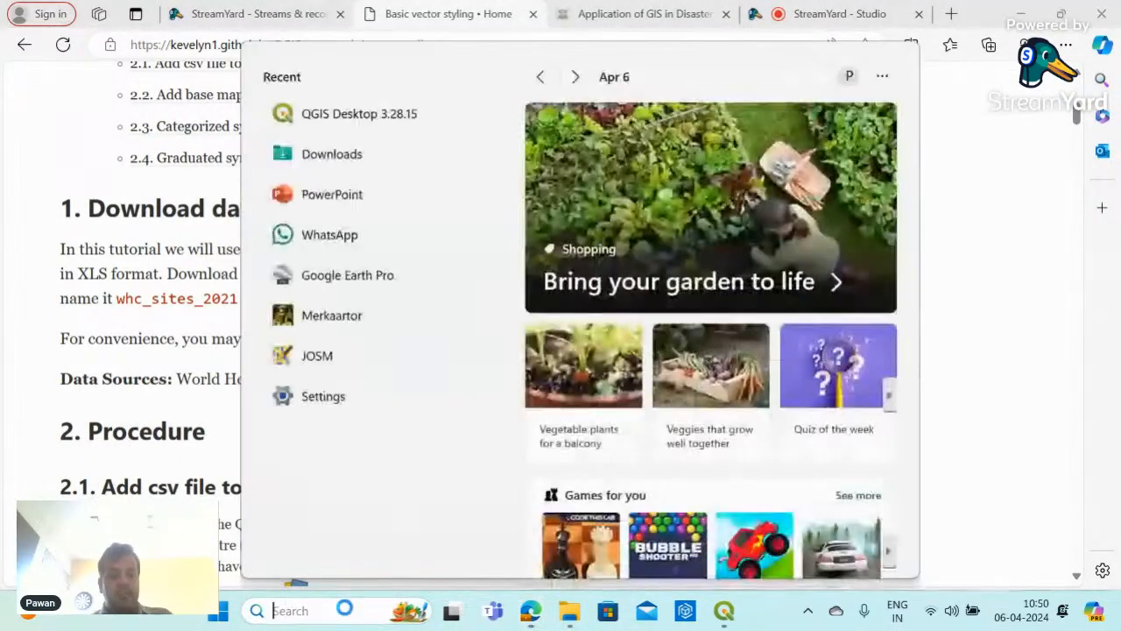
text(thi)
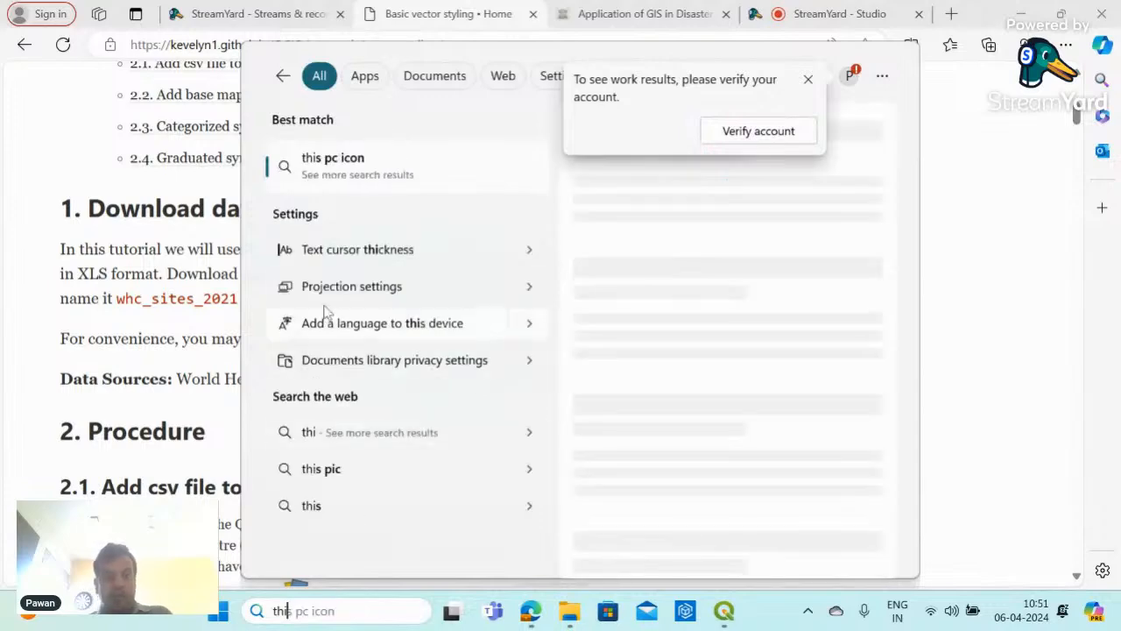
key(BackSpace)
key(BackSpace)
key(BackSpace)
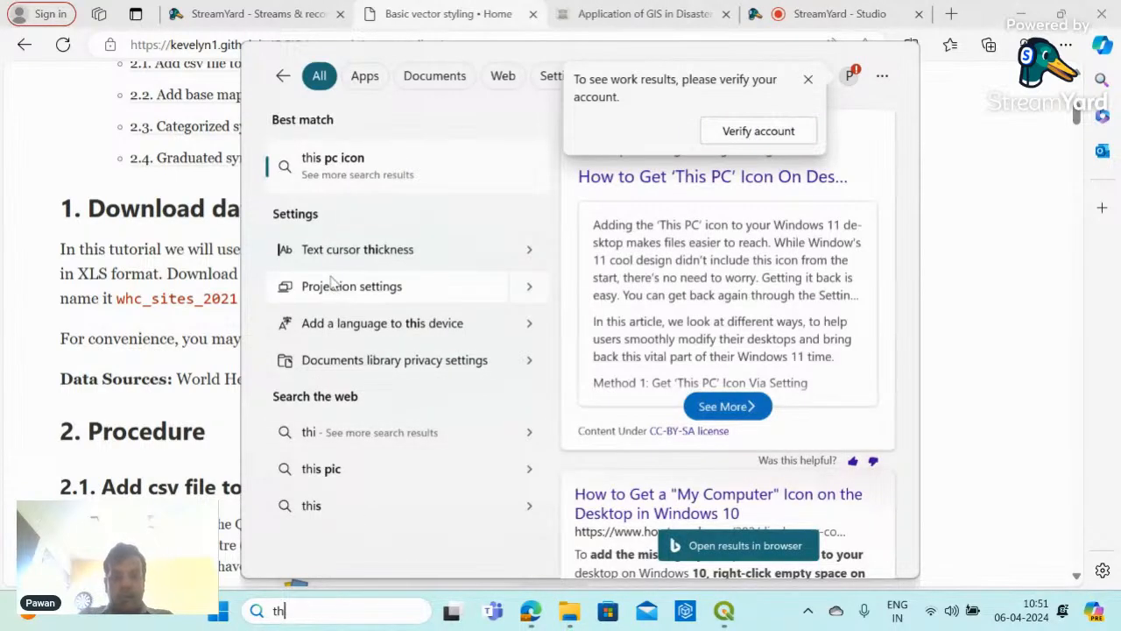
text(thi)
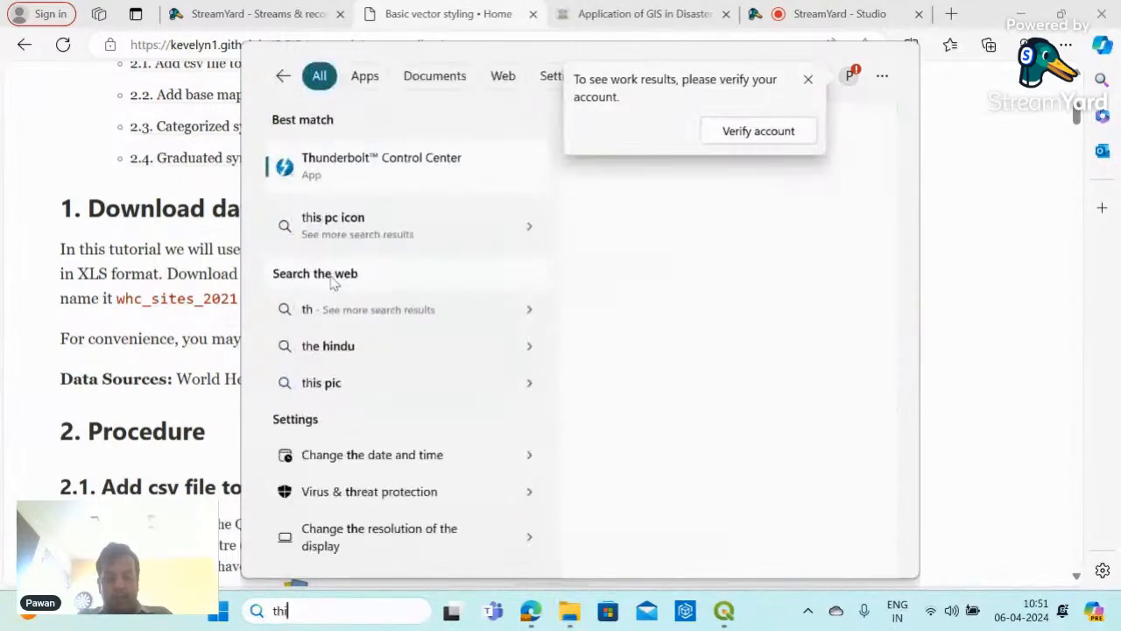
text(s pc)
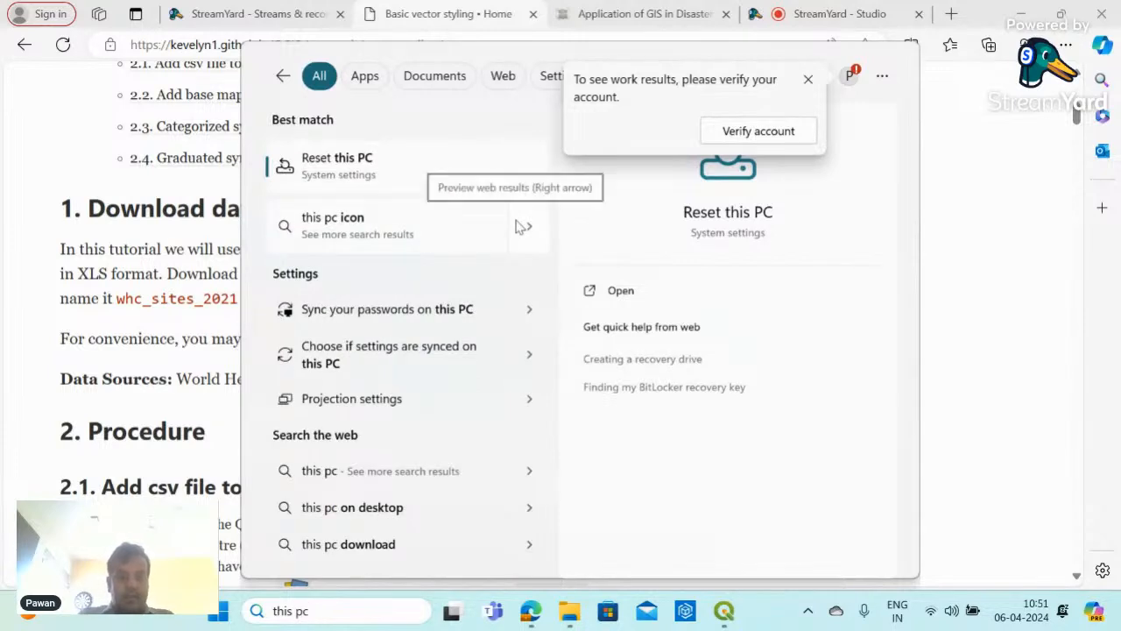
click(214, 620)
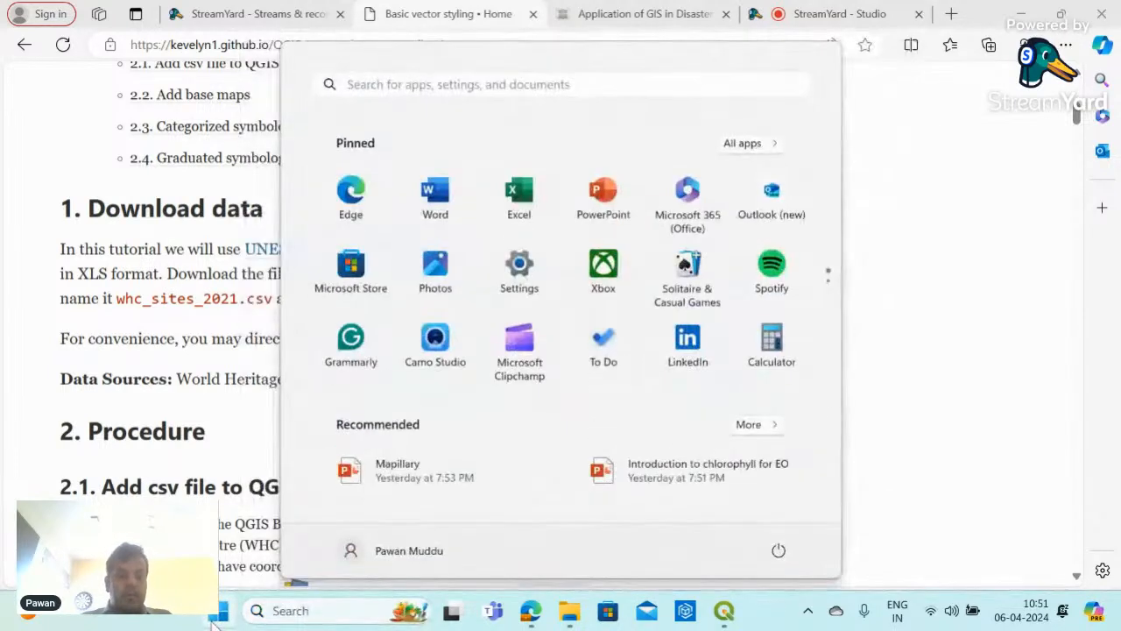
- Switch to File Explorer and search This PC for "downloads"
click(570, 610)
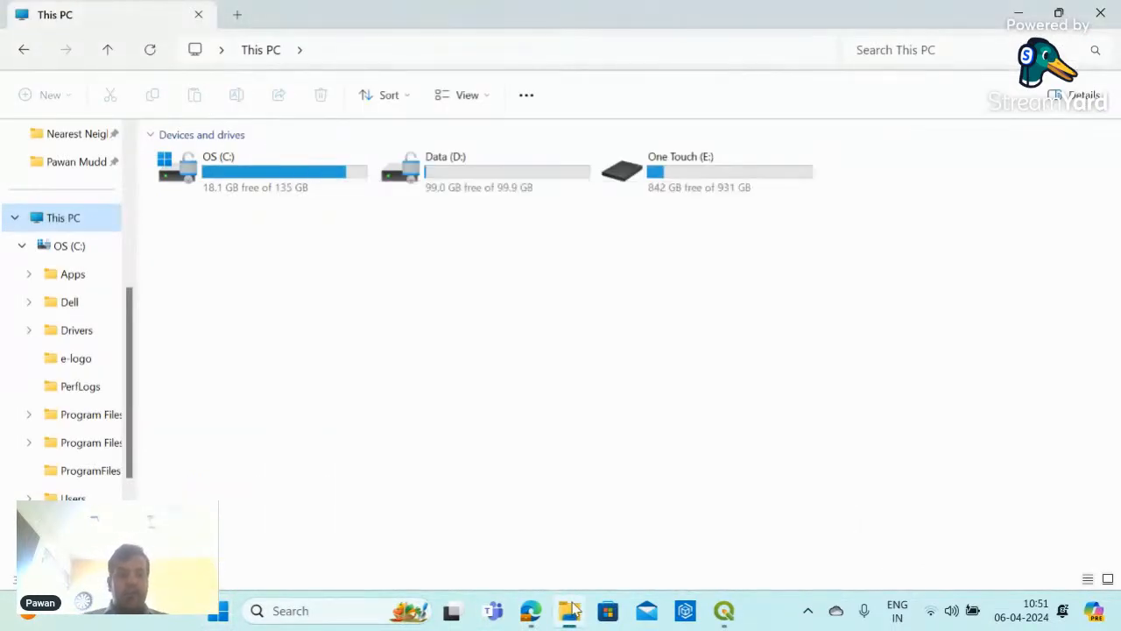
click(906, 45)
text(d)
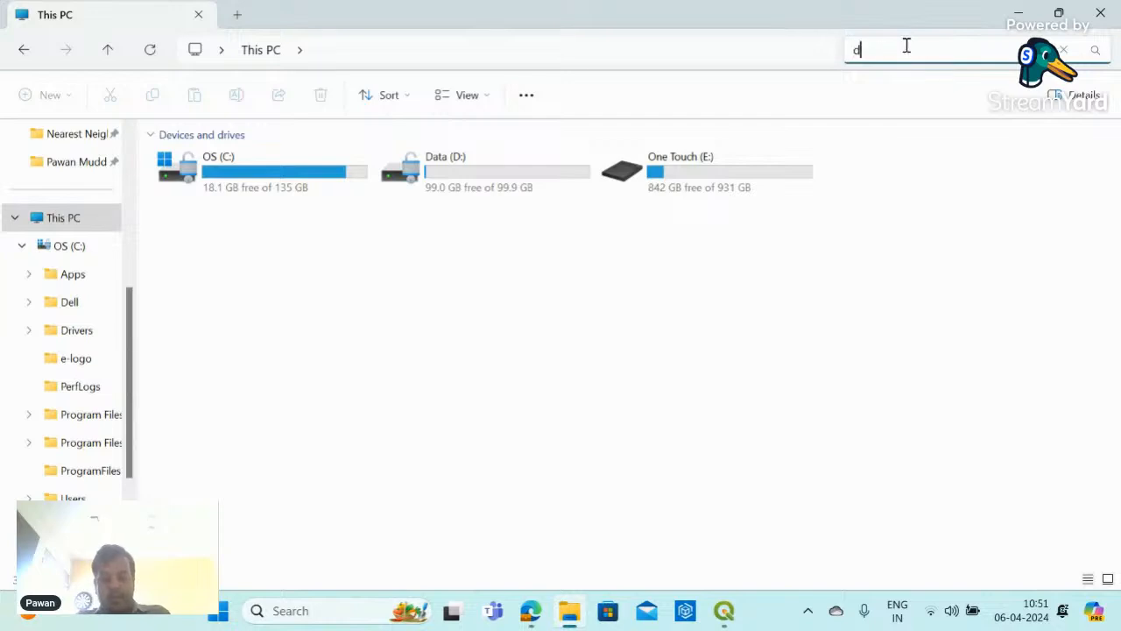
text(ownloa)
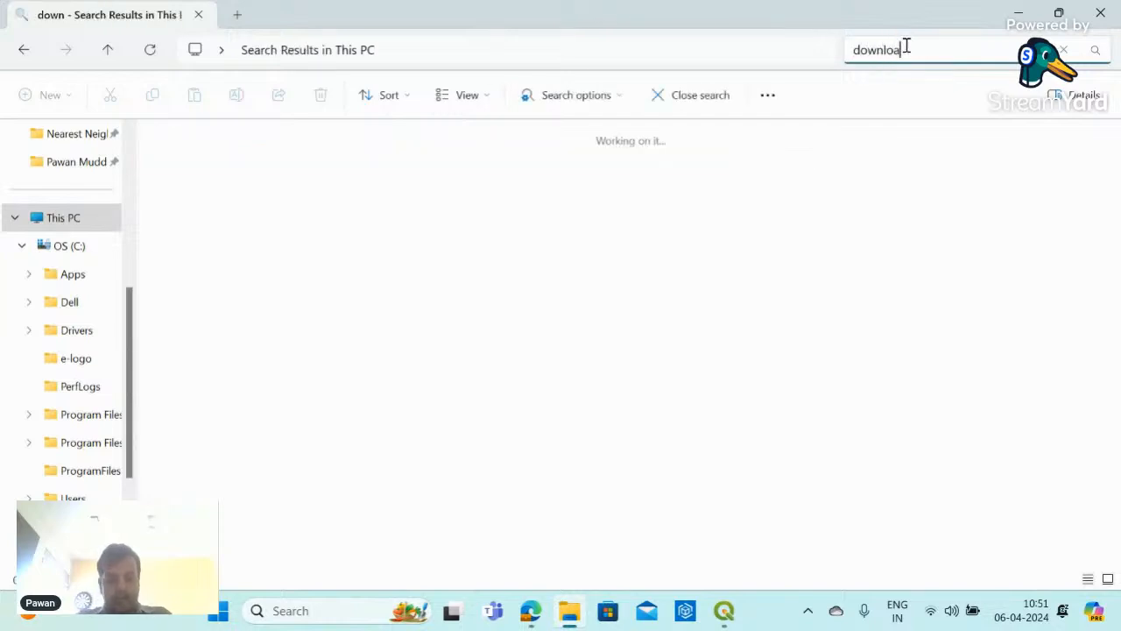
text(ds)
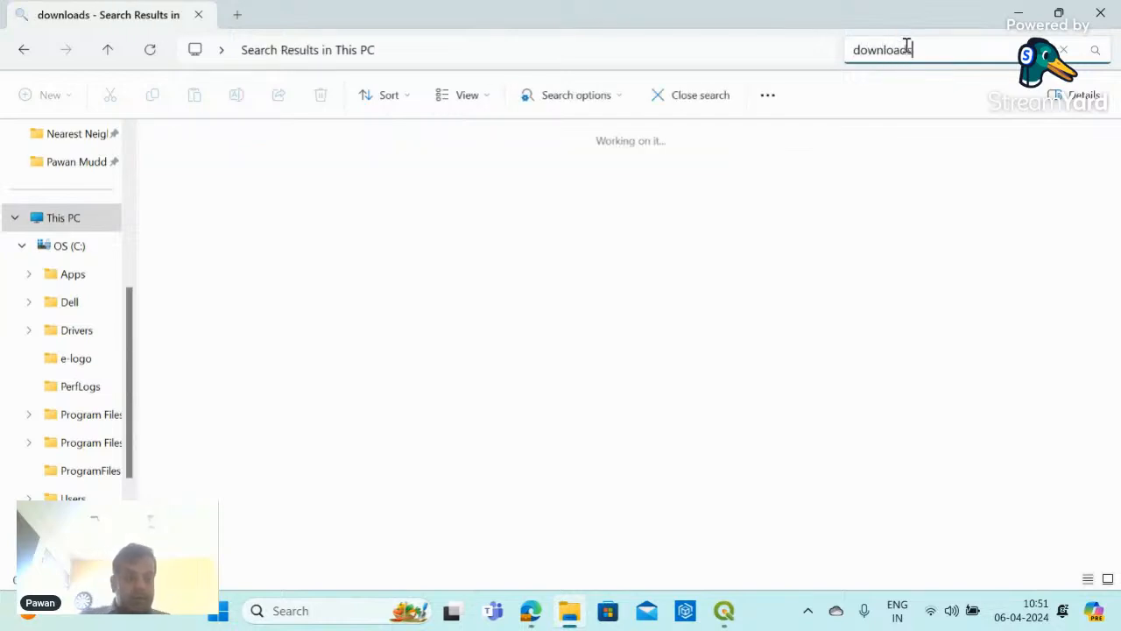
- Open the Downloads folder and copy the whc_sites_2021 file and the ne_10m_admin_0_countries archive
drag(129, 317, 127, 161)
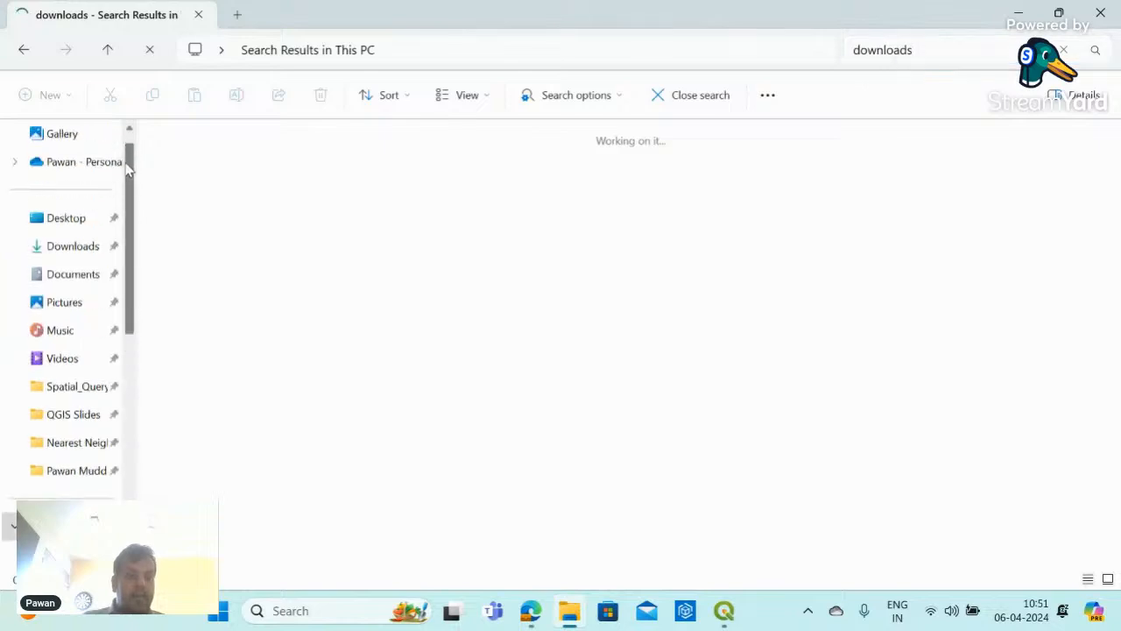
click(79, 281)
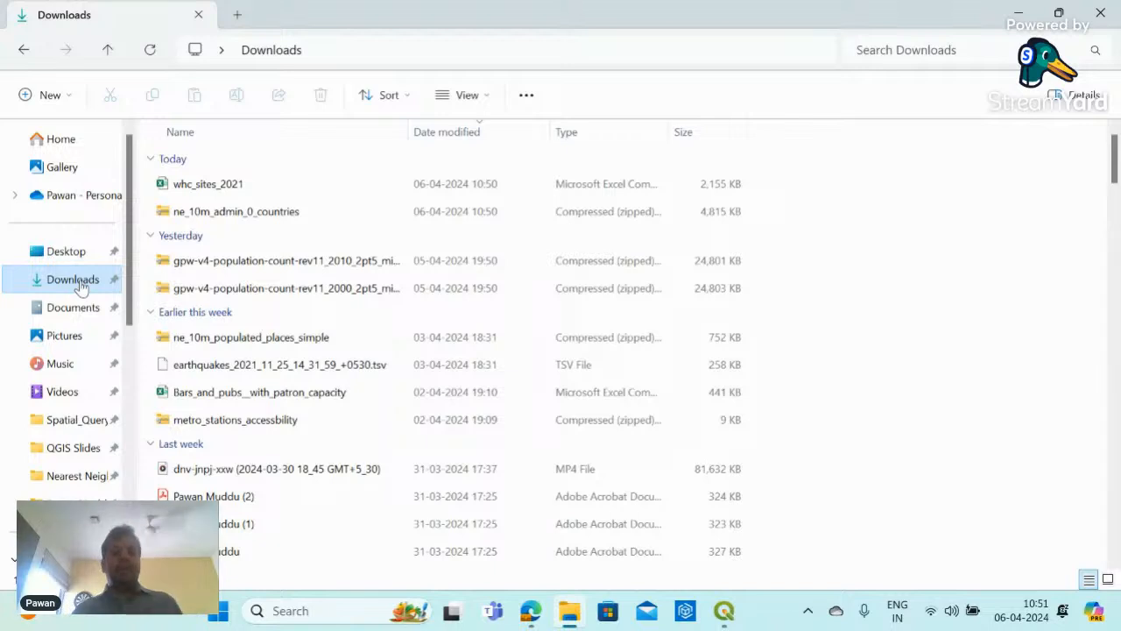
click(700, 192)
shift+click(664, 204)
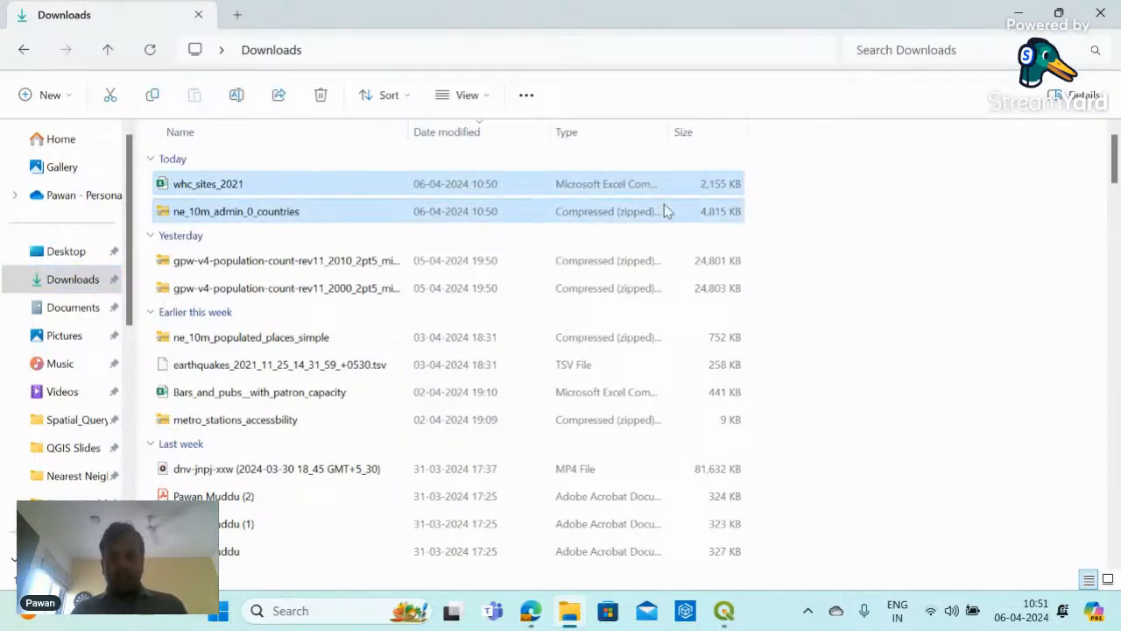
right_click(664, 206)
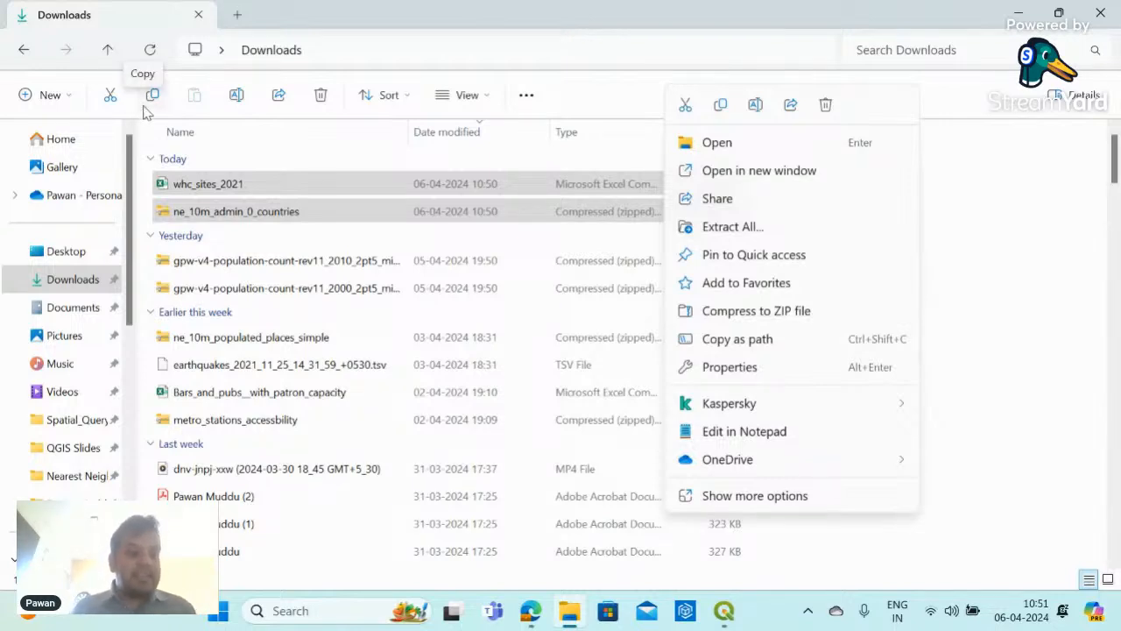
click(149, 100)
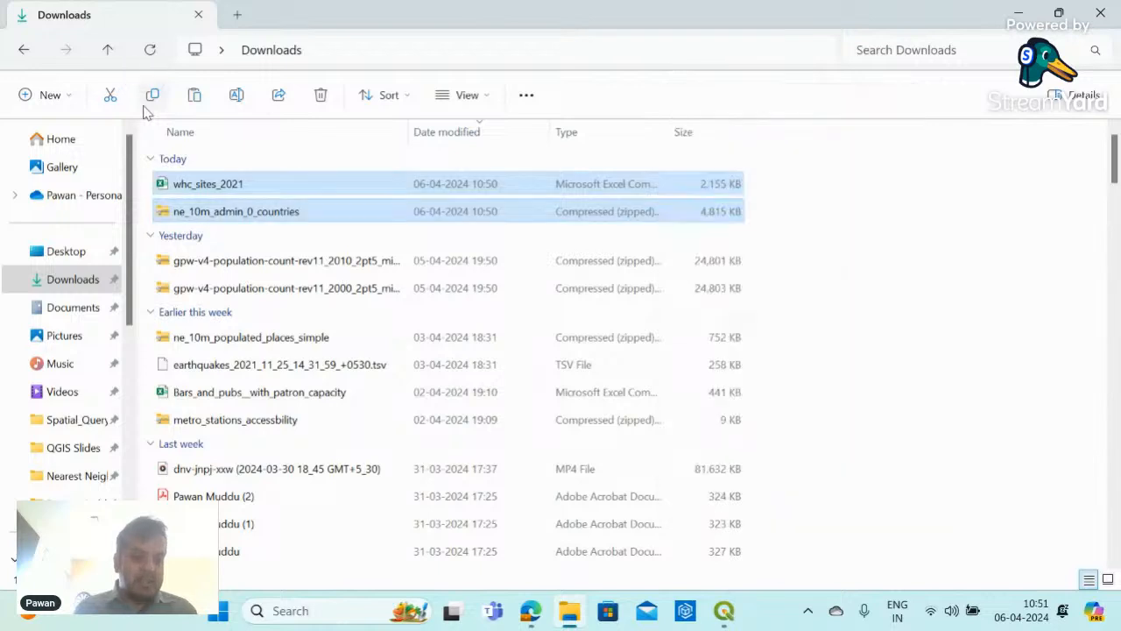
- Create a new folder named Vector Spatial Analysis on the Data (D:) drive
scroll(70, 351, down, 5)
click(73, 386)
right_click(764, 429)
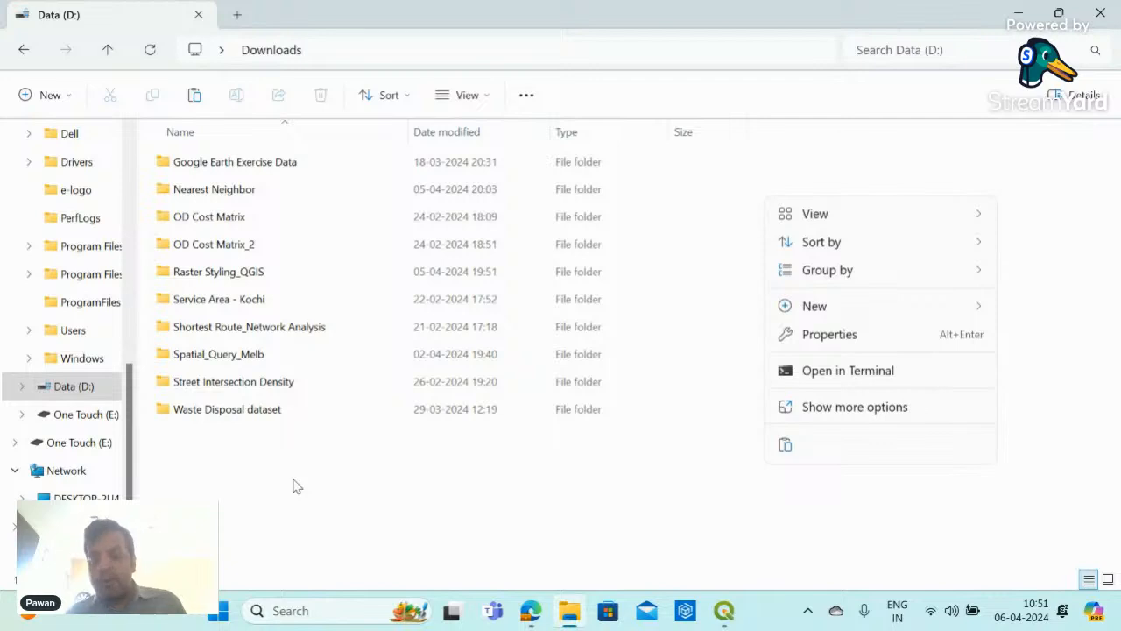
mouse_move(813, 315)
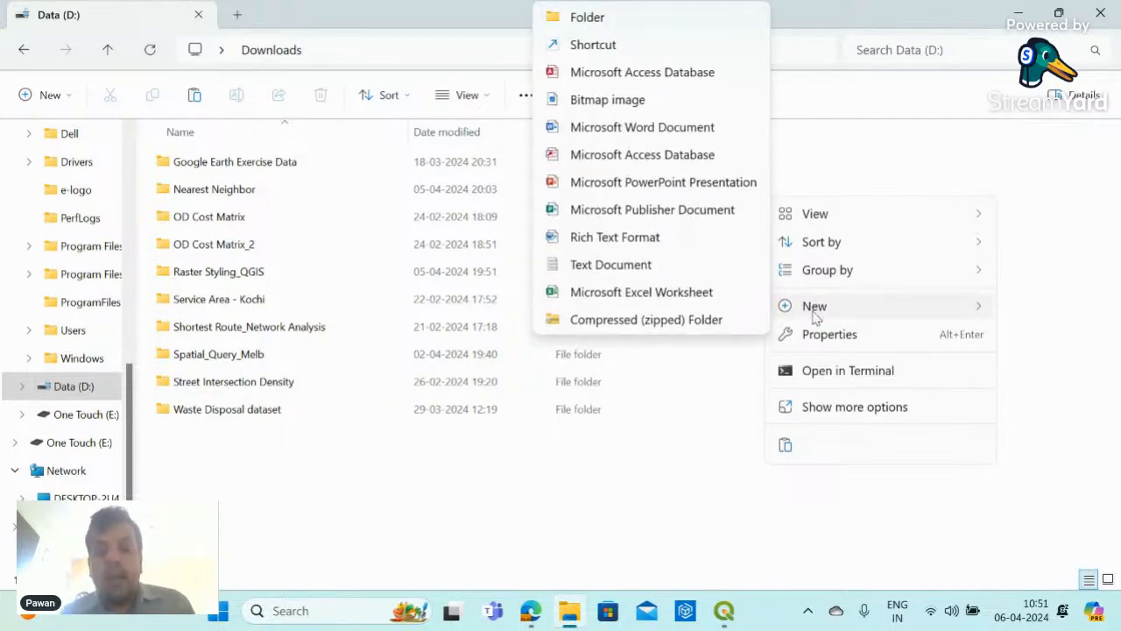
click(624, 29)
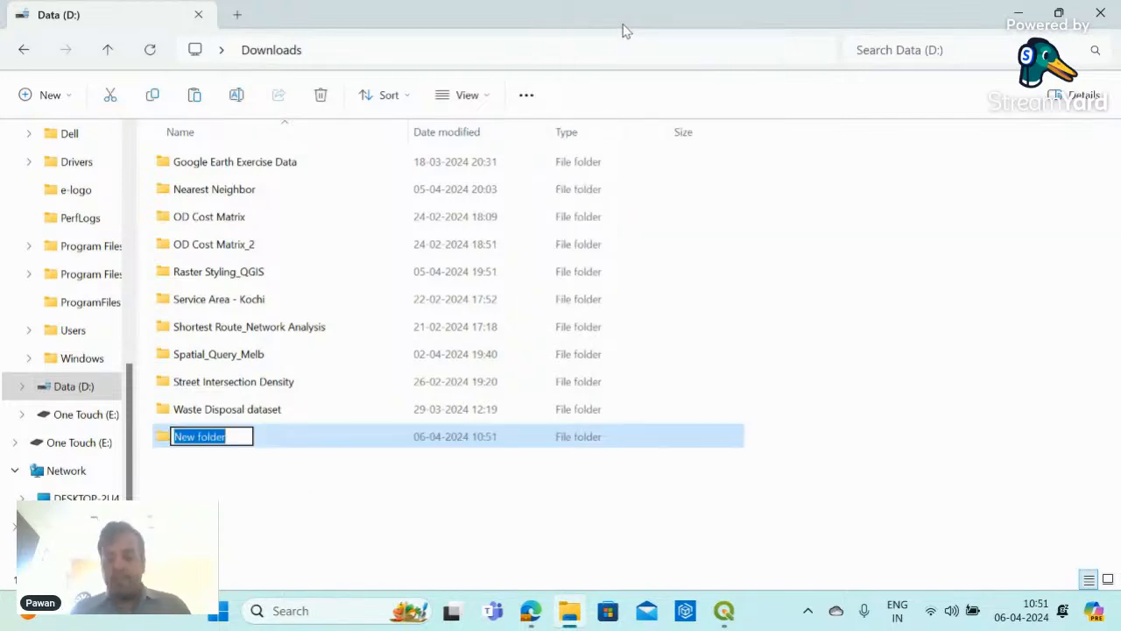
key(BackSpace)
text(Vec)
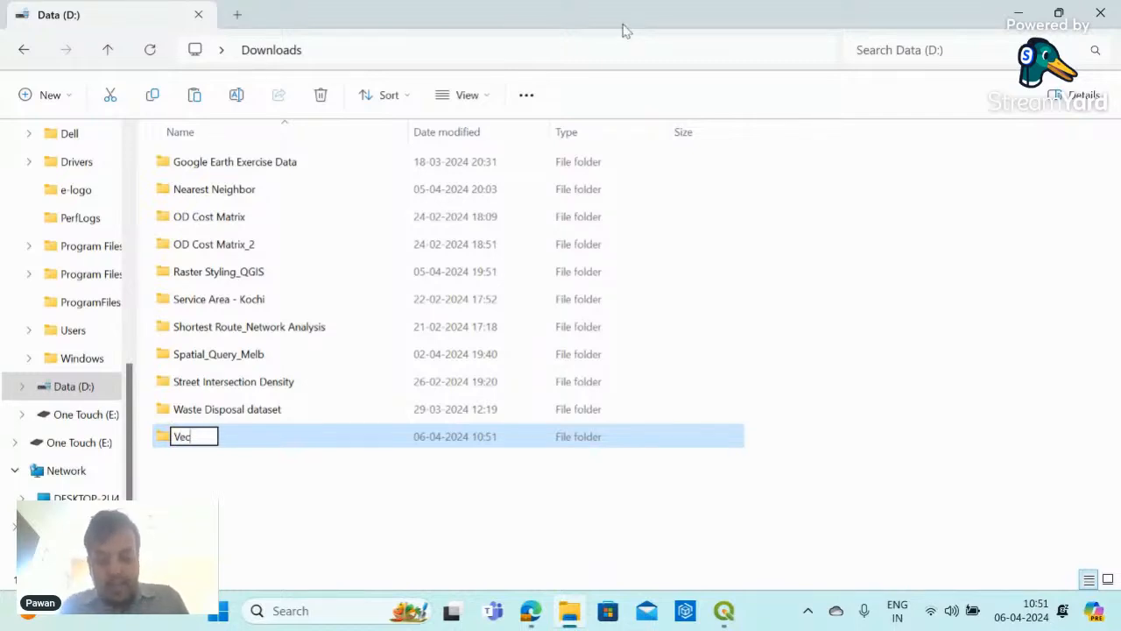
text(tor Spatial Analysis)
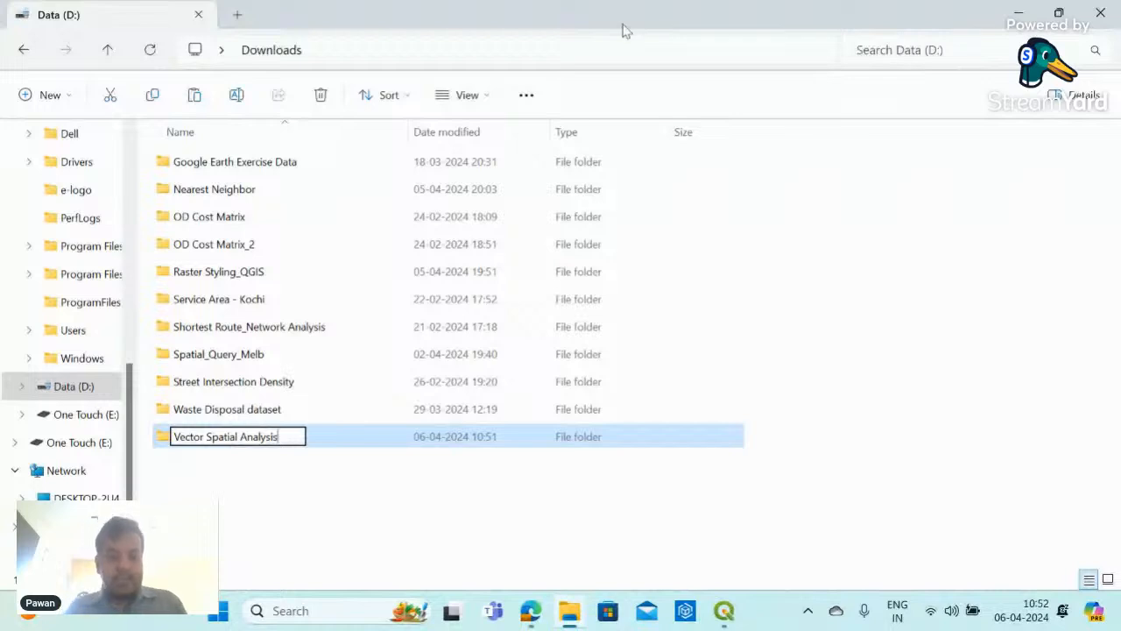
click(232, 538)
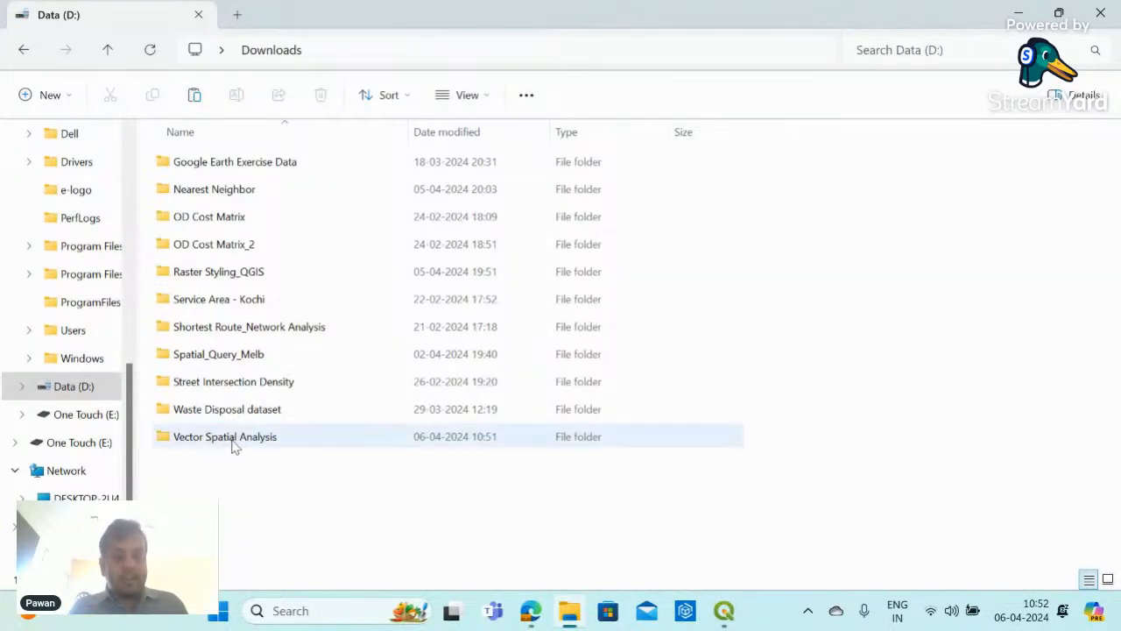
- Paste the two copied data files into the Vector Spatial Analysis folder
double_click(232, 443)
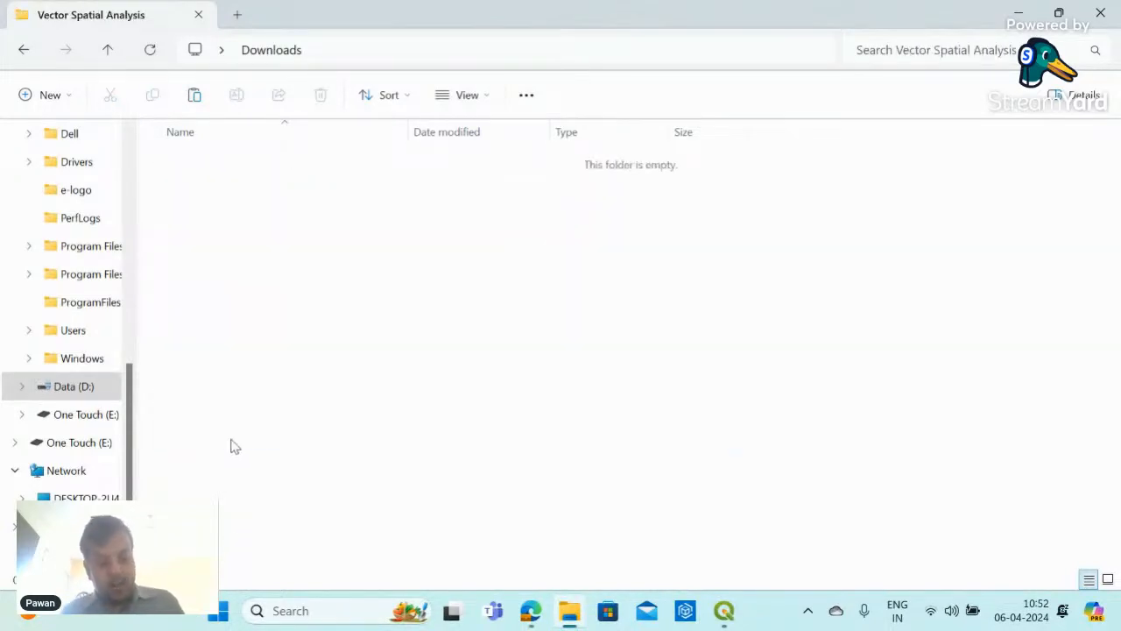
key(ctrl+v)
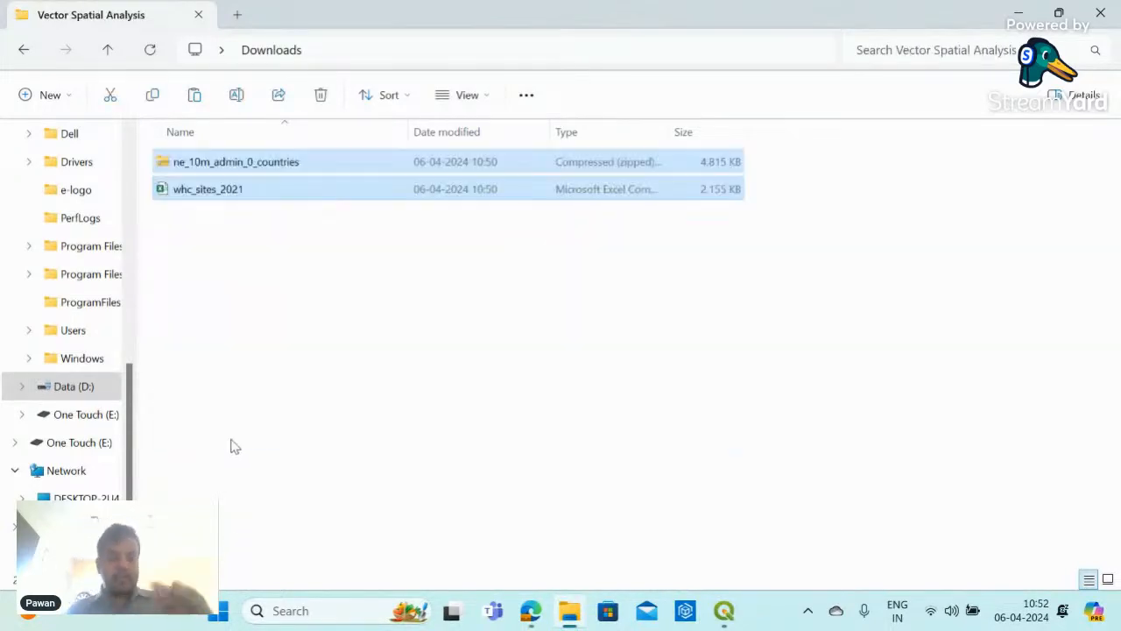
click(412, 273)
- Extract the ne_10m_admin_0_countries archive in the same folder and close the window with the extracted files
click(302, 171)
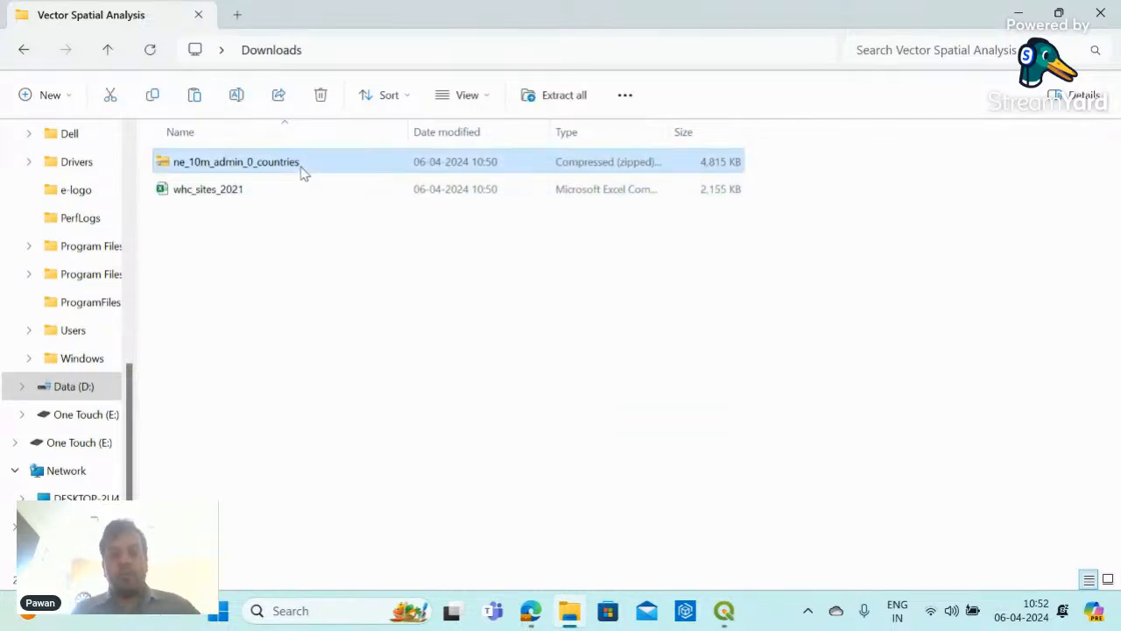
click(553, 95)
click(704, 490)
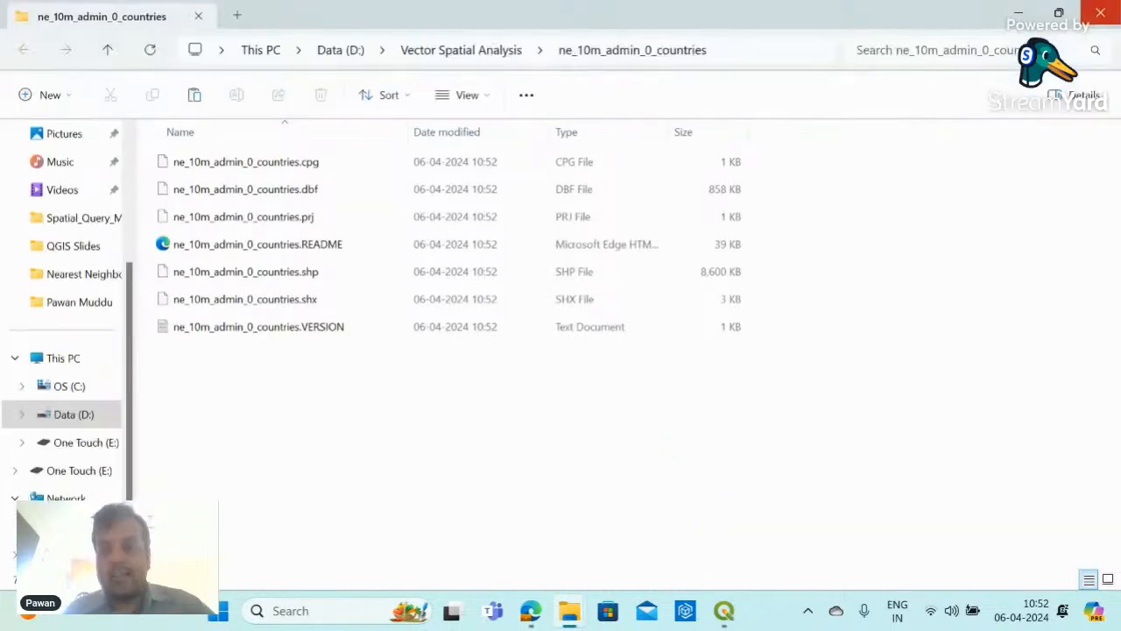
click(1101, 11)
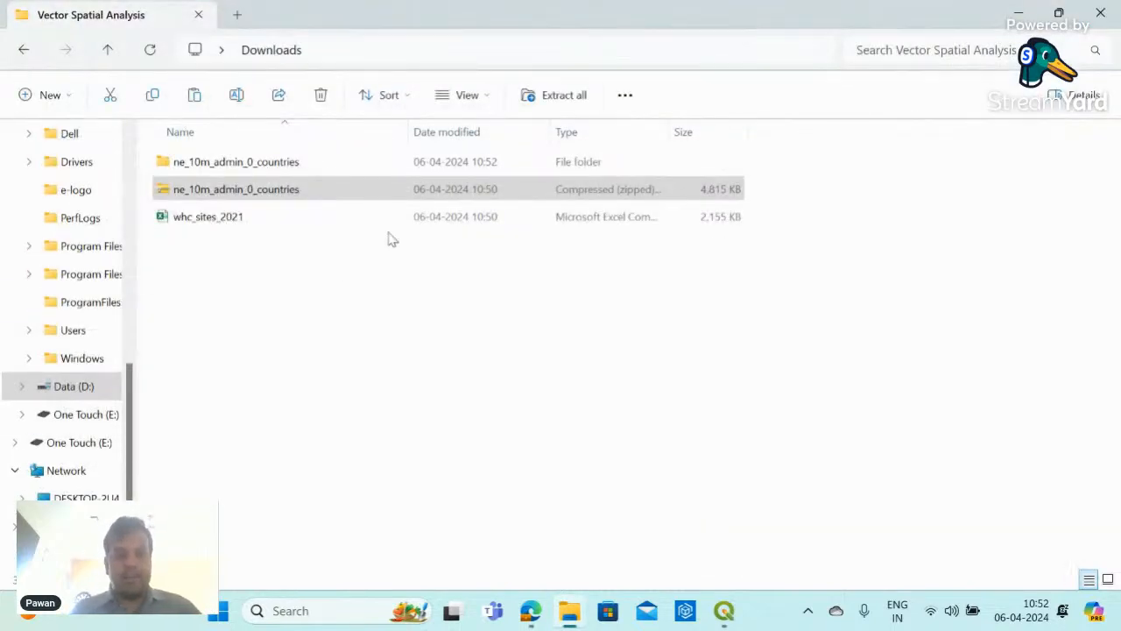
- Switch to QGIS, collapse the Raster Styling_QGIS folder under D:\ and refresh the file browser
click(723, 611)
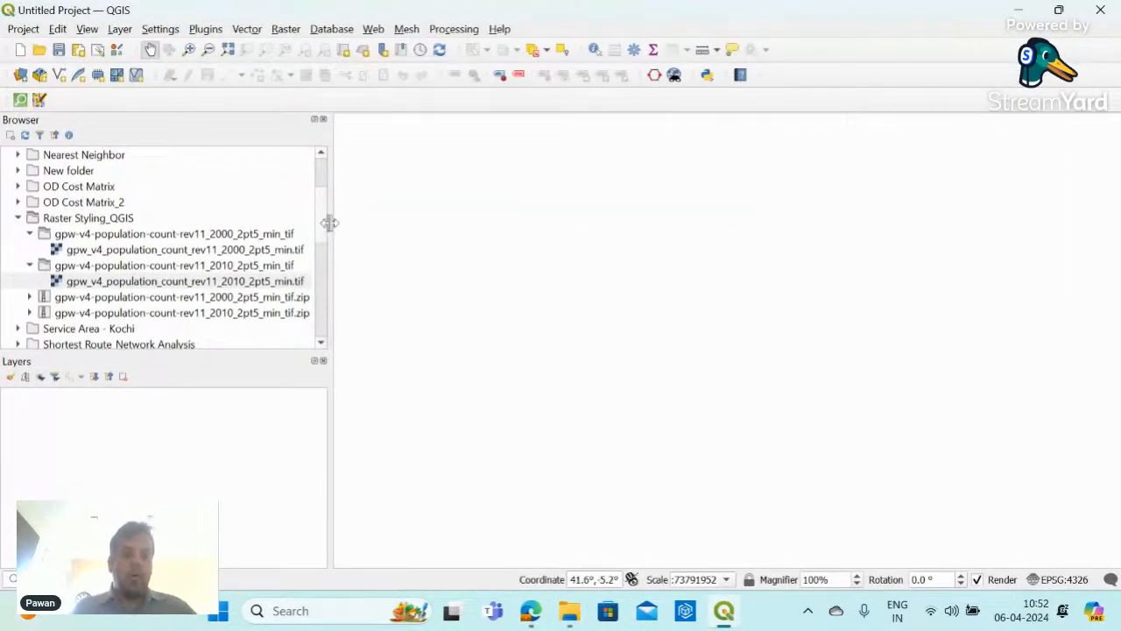
scroll(325, 262, down, 5)
scroll(325, 288, down, 2)
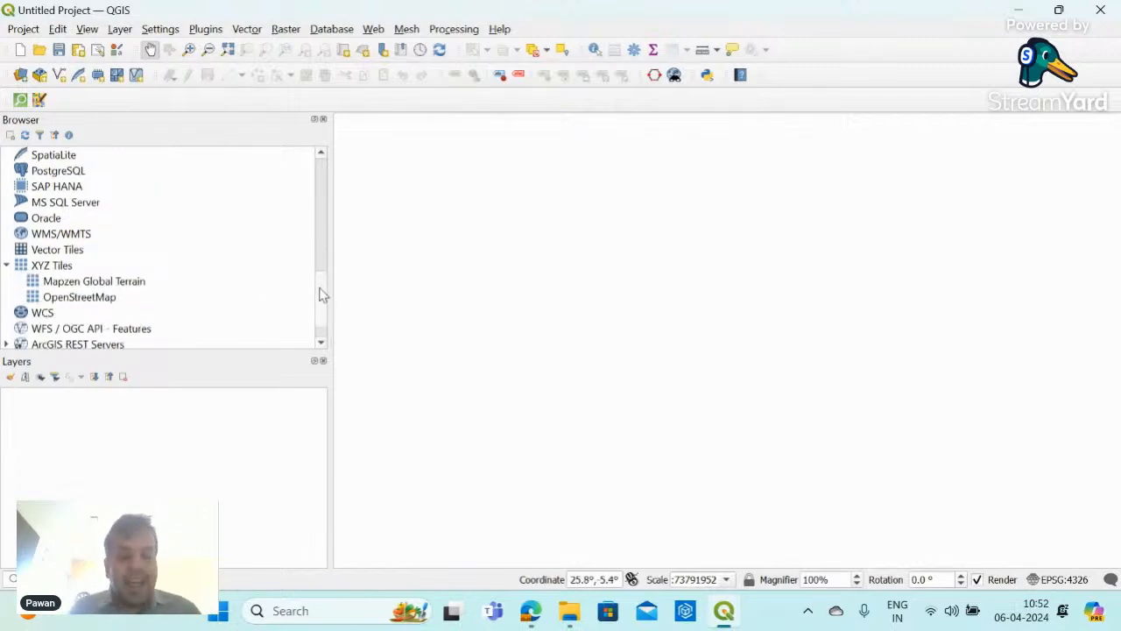
drag(322, 290, 308, 183)
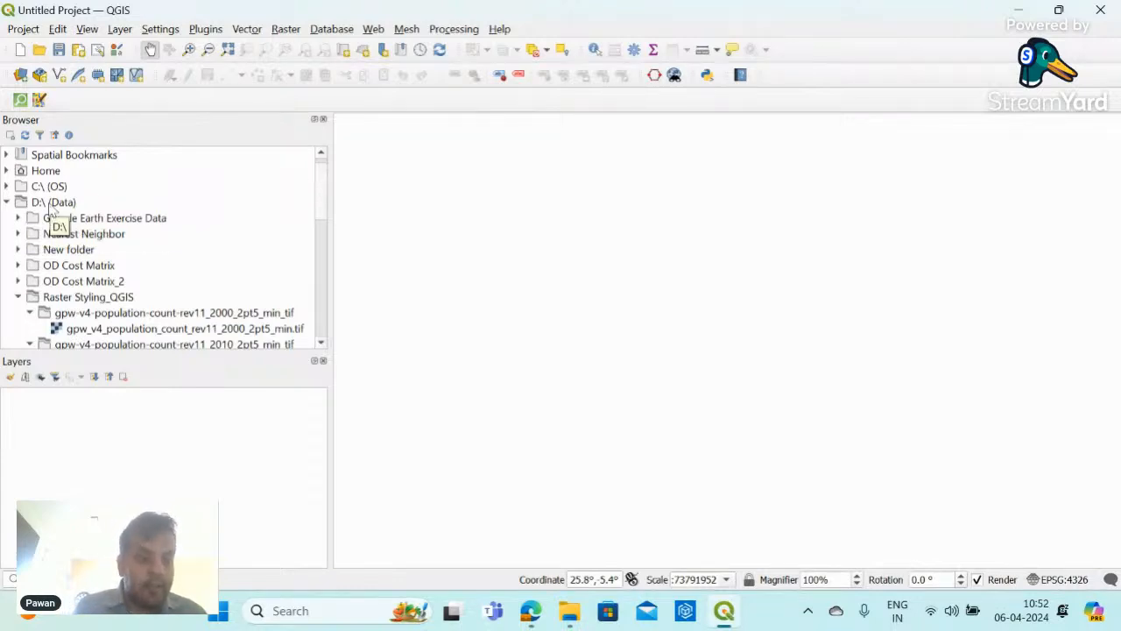
scroll(258, 227, down, 1)
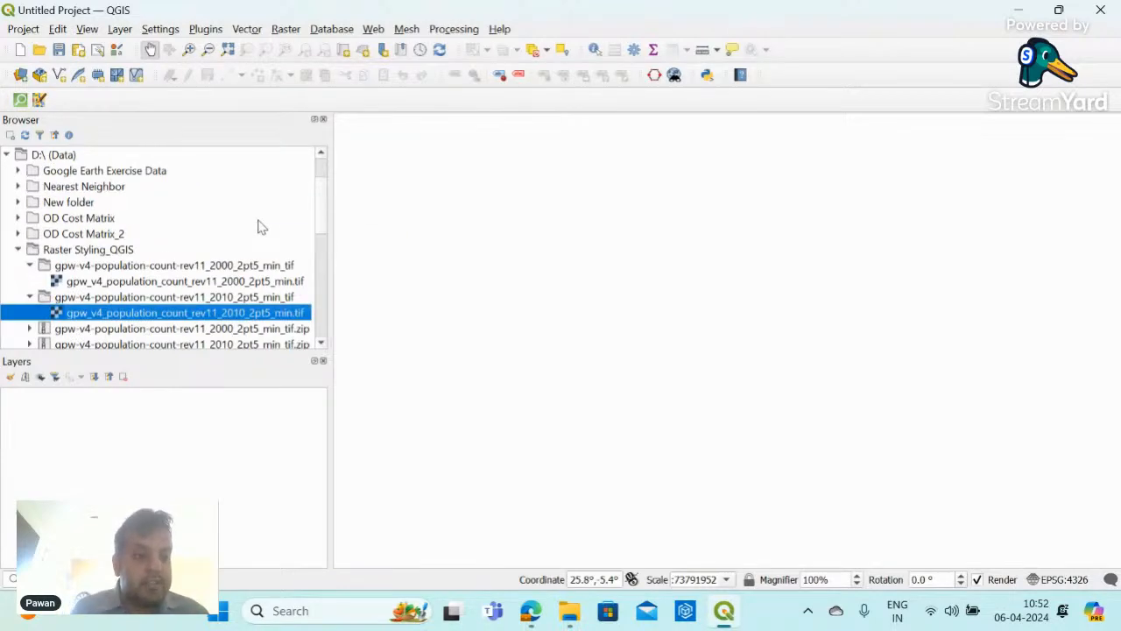
click(18, 251)
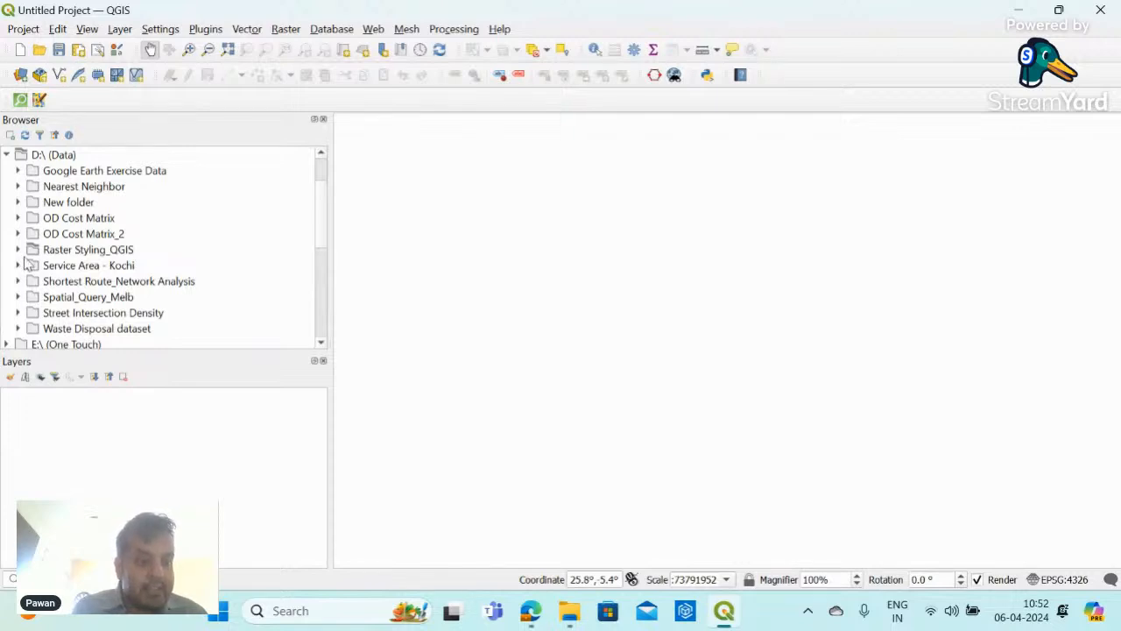
click(25, 136)
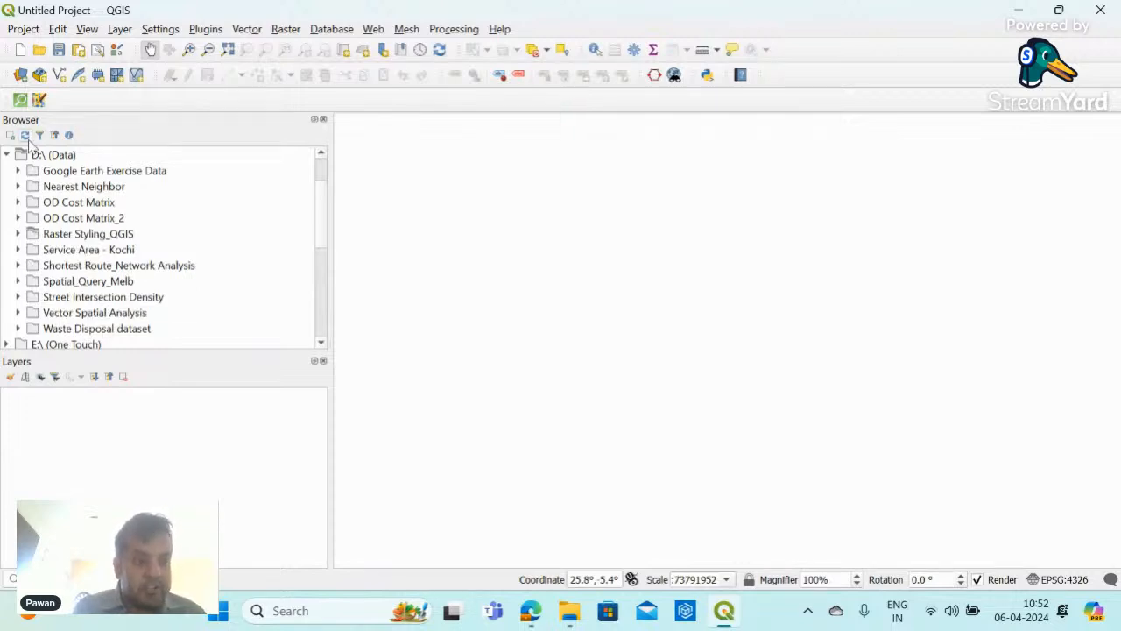
- Add ne_10m_admin_0_countries.shp from the zip archive in the Vector Spatial Analysis folder to the map
click(18, 313)
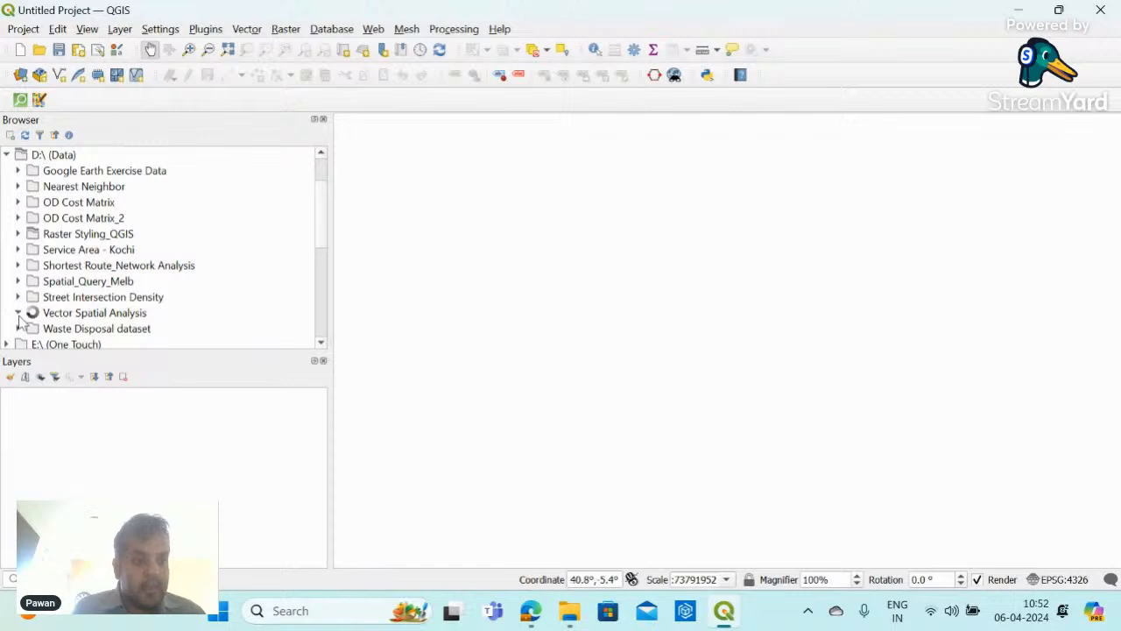
scroll(325, 229, down, 2)
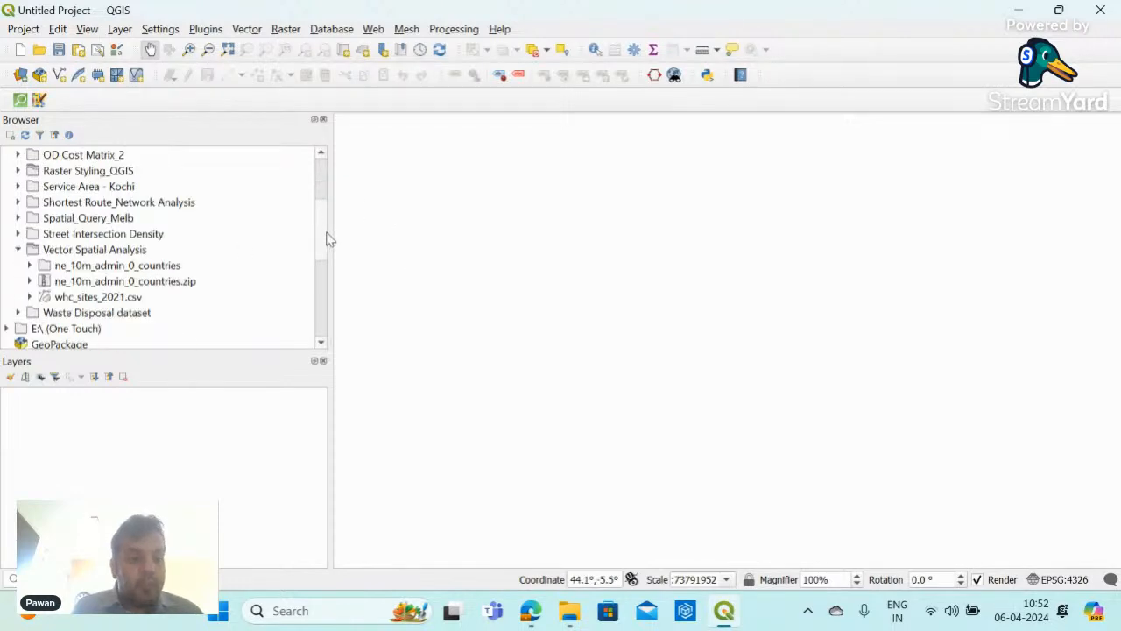
click(29, 281)
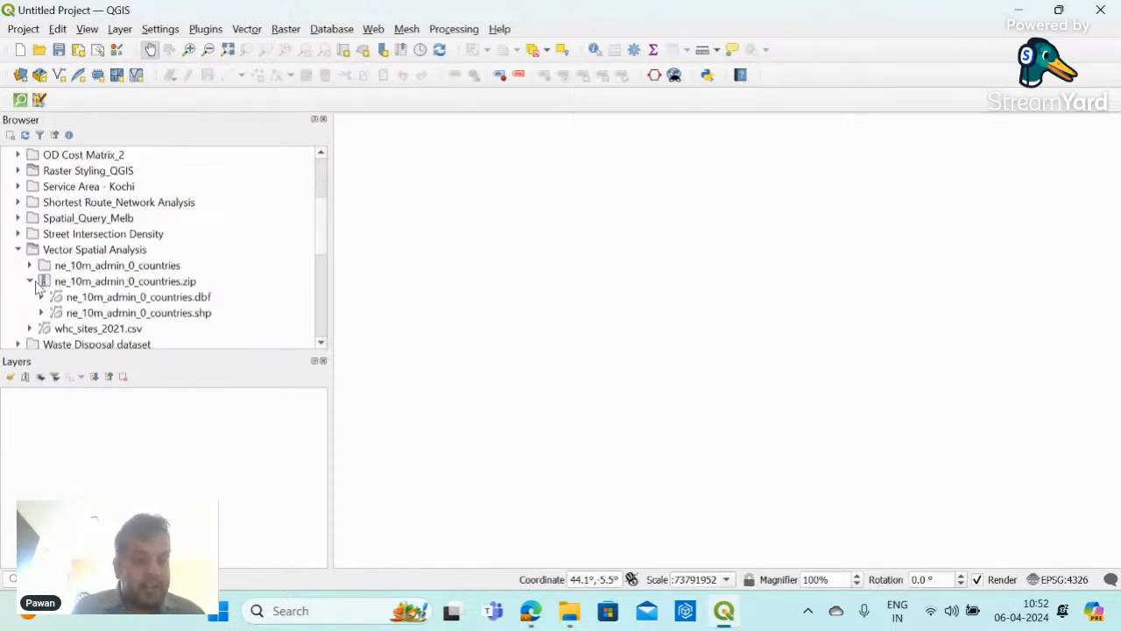
drag(96, 313, 886, 318)
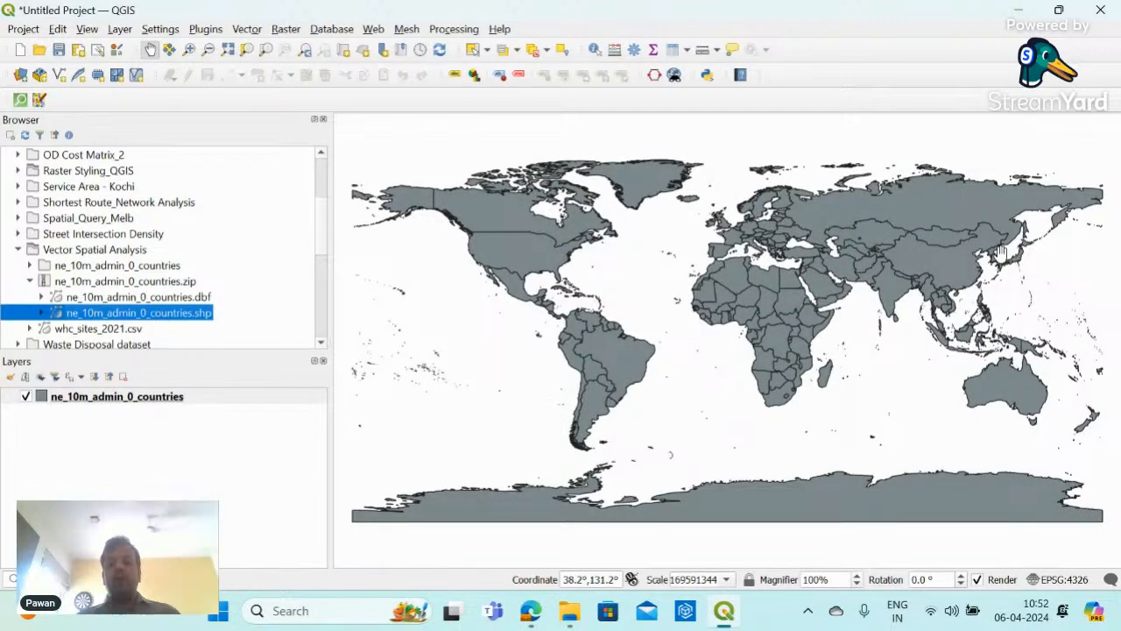
drag(1036, 270, 983, 272)
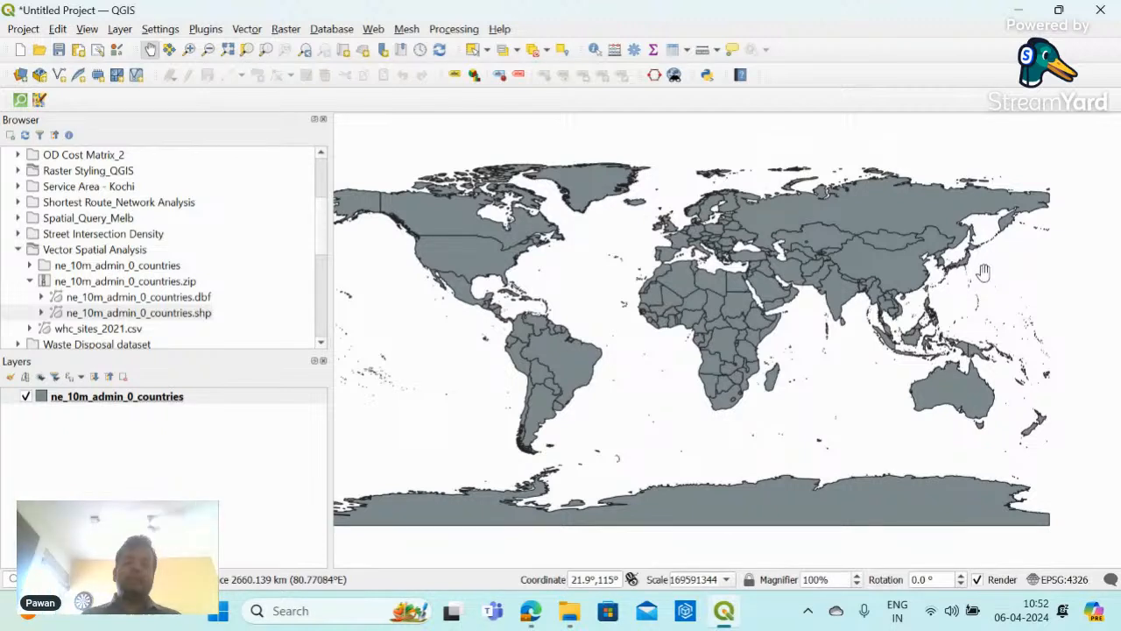
drag(983, 273, 1016, 276)
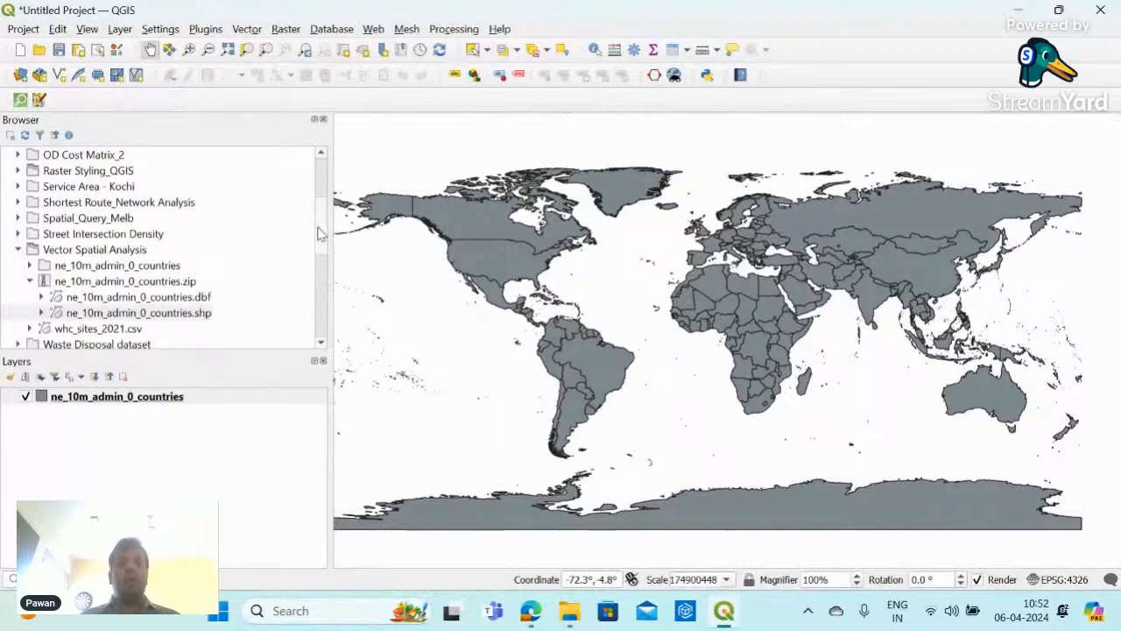
drag(319, 235, 320, 186)
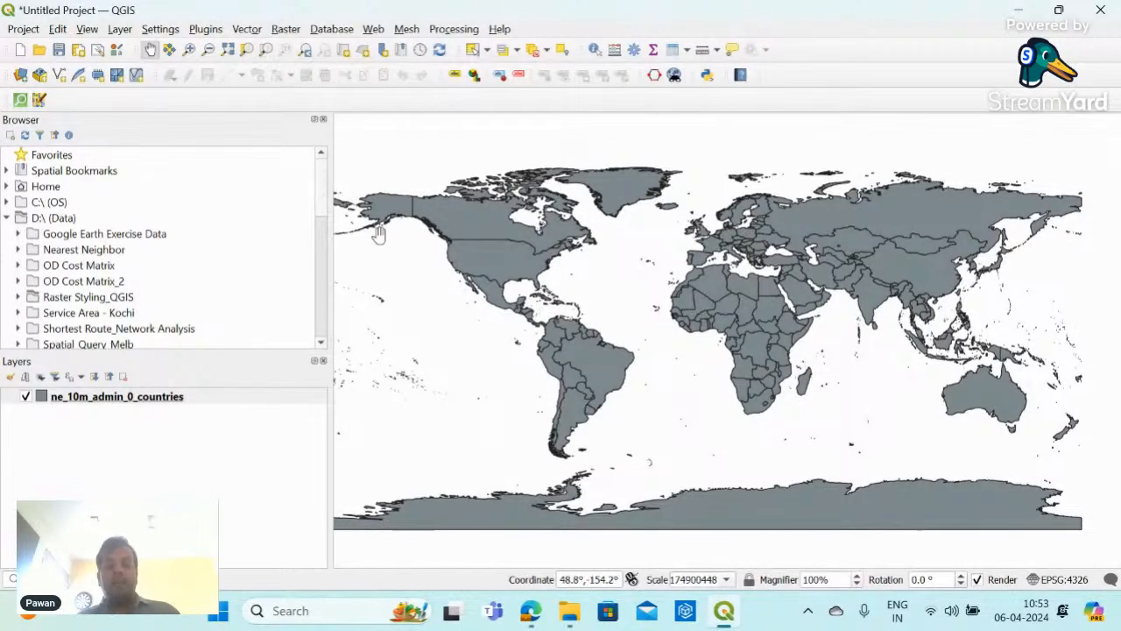
- Switch to the Edge browser and look through the Basic vector styling tutorial's data download, CSV import and base map sections
mouse_move(531, 611)
click(473, 558)
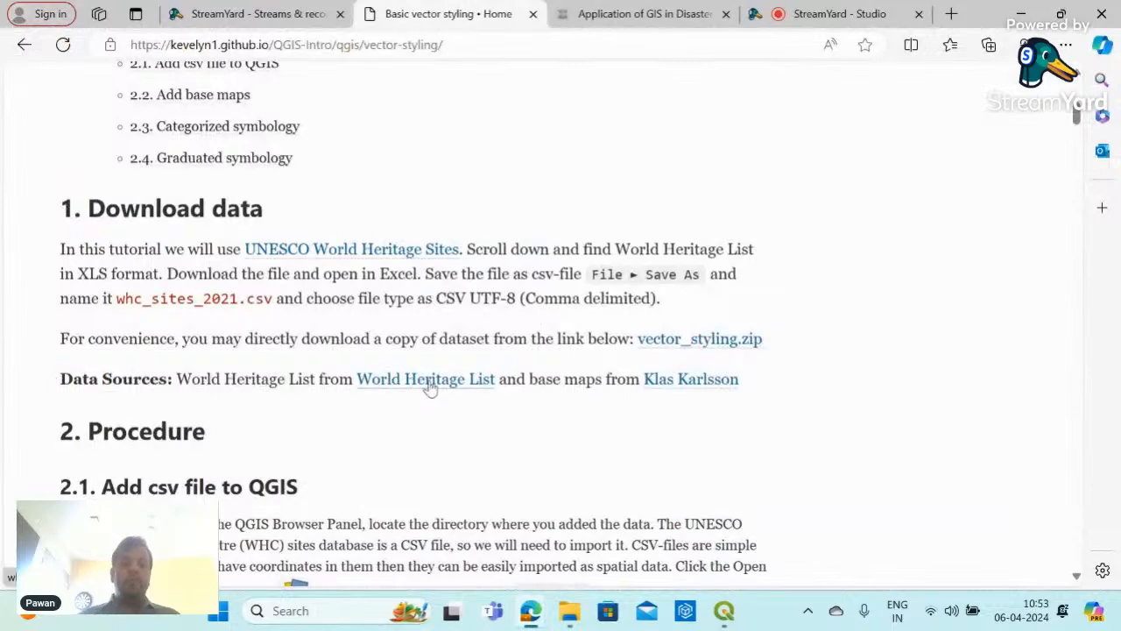
scroll(423, 391, up, 4)
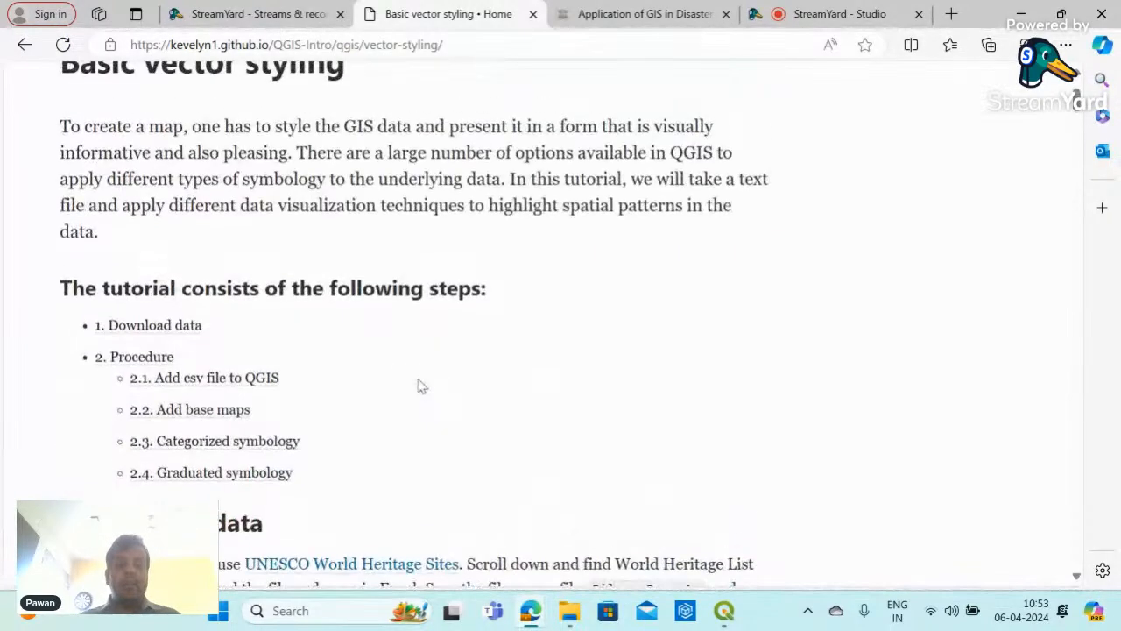
scroll(420, 383, down, 2)
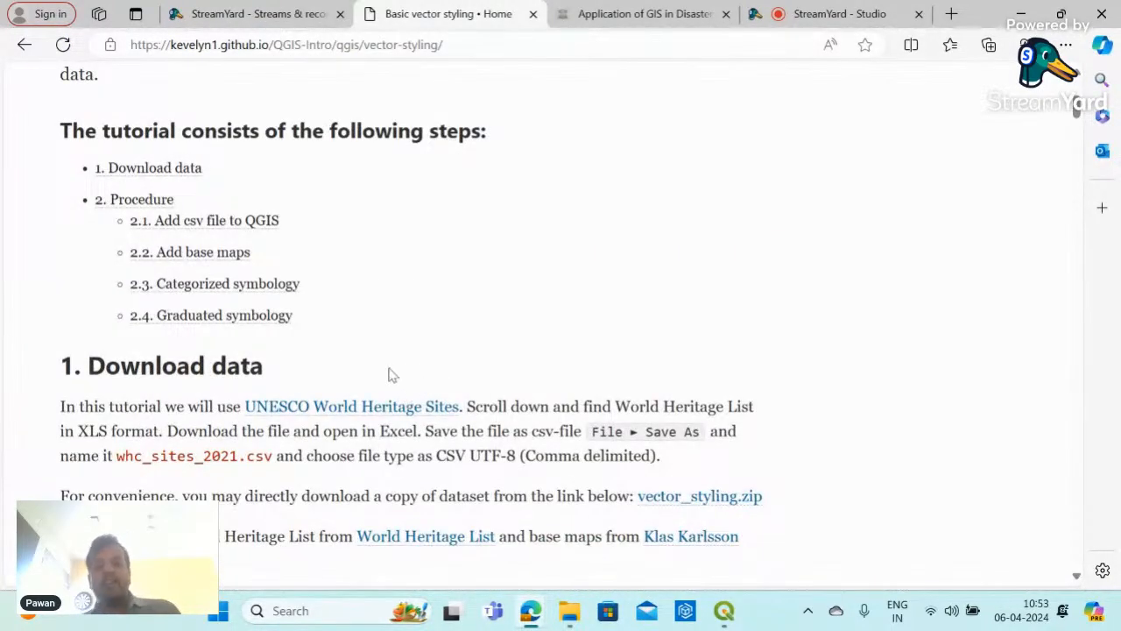
scroll(389, 378, down, 8)
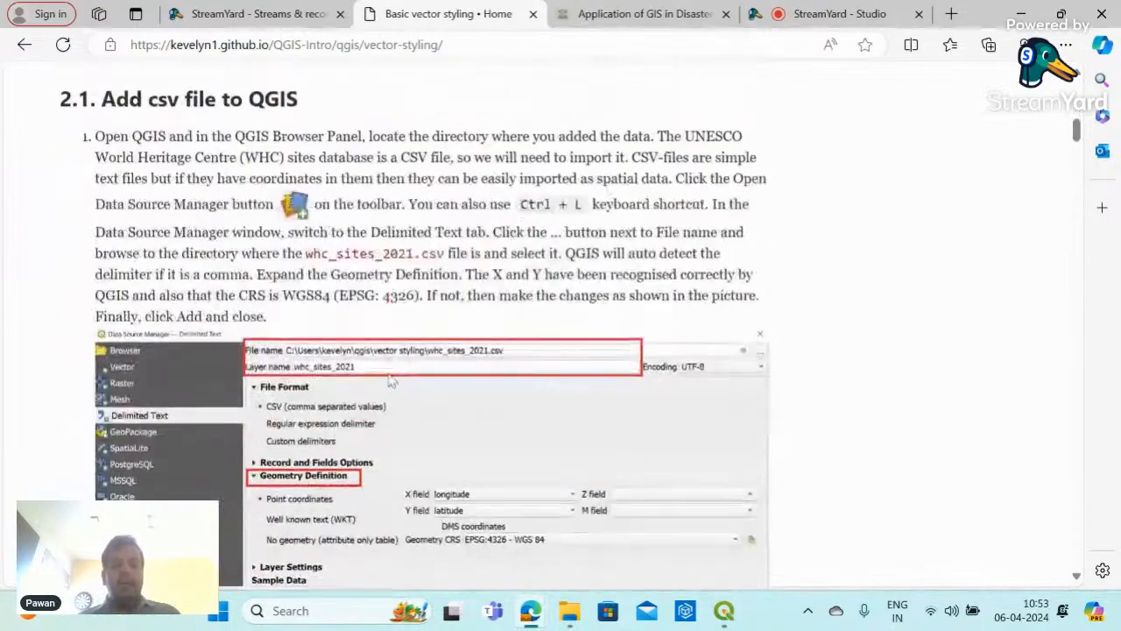
scroll(390, 378, down, 12)
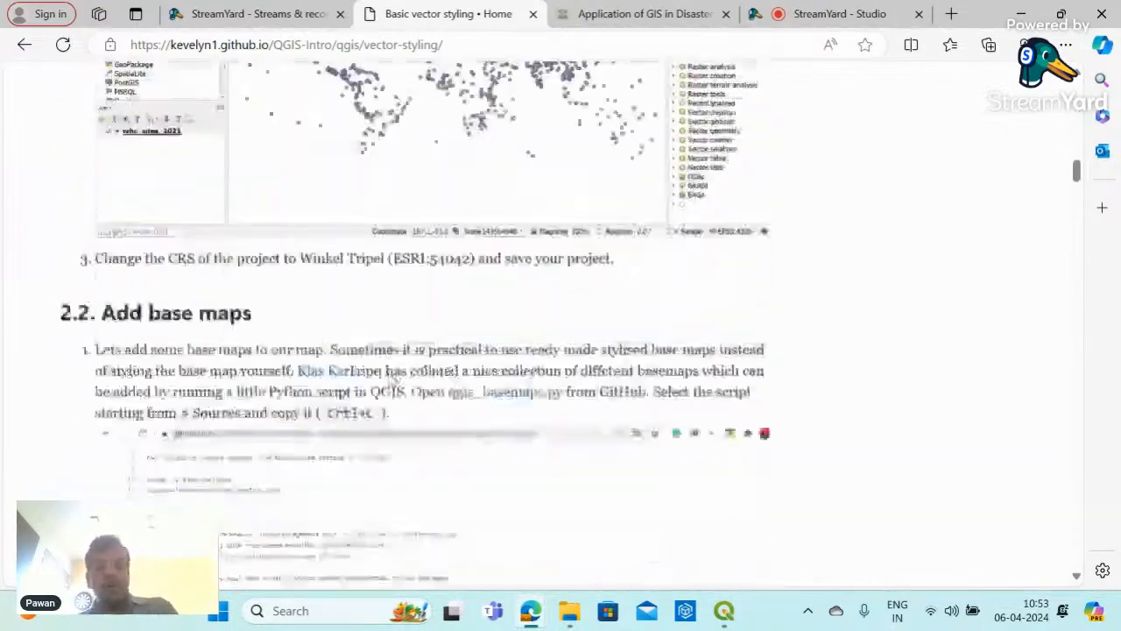
scroll(405, 352, up, 15)
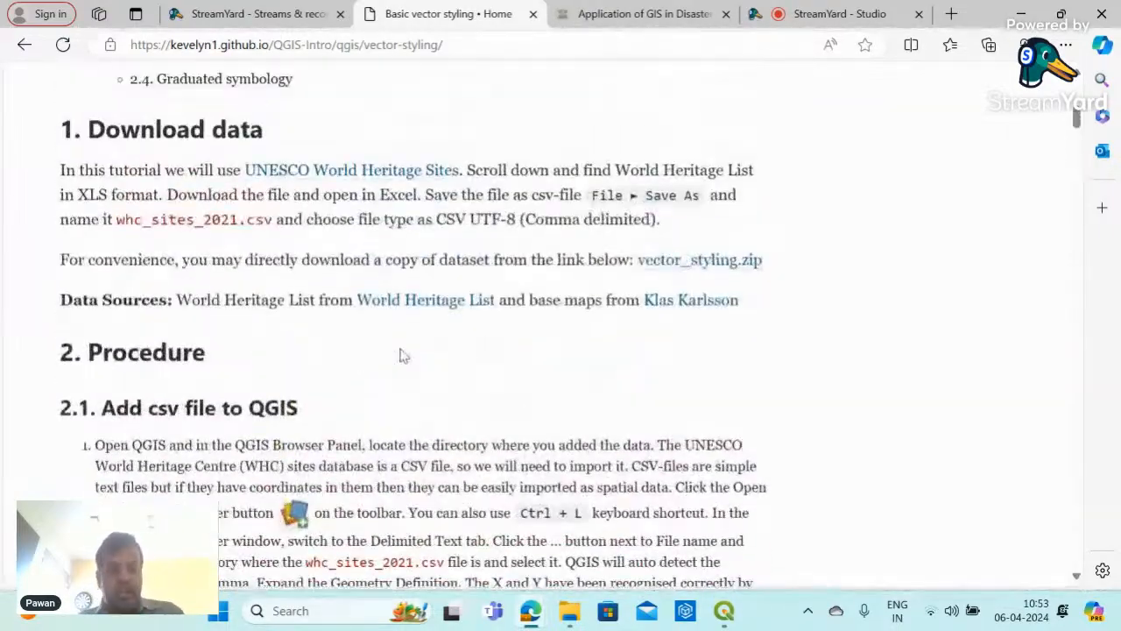
scroll(403, 354, down, 3)
scroll(403, 354, down, 8)
scroll(408, 355, up, 20)
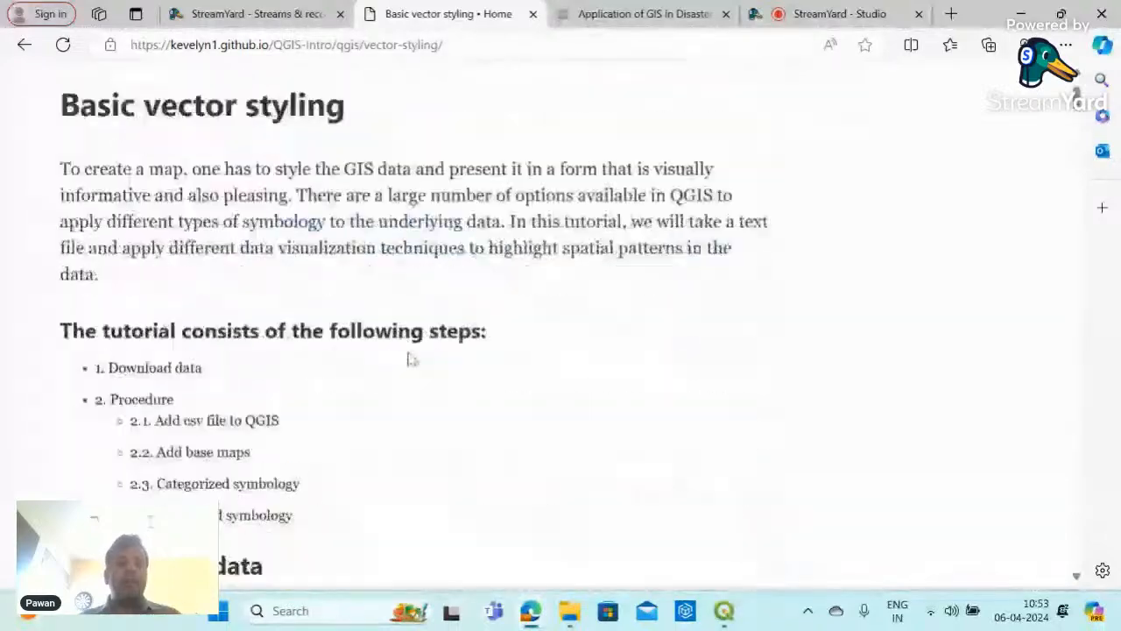
scroll(409, 357, down, 2)
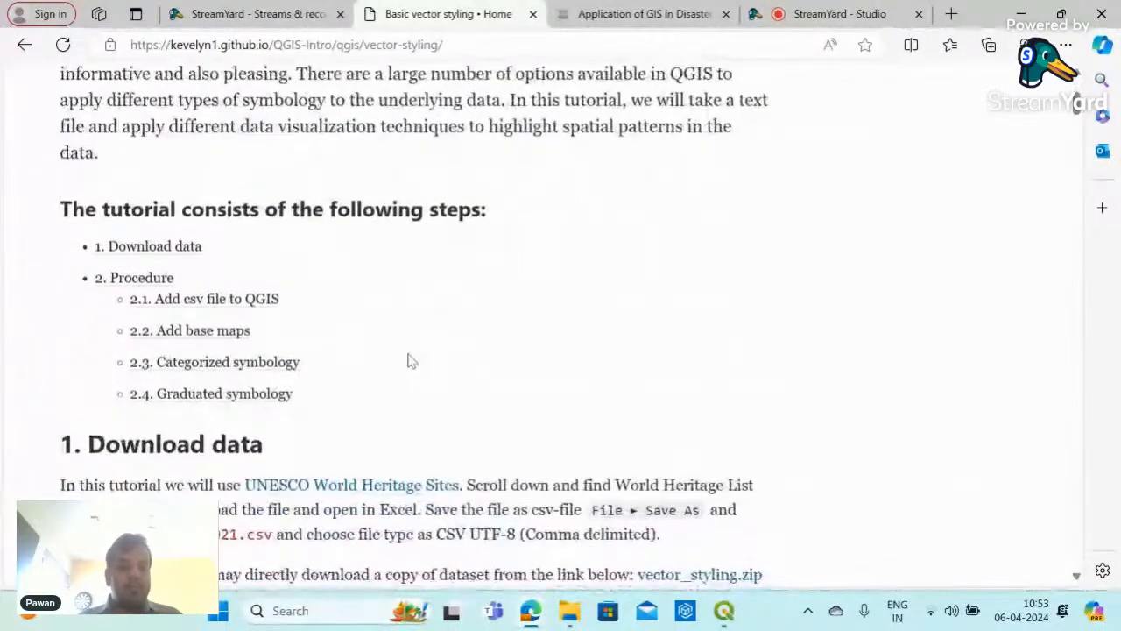
scroll(363, 370, up, 1)
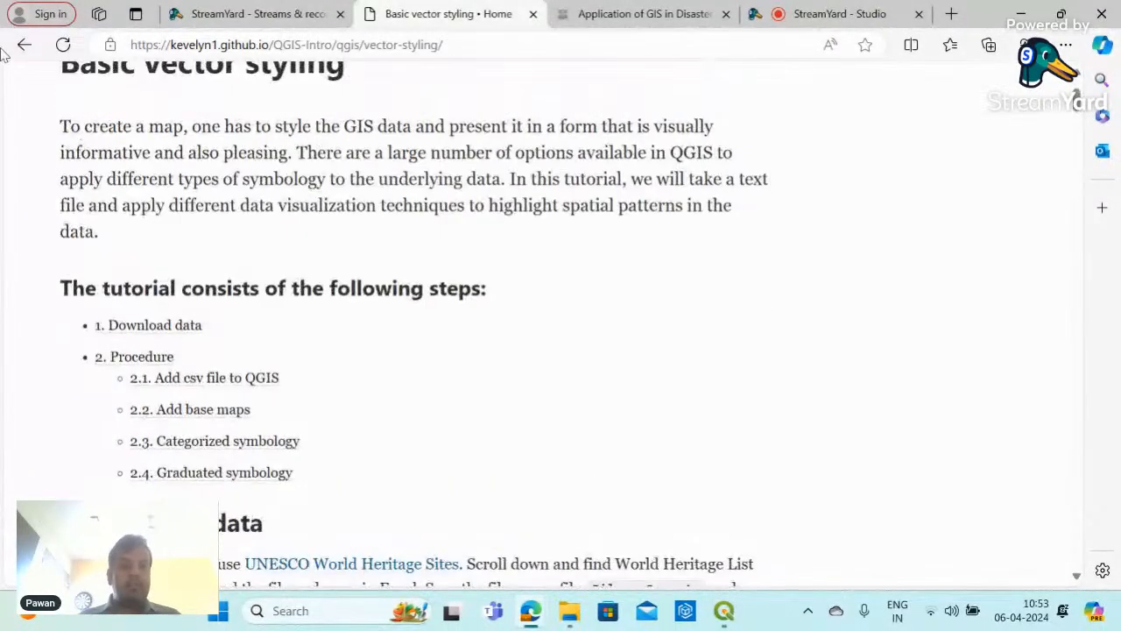
- Return to the Simple vector analysis tutorial and read its section 2.2, Spatial query
click(24, 48)
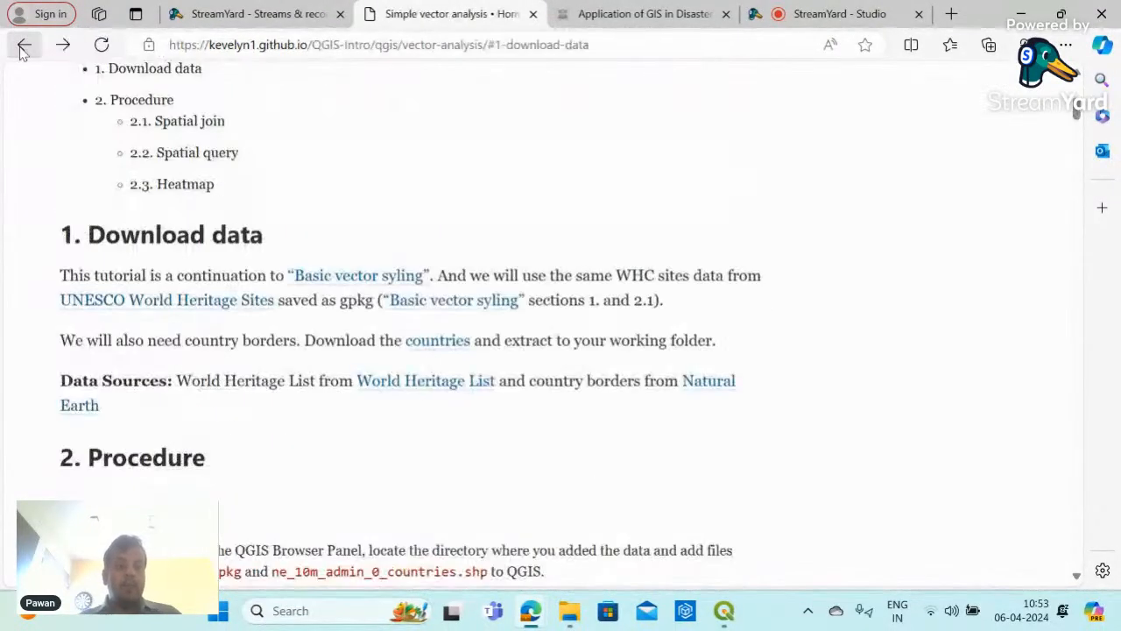
click(208, 152)
scroll(351, 359, down, 1)
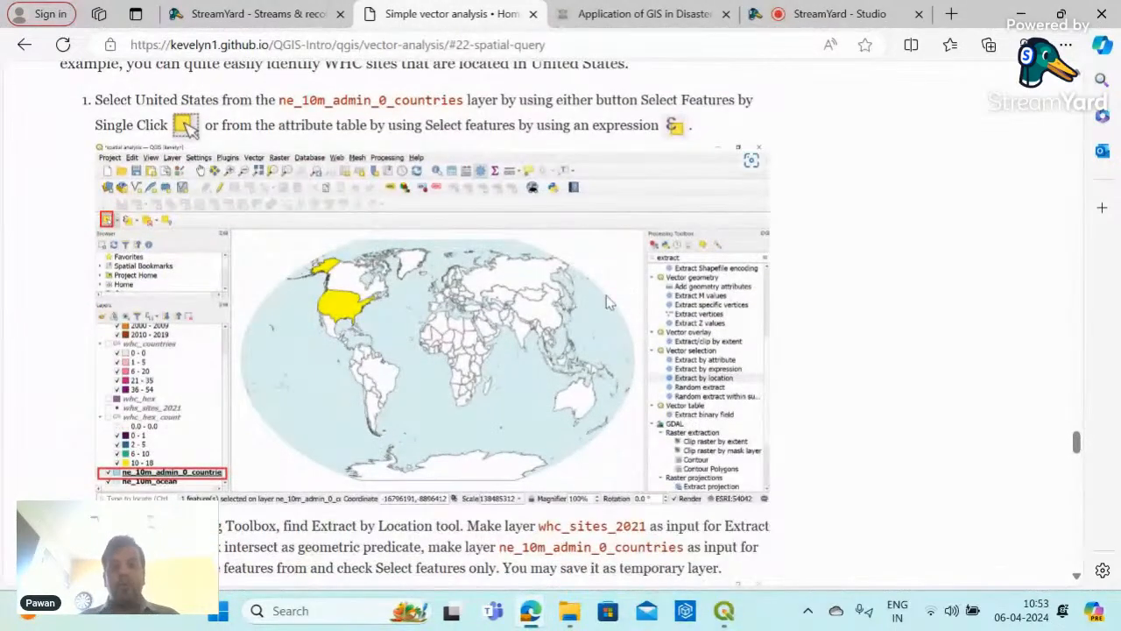
scroll(611, 300, up, 1)
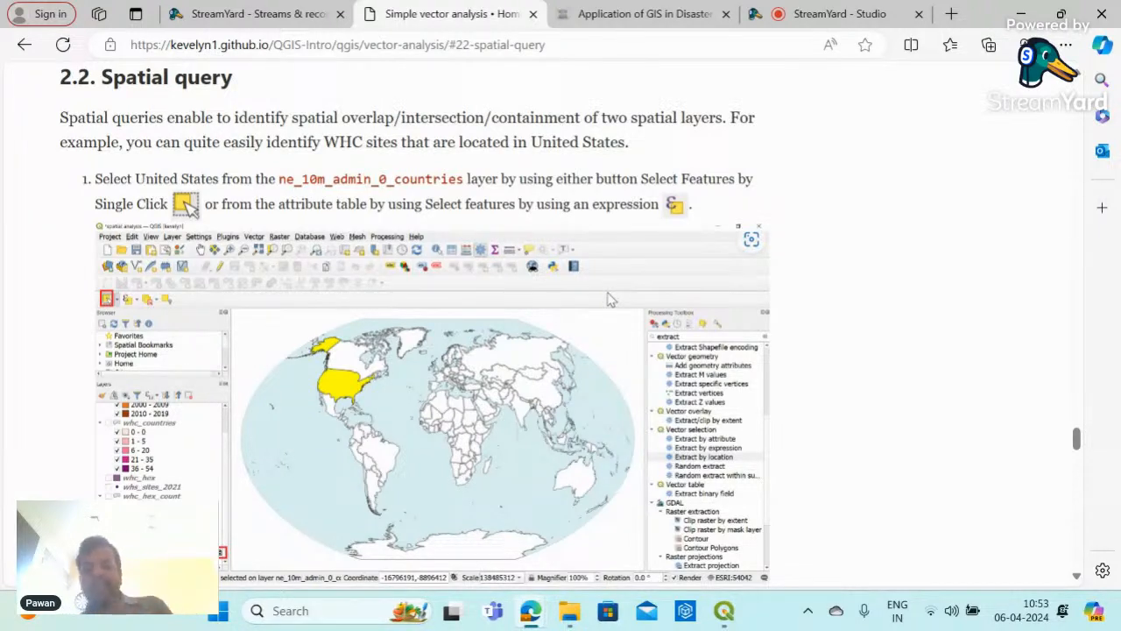
- Switch to QGIS and start browsing for a delimited text file in the Data Source Manager
click(712, 616)
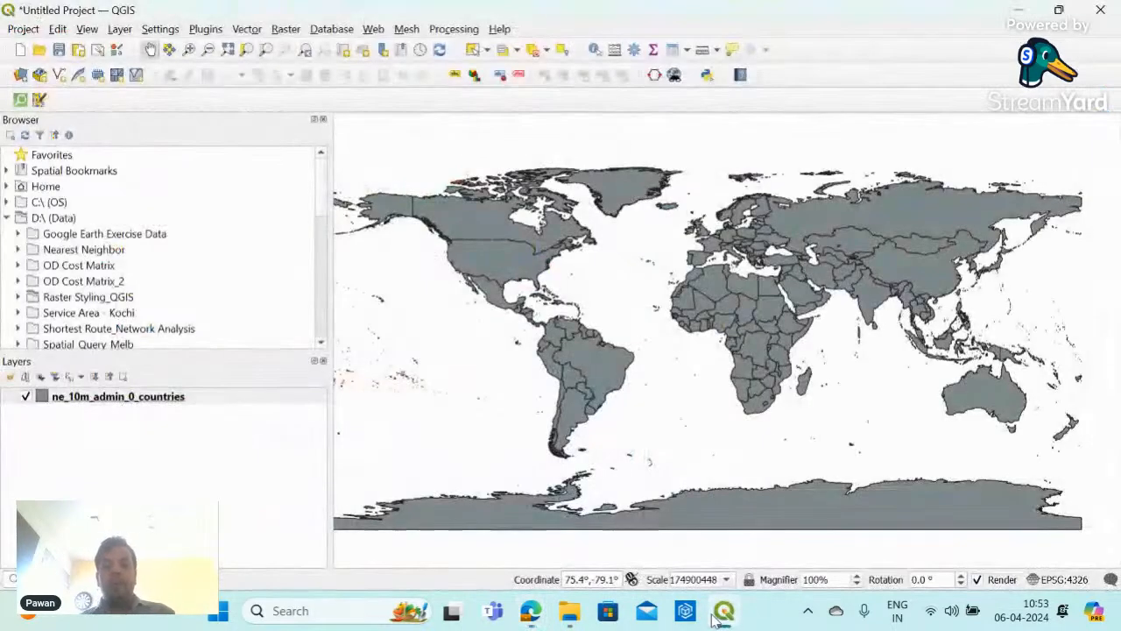
scroll(755, 426, down, 1)
drag(755, 427, 792, 405)
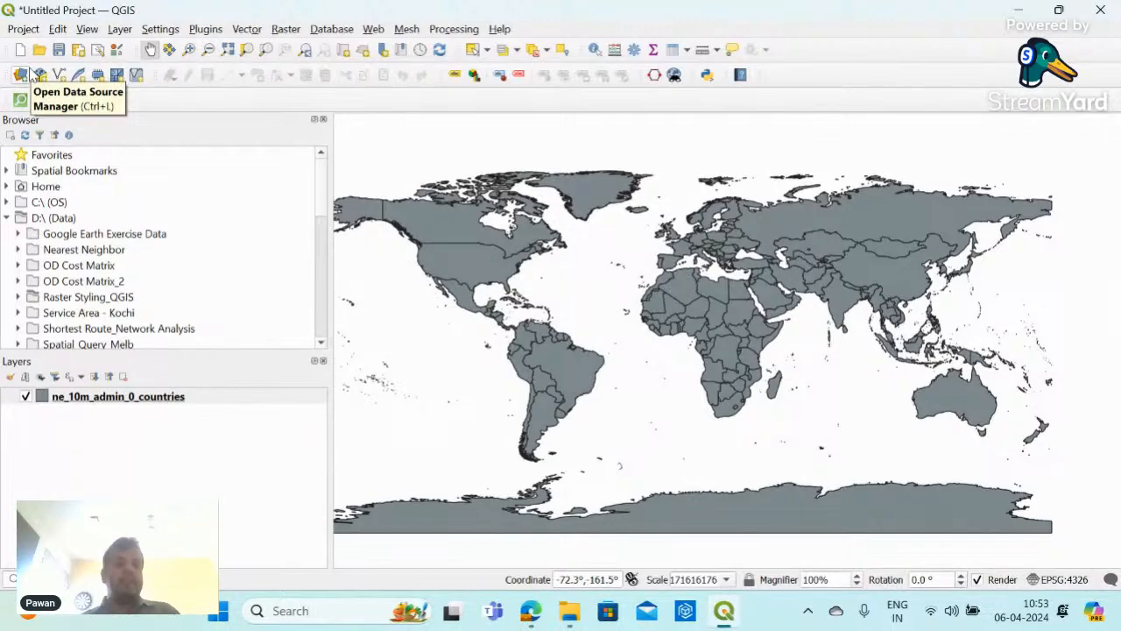
click(30, 73)
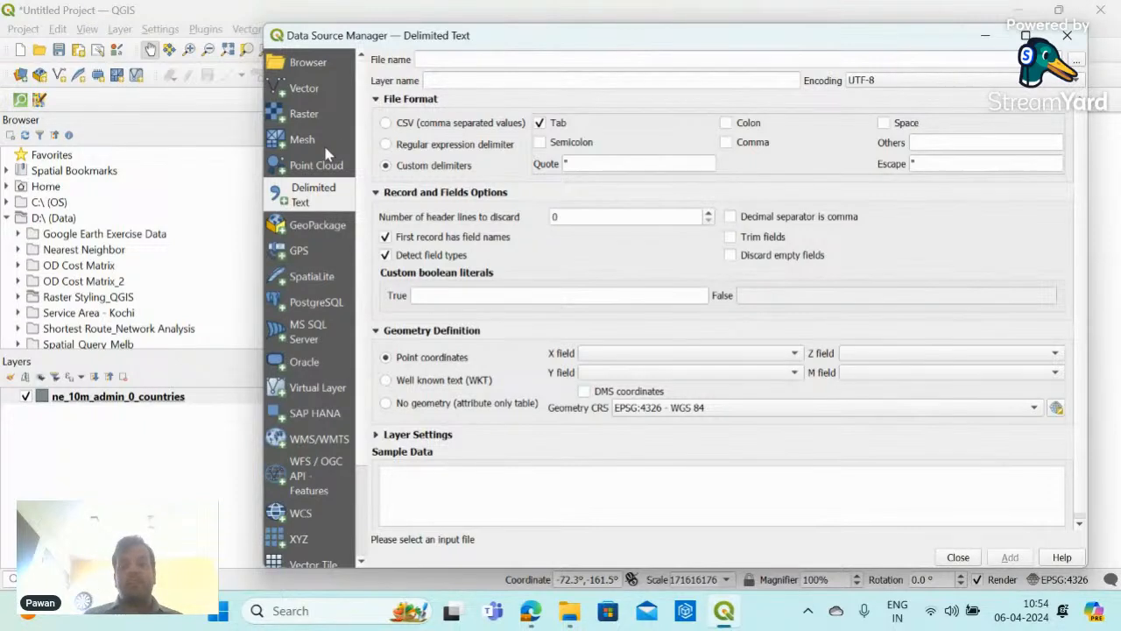
click(1077, 59)
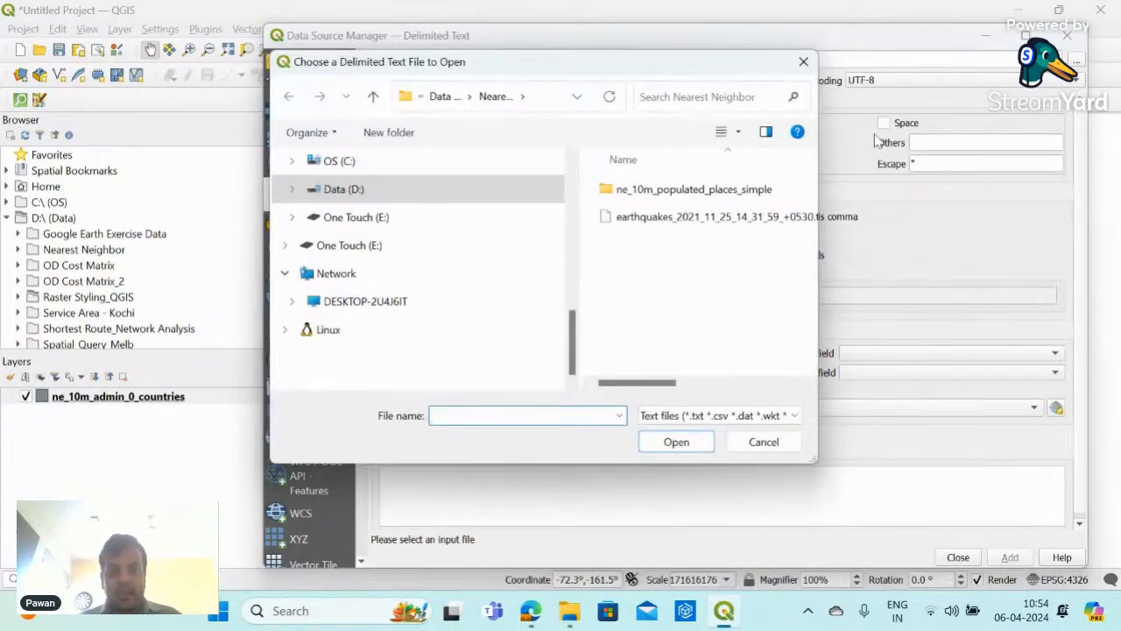
- Add whc_sites_2021.csv from the Vector Spatial Analysis folder on D: as a point layer and close the Data Source Manager
click(374, 96)
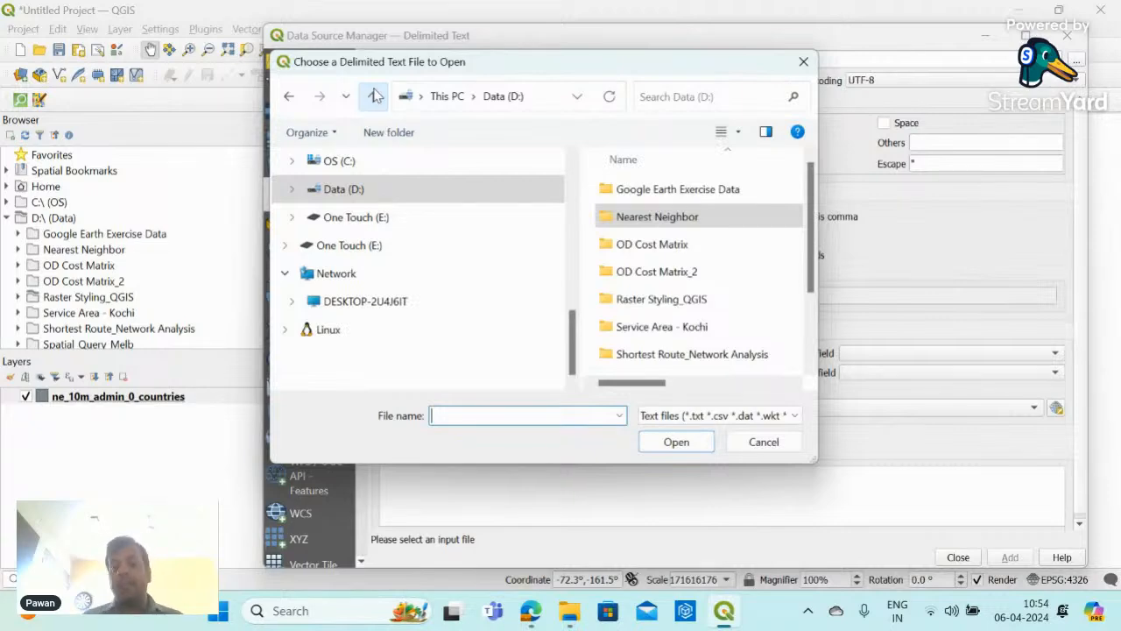
scroll(692, 280, down, 2)
drag(512, 65, 721, 183)
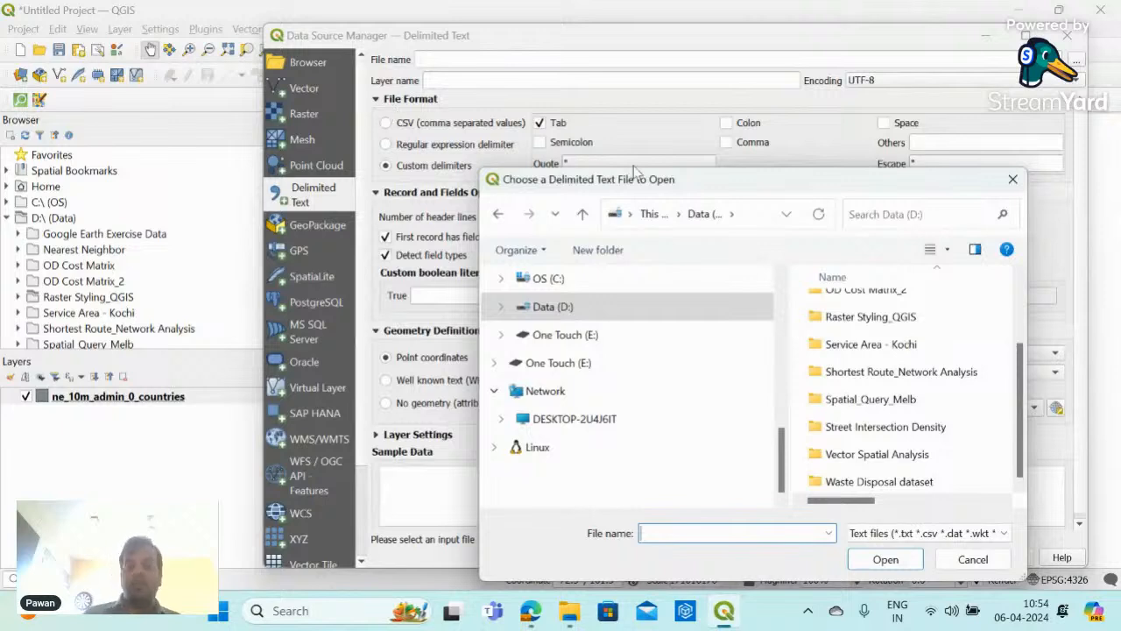
drag(634, 184, 540, 67)
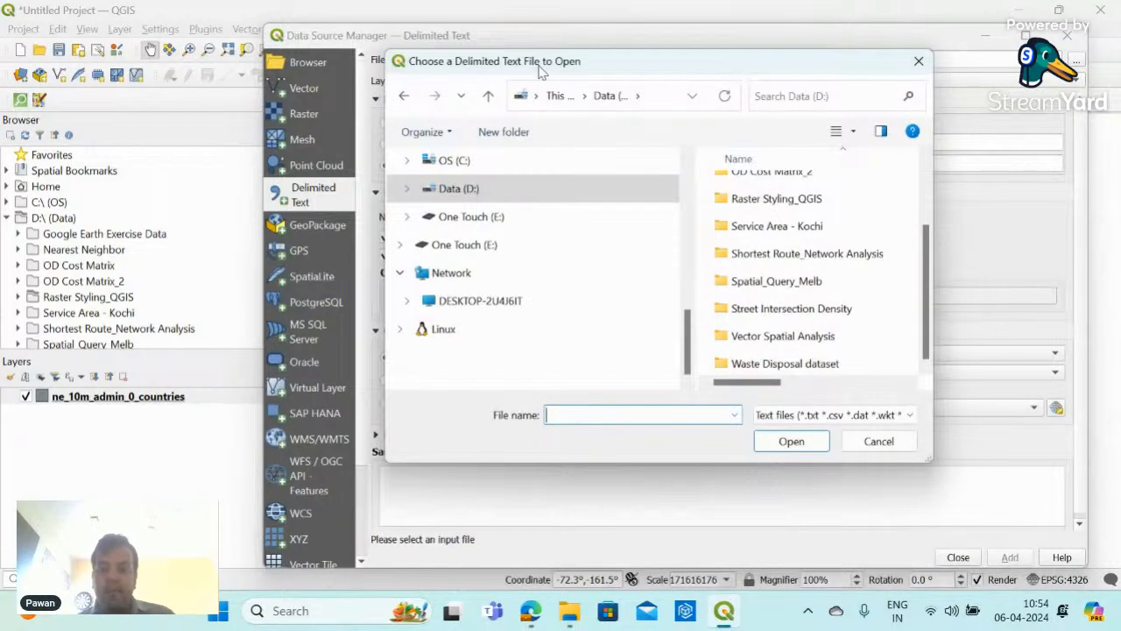
double_click(813, 333)
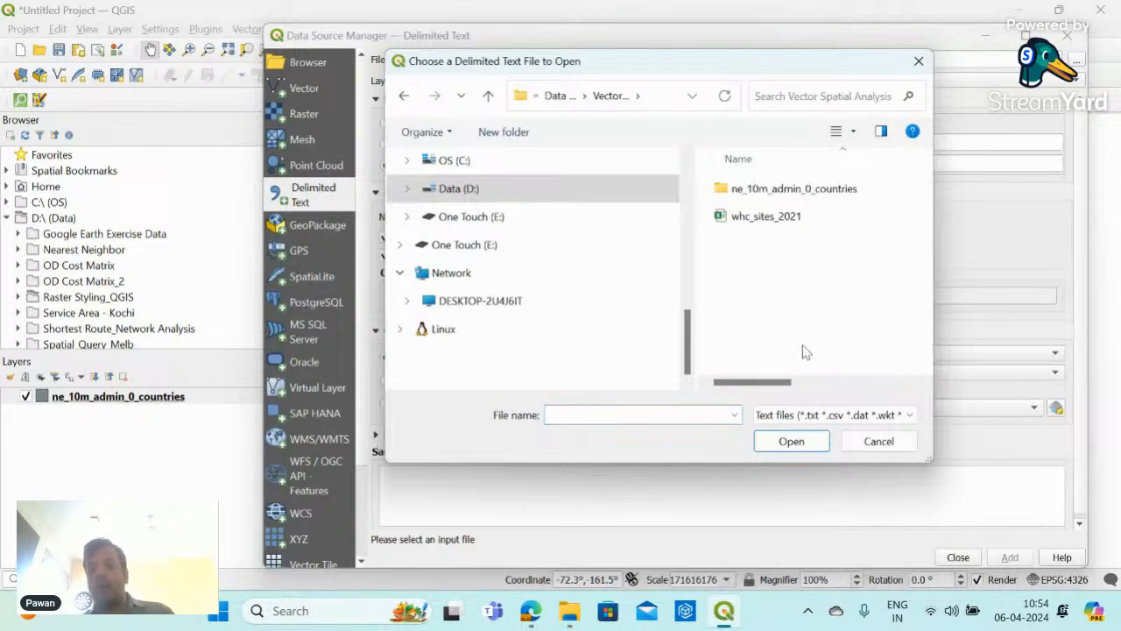
click(779, 220)
click(791, 441)
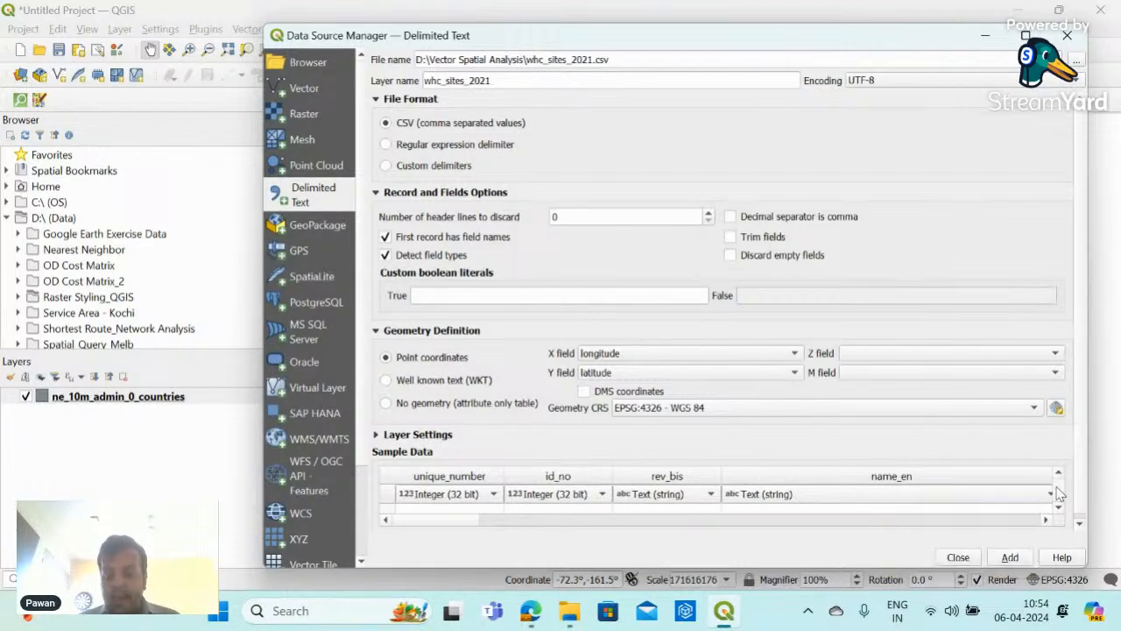
click(1007, 558)
click(958, 557)
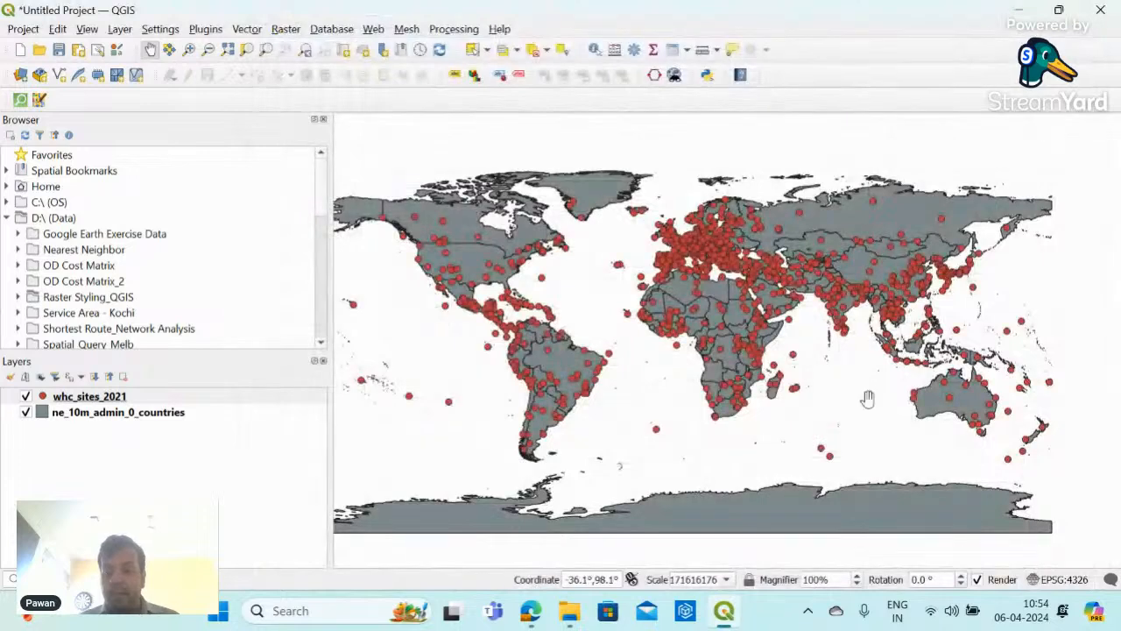
- Inspect the World Heritage Sites points on the map and check the Spatial query instructions in the Edge browser
scroll(743, 202, up, 2)
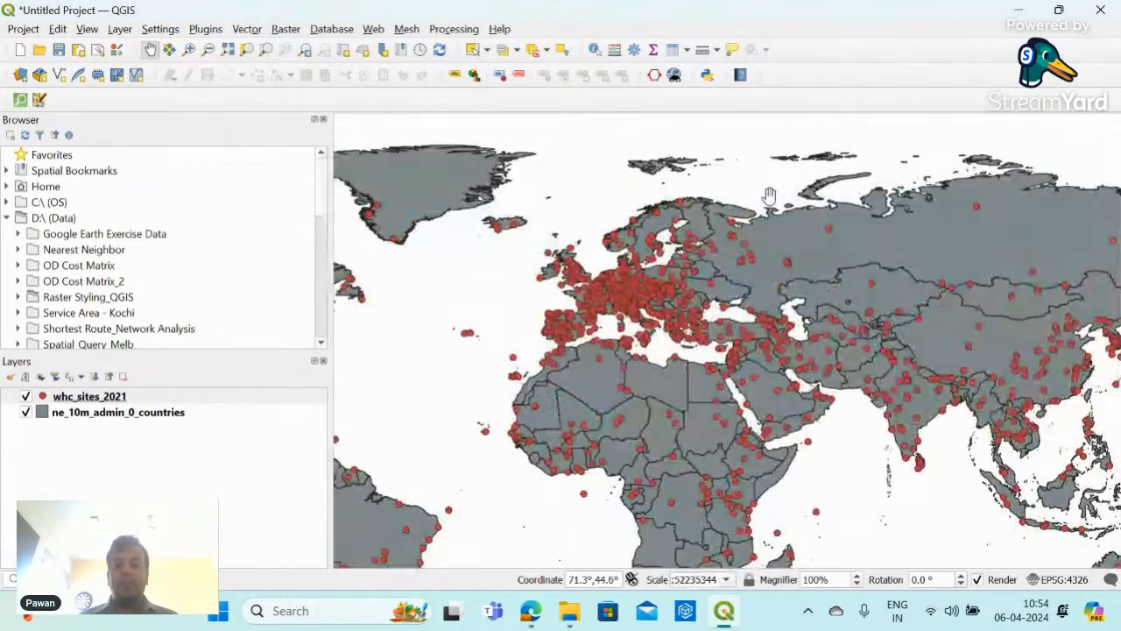
scroll(741, 228, down, 2)
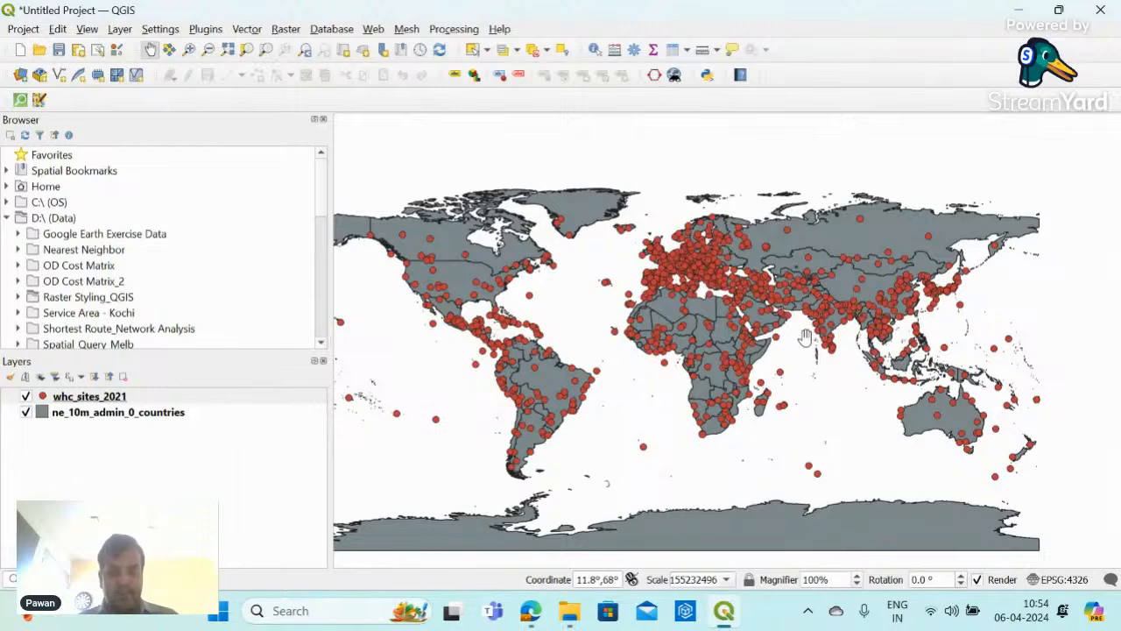
scroll(804, 337, up, 1)
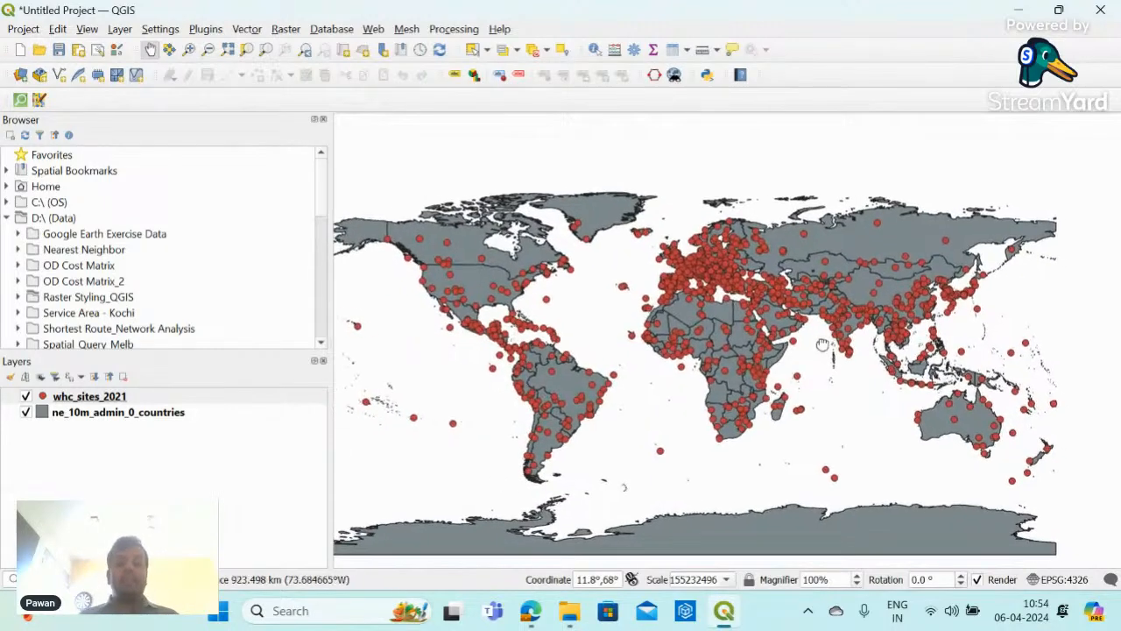
scroll(814, 343, down, 1)
mouse_move(530, 610)
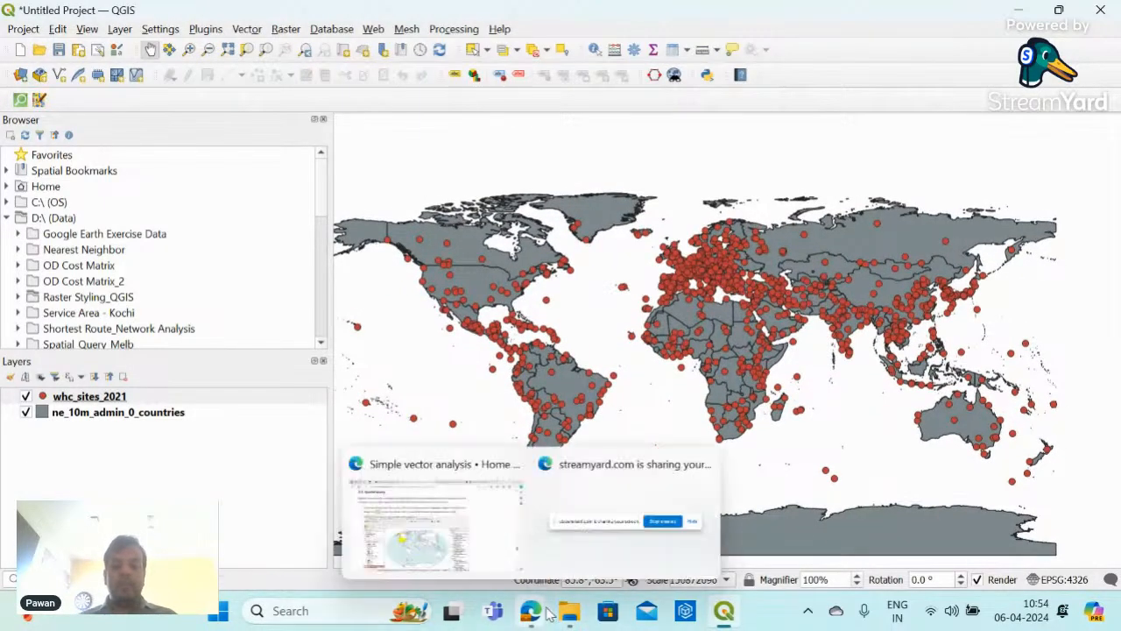
click(465, 522)
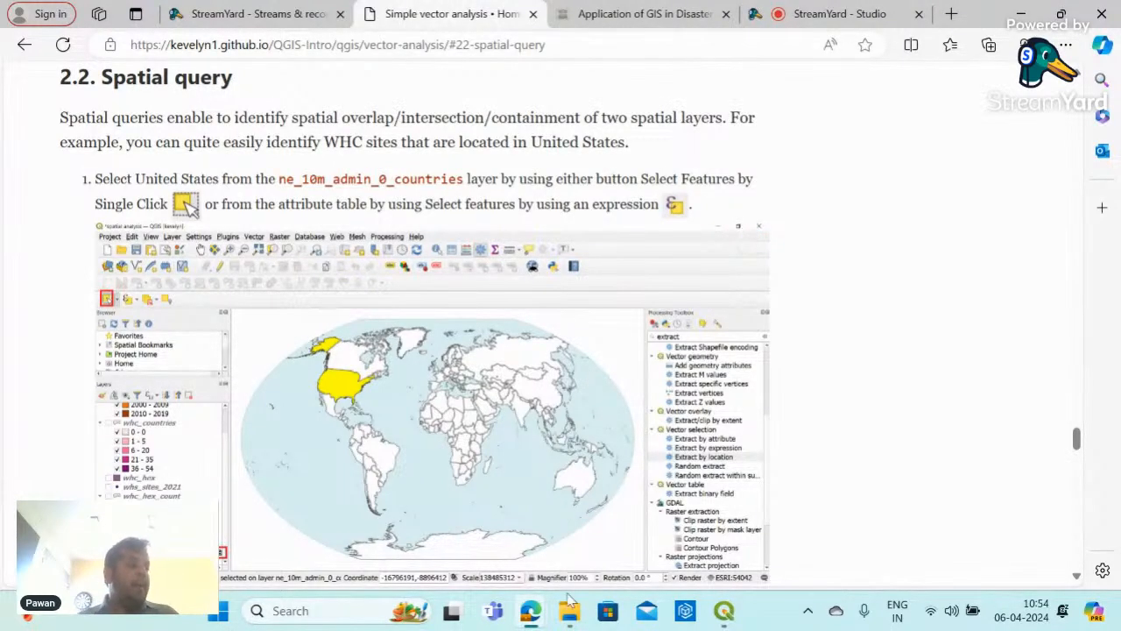
- Switch to QGIS and open the Processing Toolbox
click(725, 613)
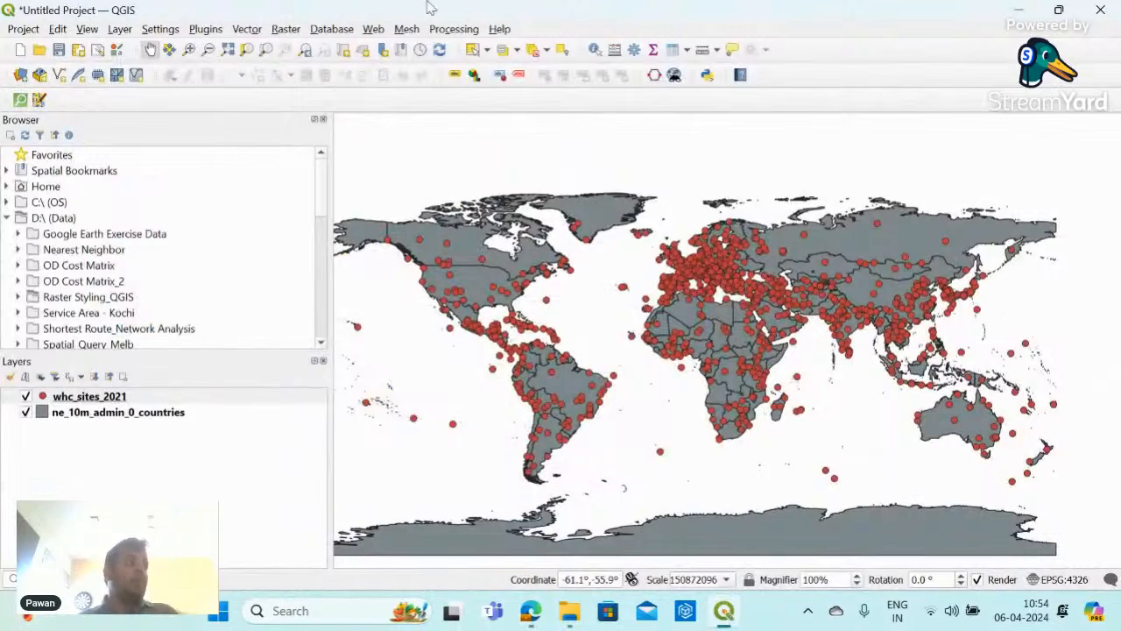
click(448, 30)
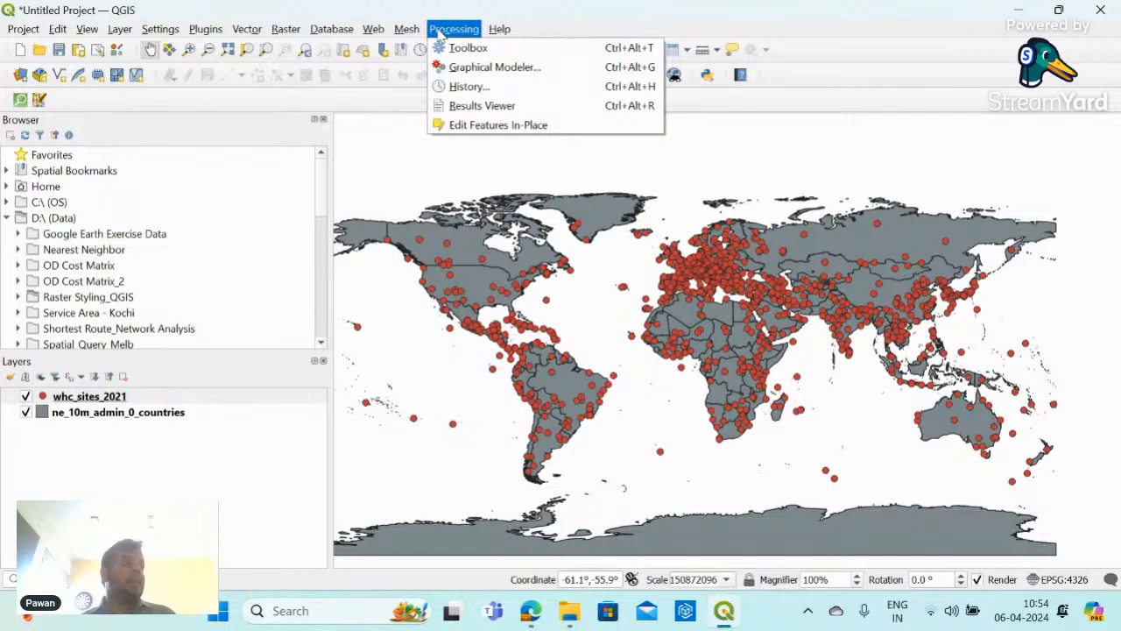
click(445, 30)
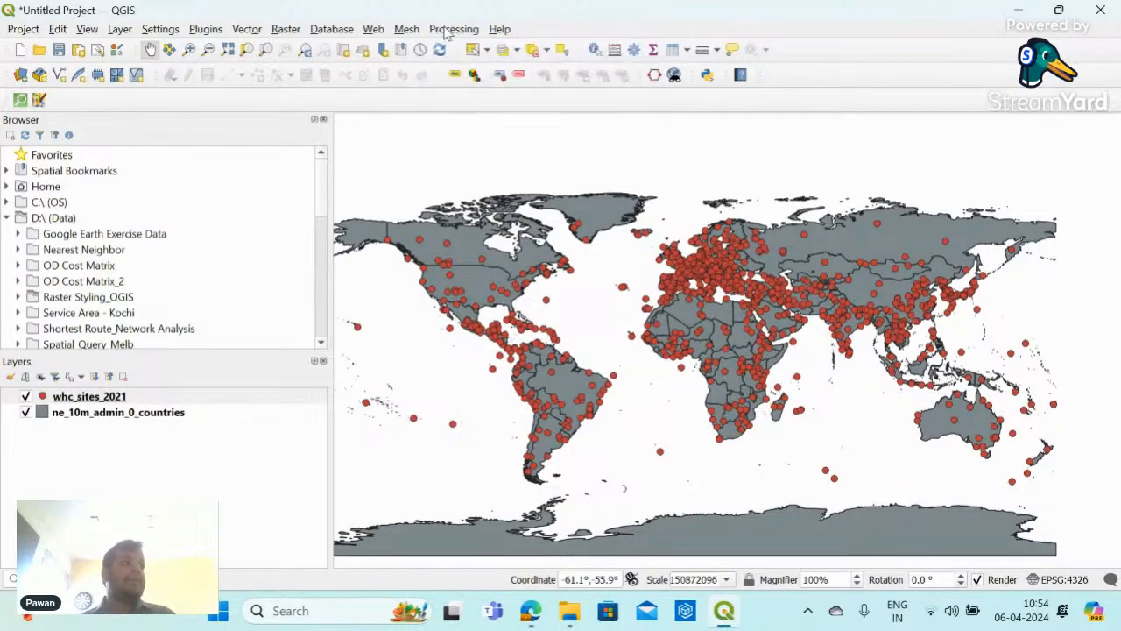
click(445, 29)
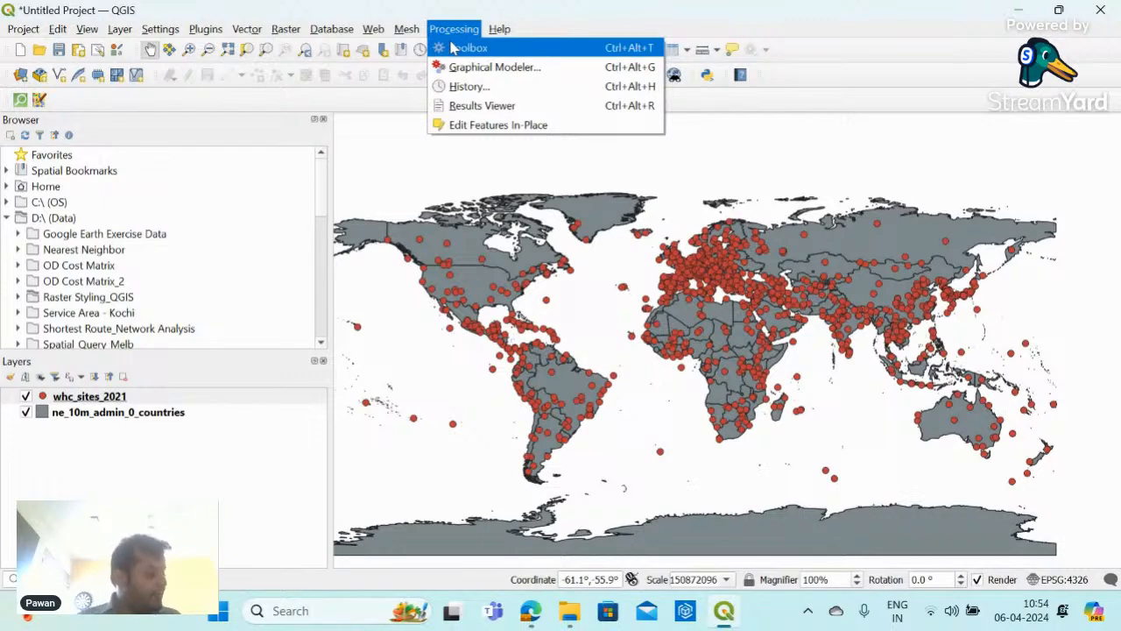
click(453, 48)
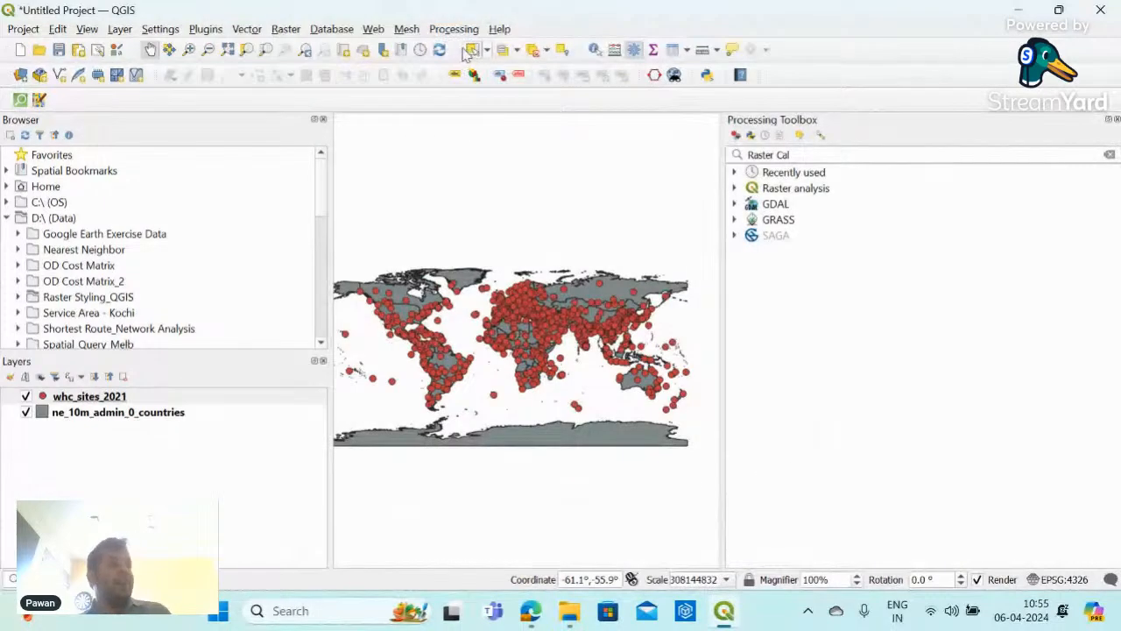
- Switch to the Edge browser and review how the Spatial query tutorial selects United States from the countries layer
mouse_move(530, 611)
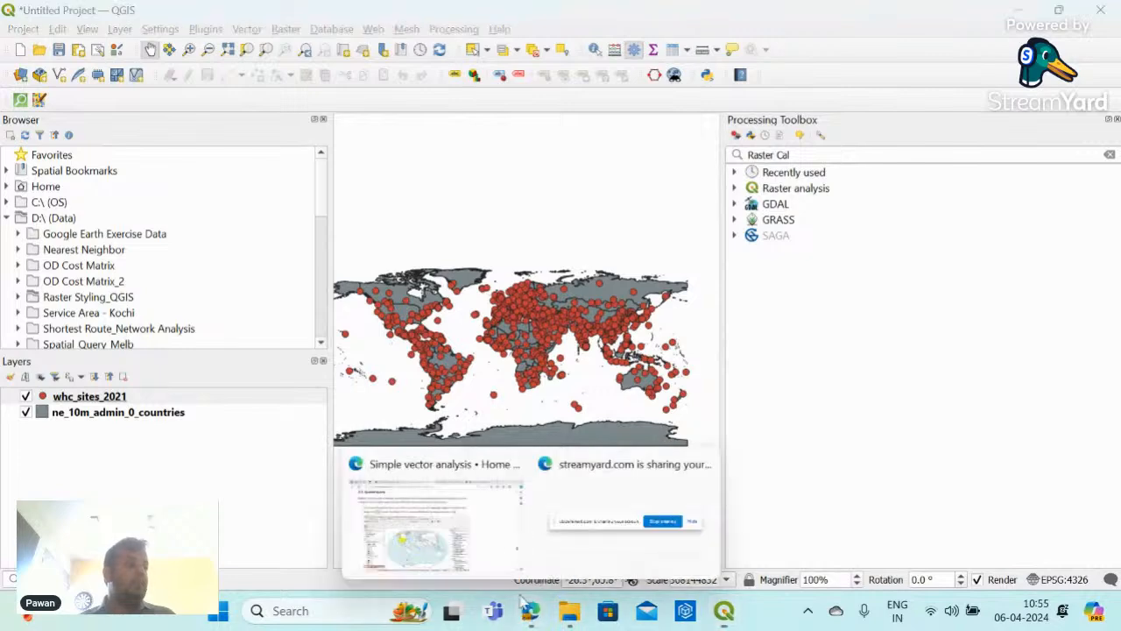
click(467, 529)
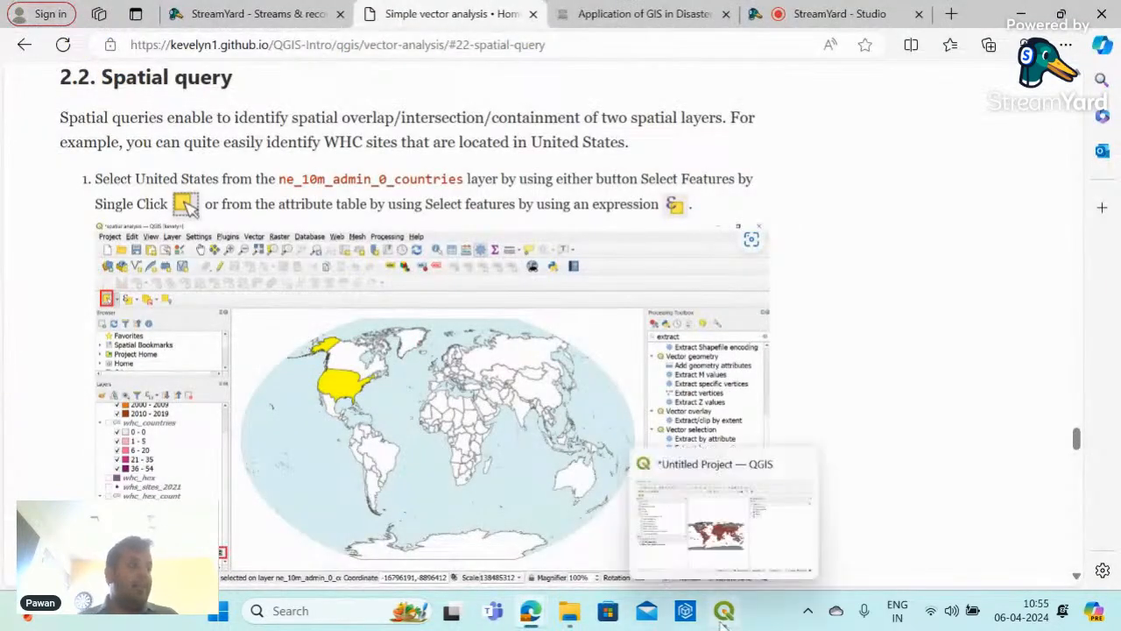
mouse_move(744, 623)
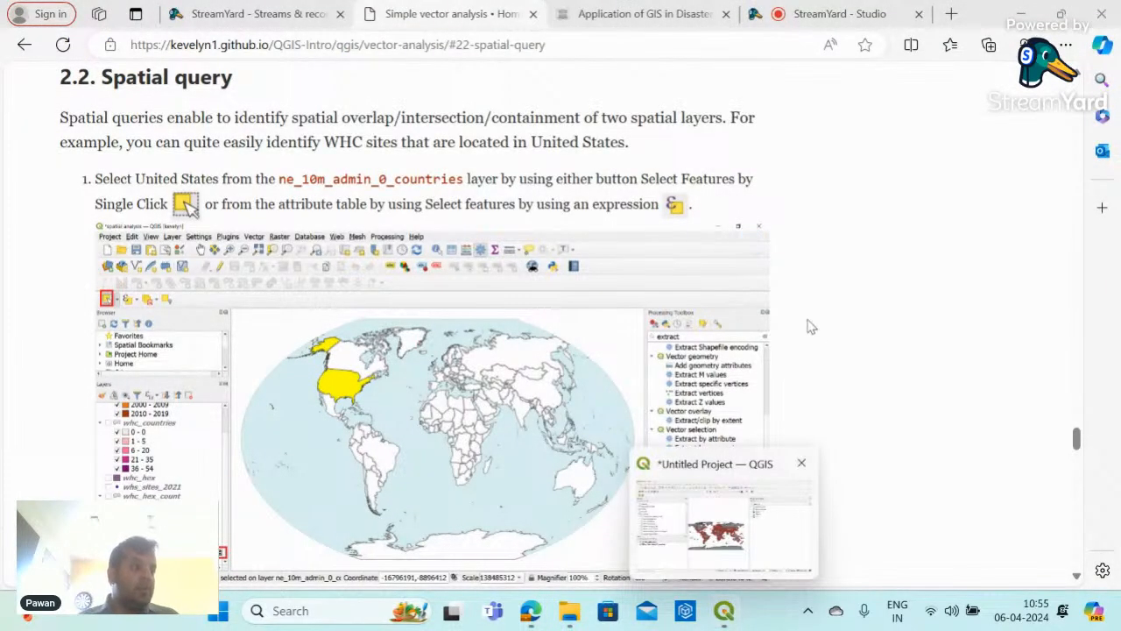
- Switch to QGIS, close the Processing Toolbox and check the project's coordinate reference system
click(742, 611)
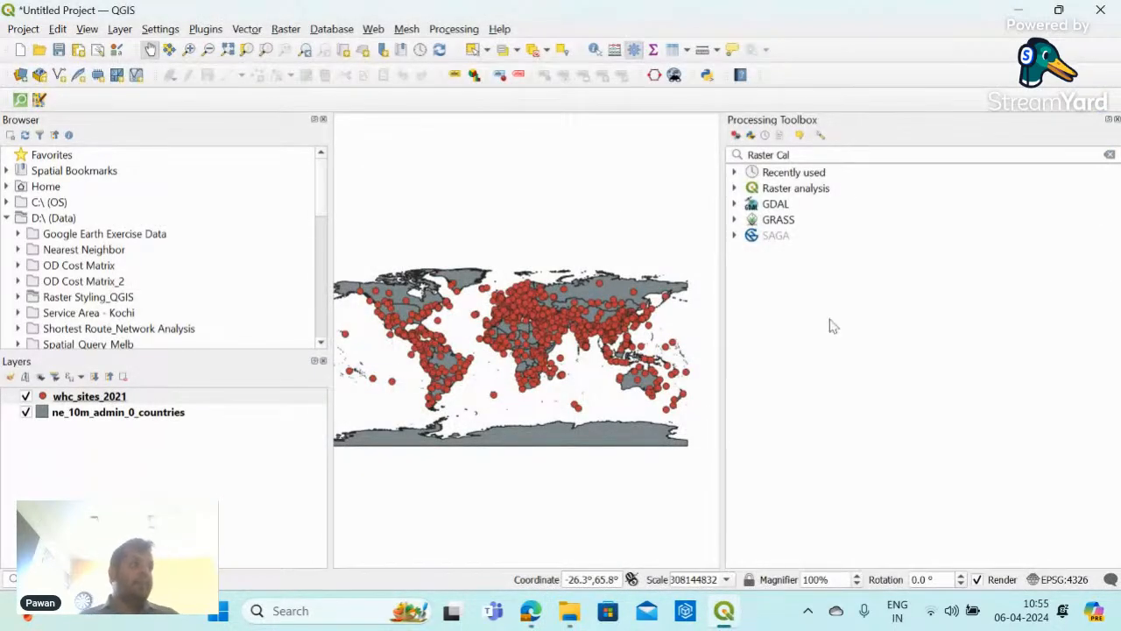
click(724, 610)
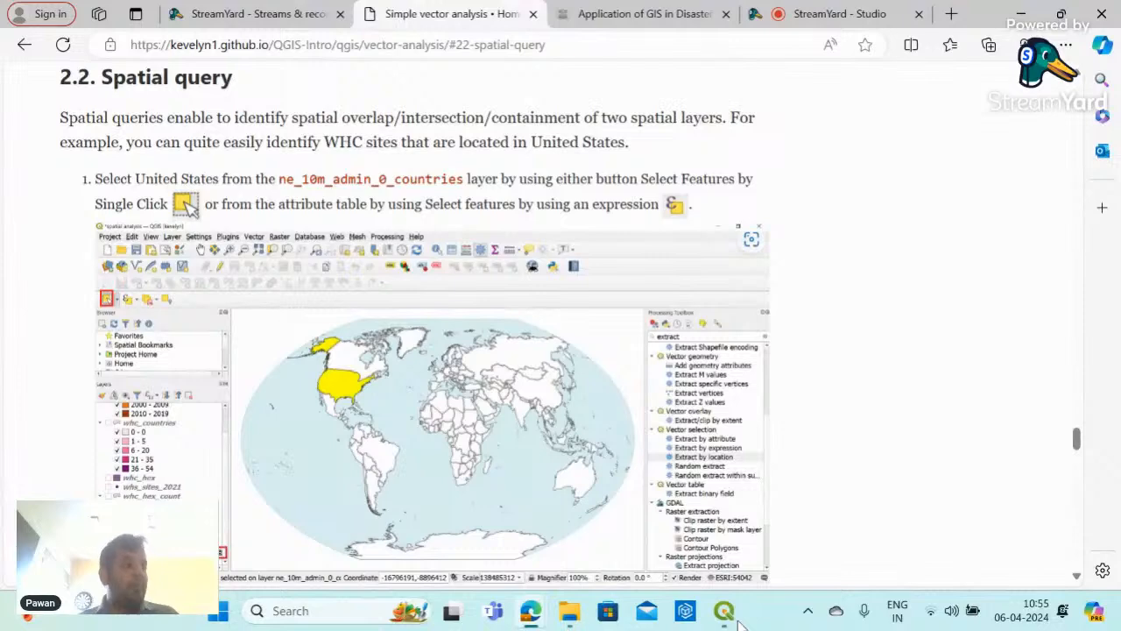
click(726, 610)
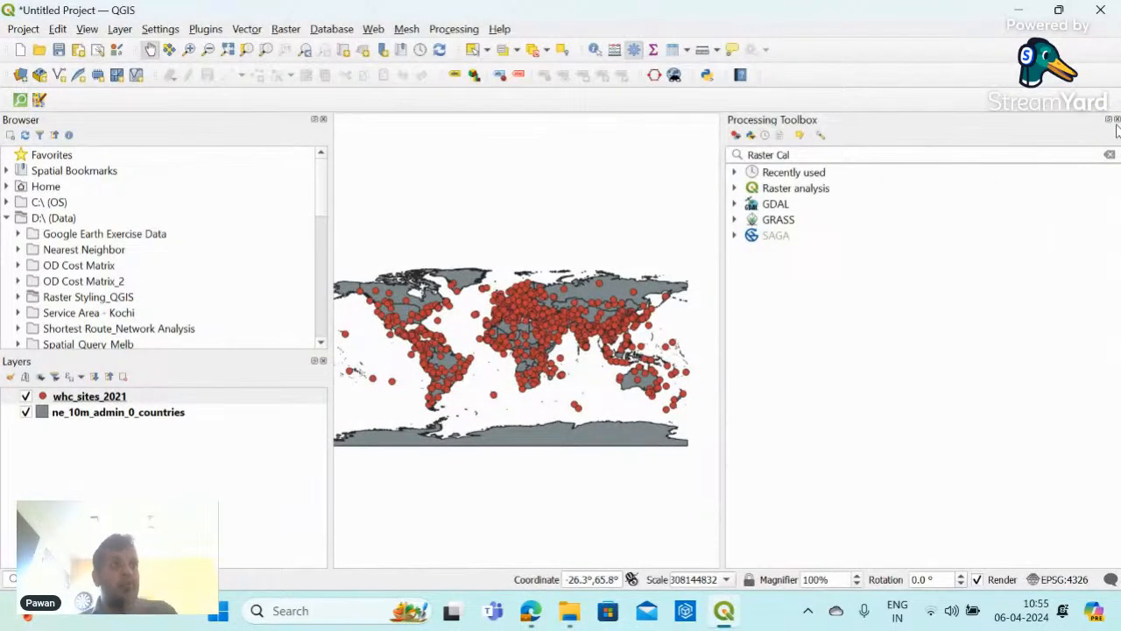
click(1115, 120)
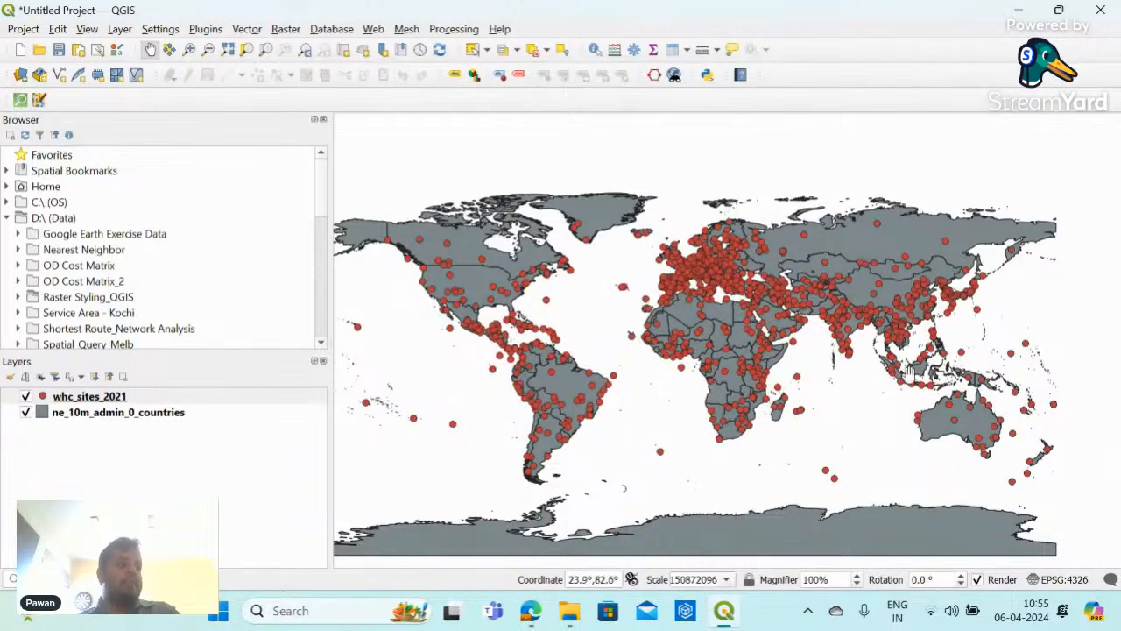
click(1057, 580)
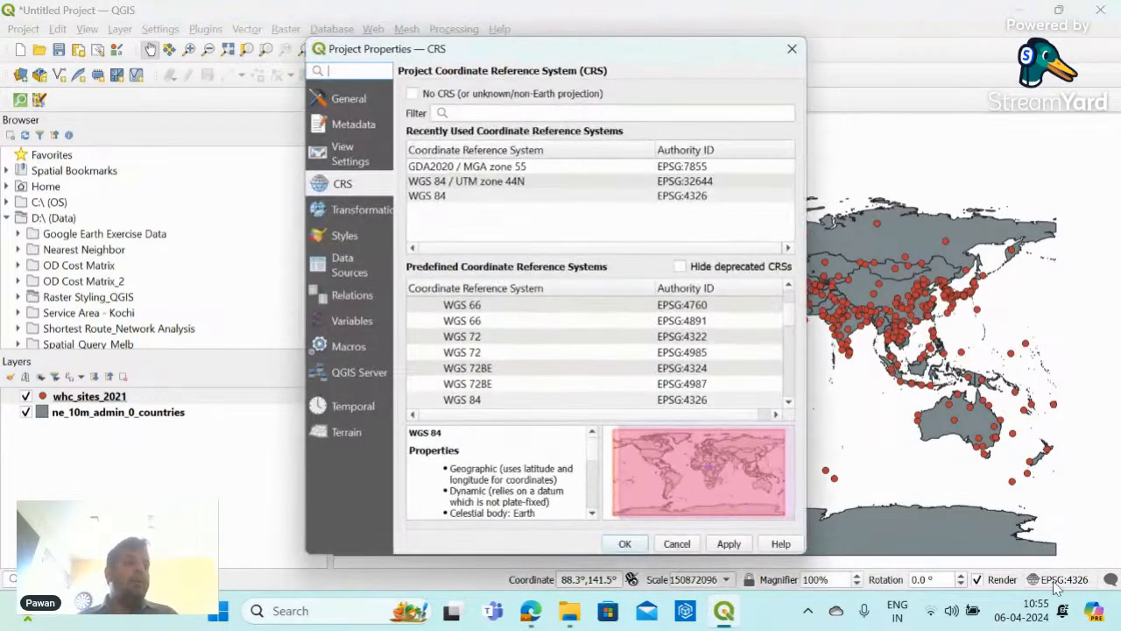
click(792, 50)
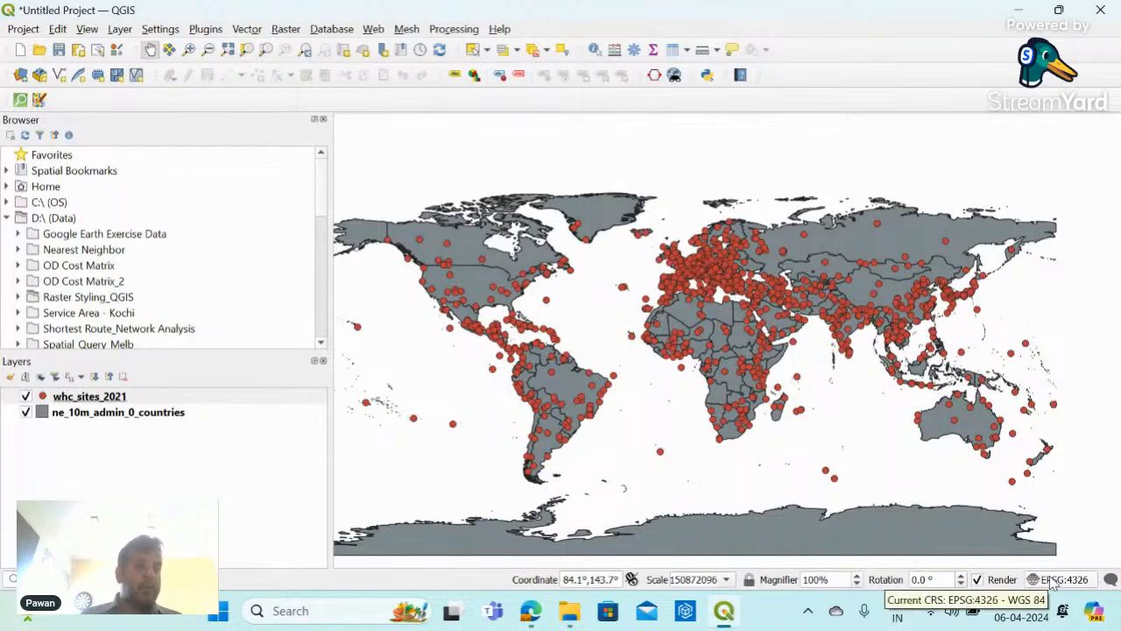
click(445, 29)
click(457, 51)
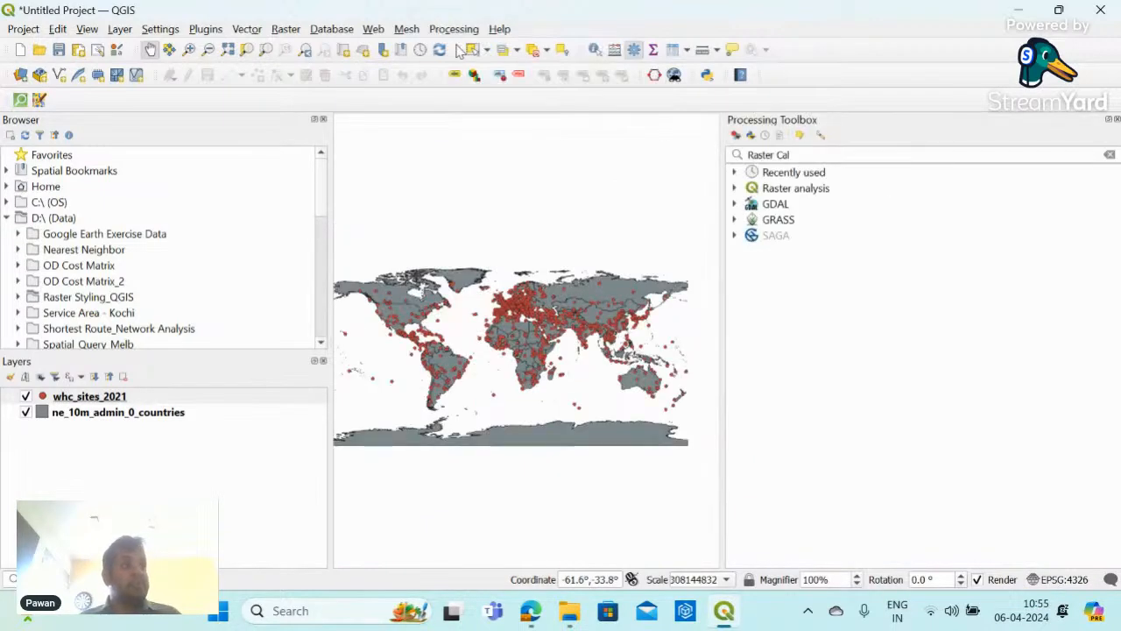
click(801, 155)
key(BackSpace)
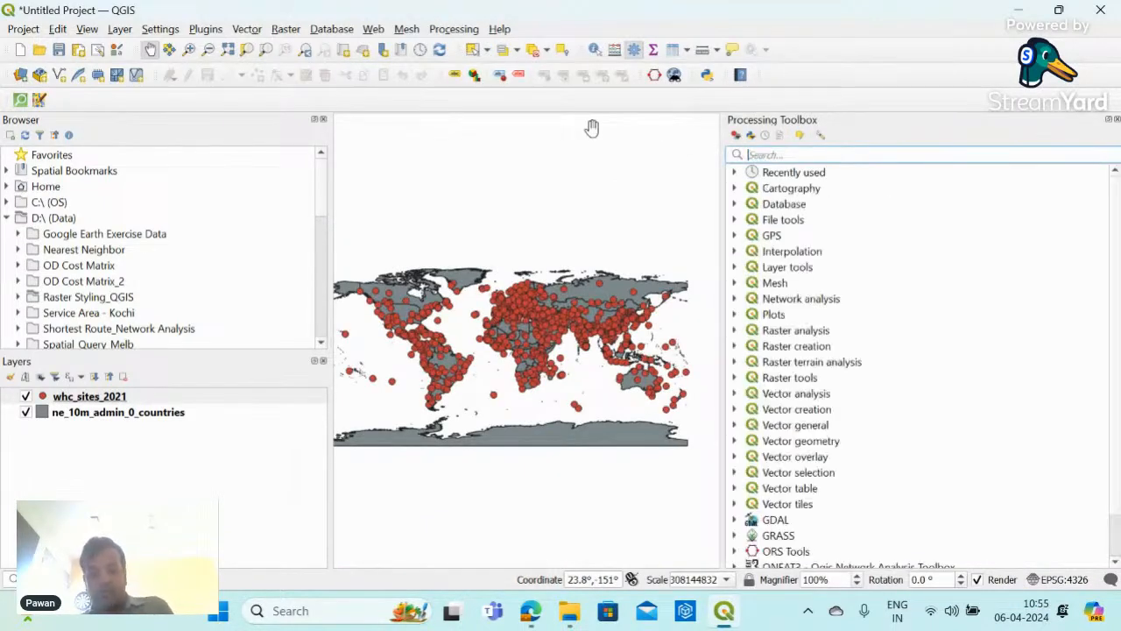
text(Reproject)
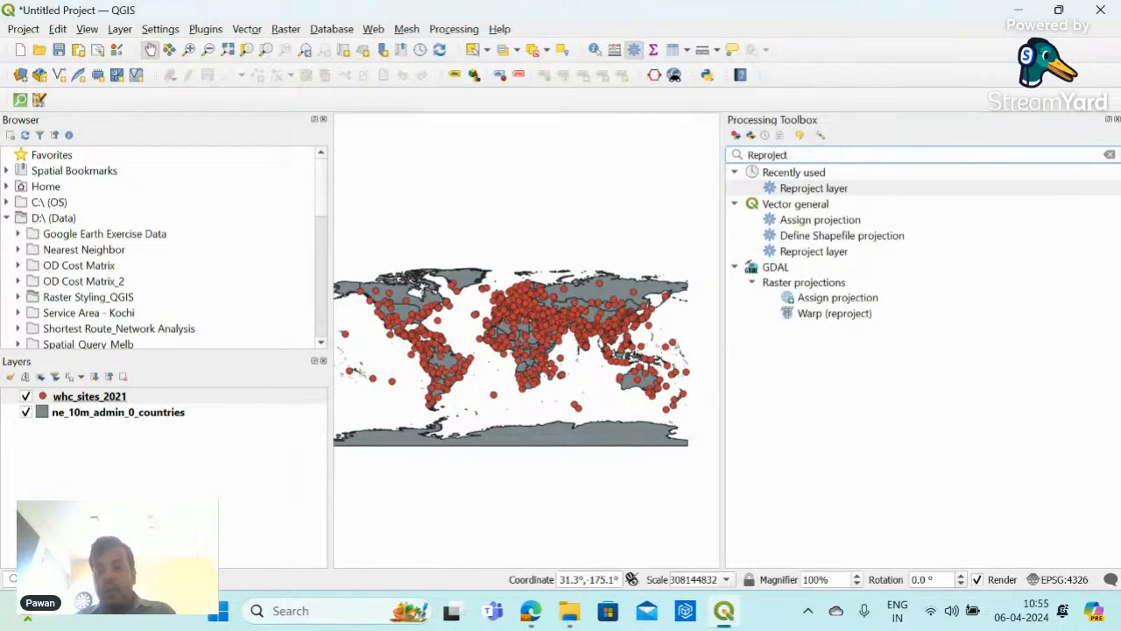
click(1117, 120)
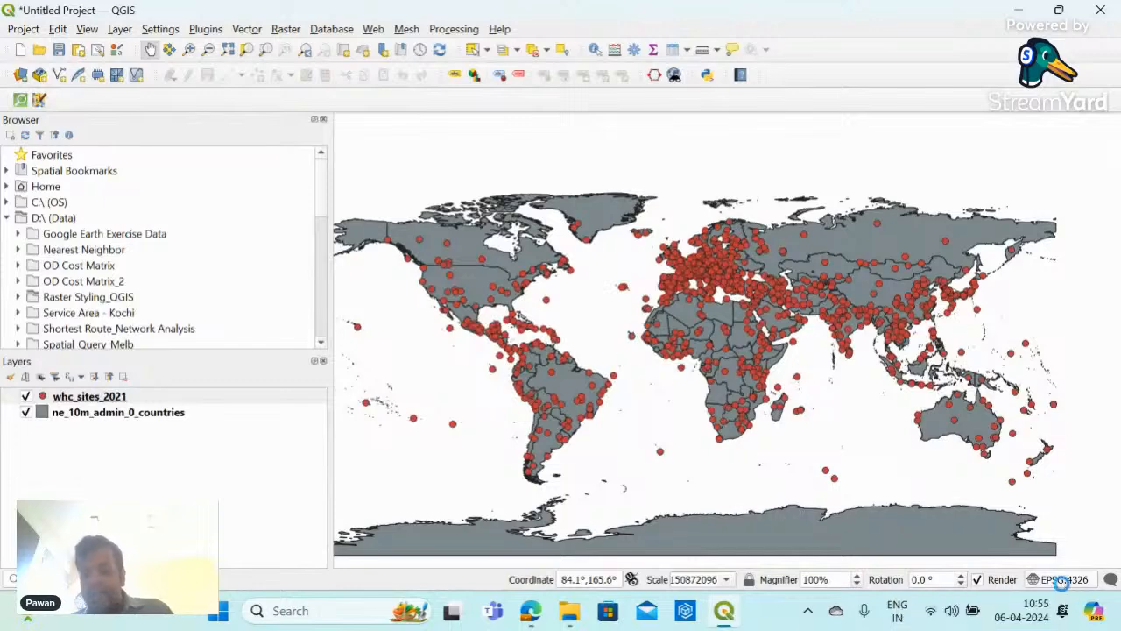
click(1063, 582)
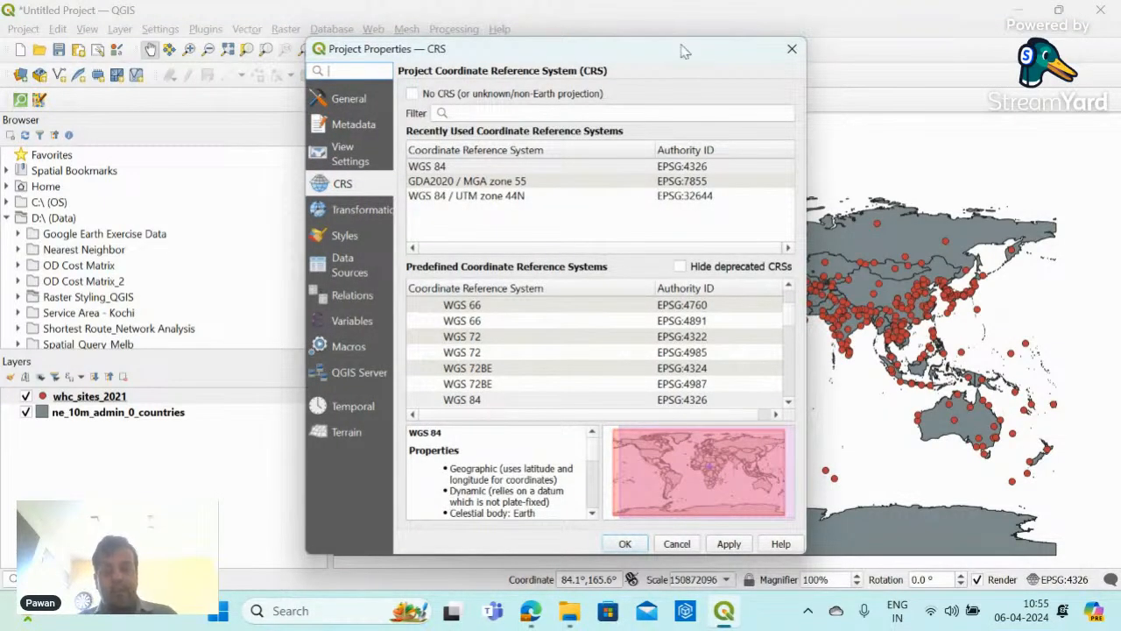
click(791, 49)
- Make ne_10m_admin_0_countries the active layer and set the project CRS to World_Winkel_II (ESRI:54019)
click(144, 414)
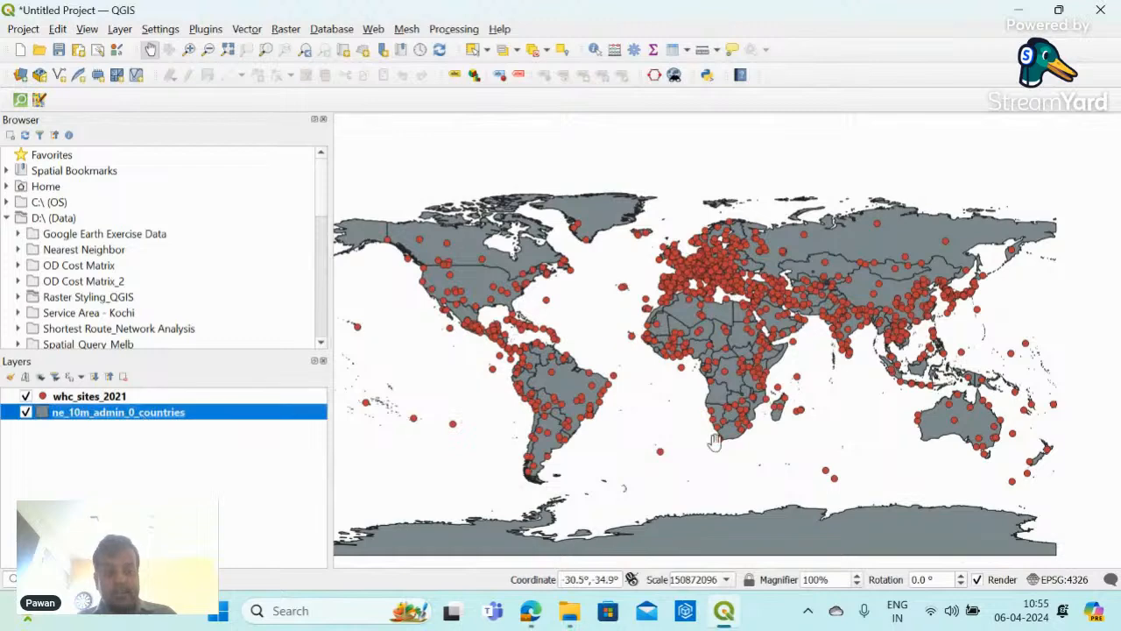
click(1067, 580)
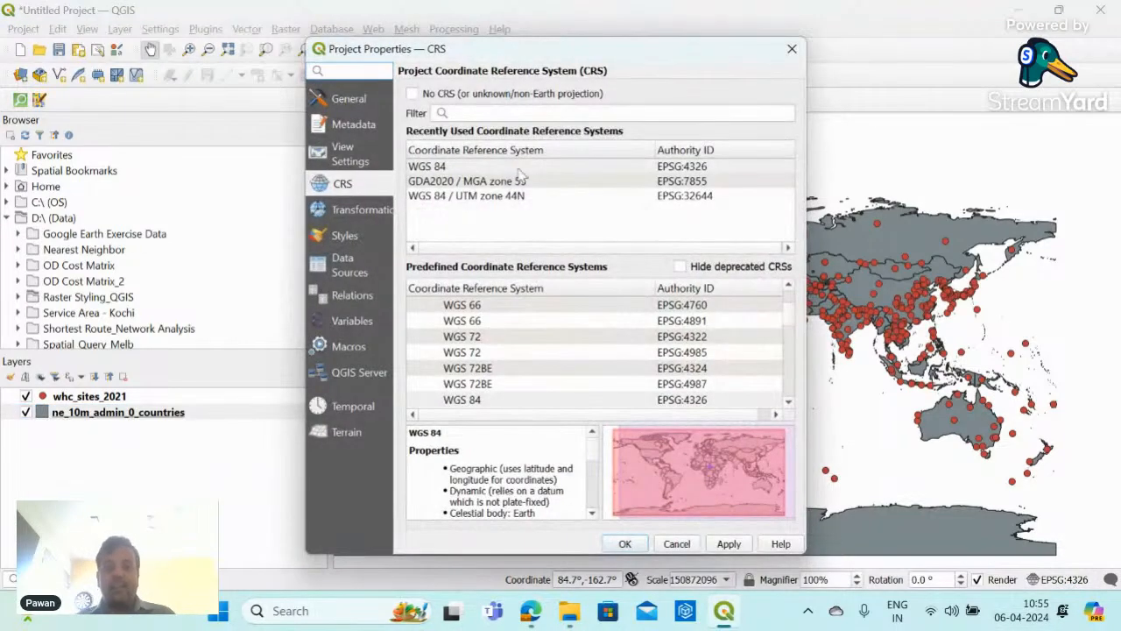
click(519, 111)
text(Winkel)
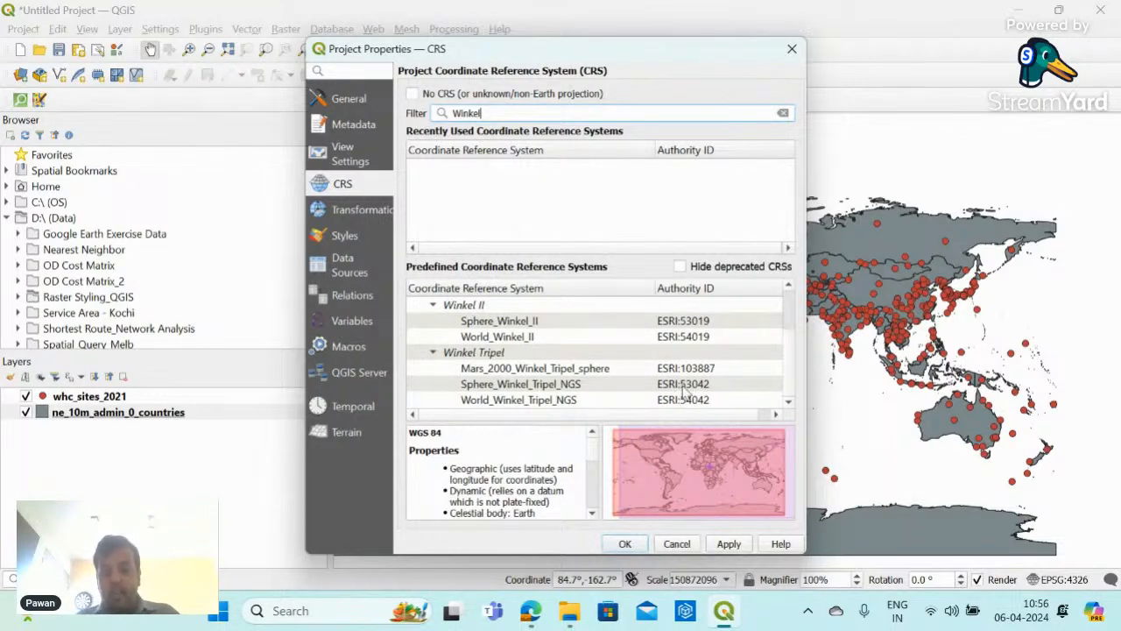
click(542, 337)
click(728, 544)
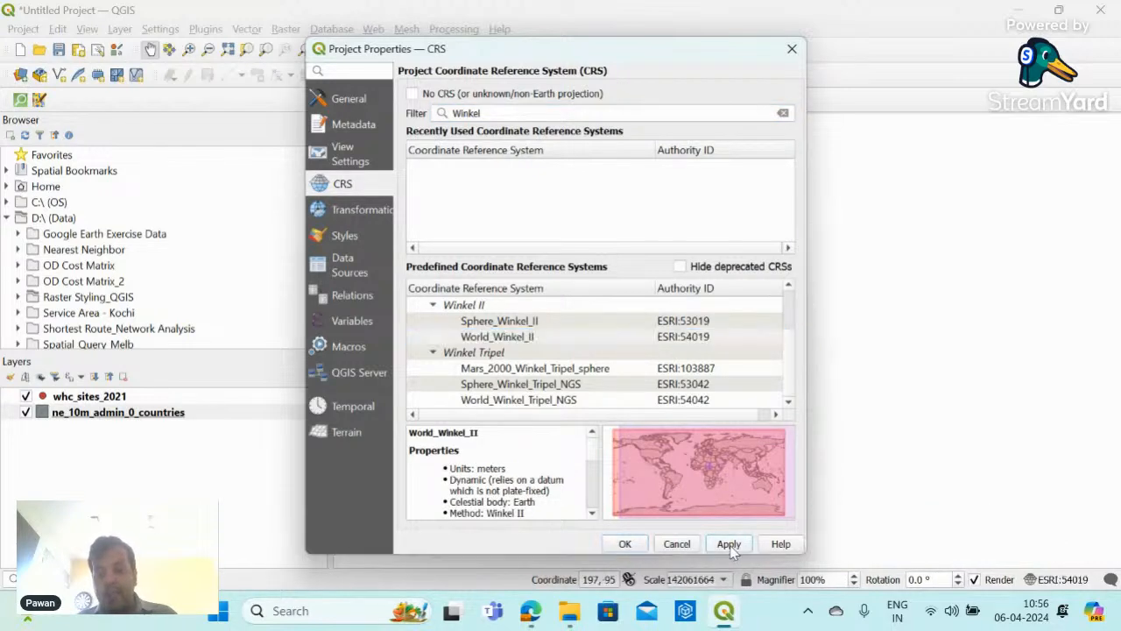
click(624, 543)
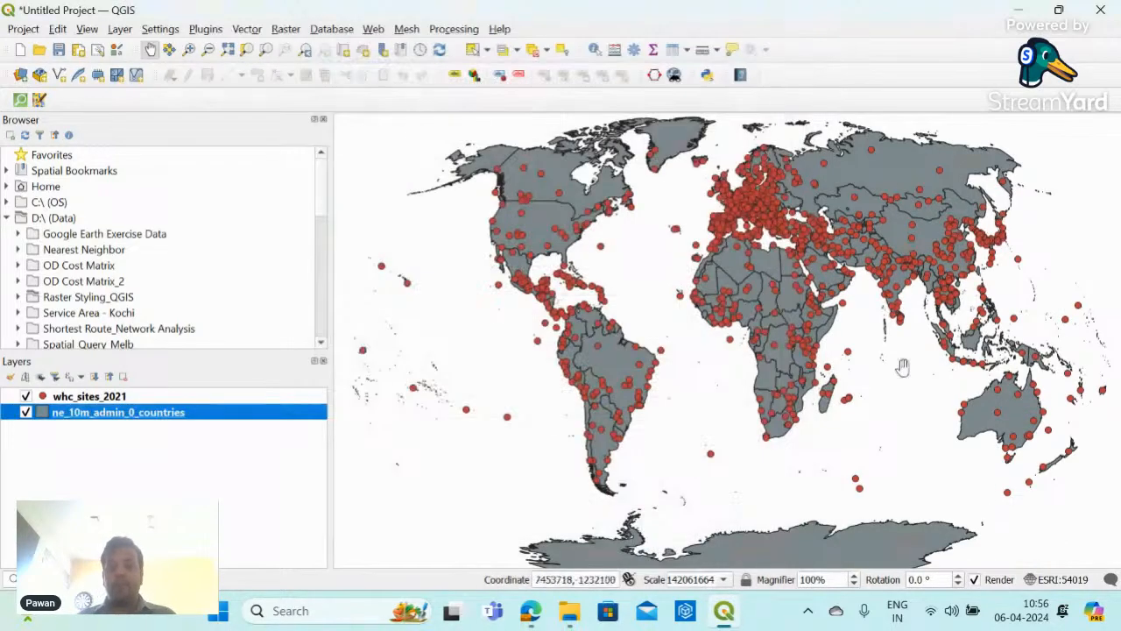
- Select the United States feature on the map with the Select Features tool
drag(901, 367, 863, 391)
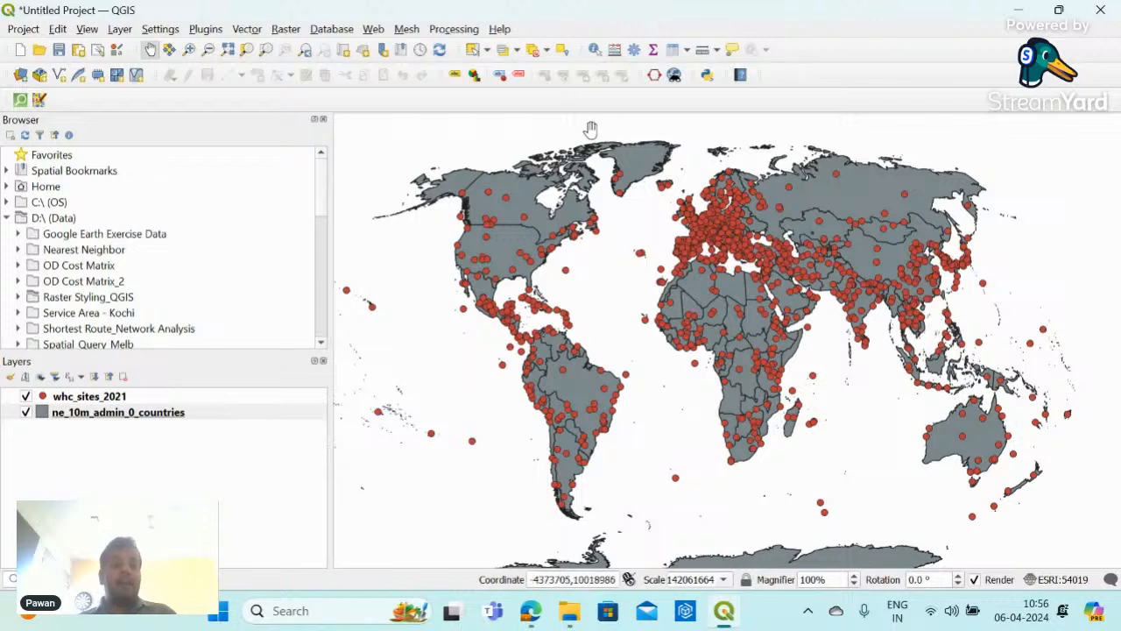
click(487, 50)
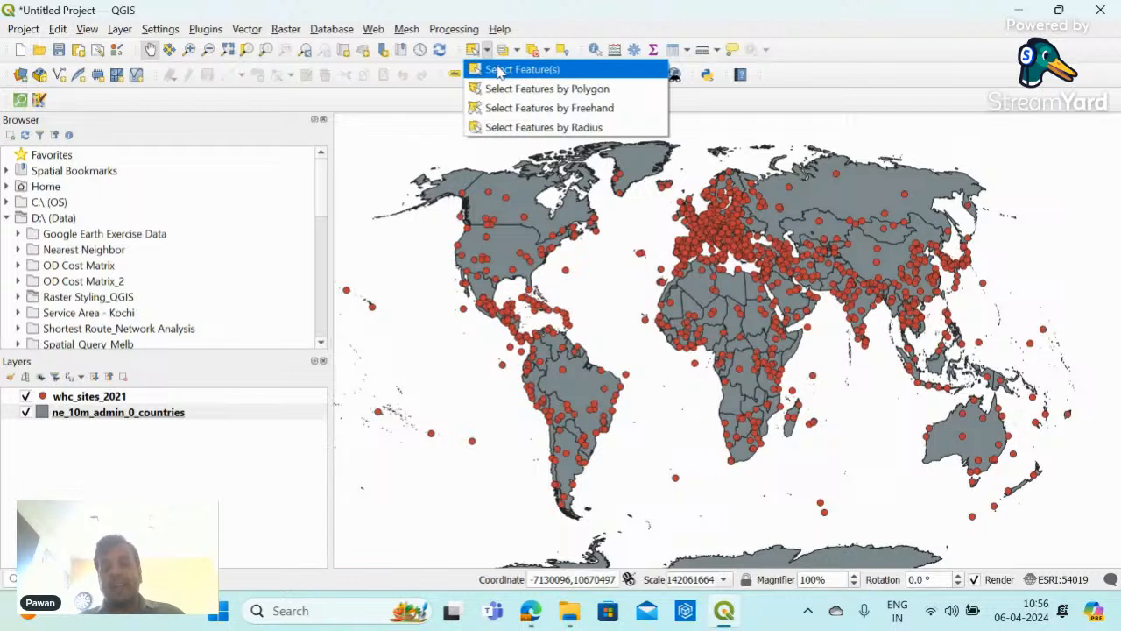
click(500, 70)
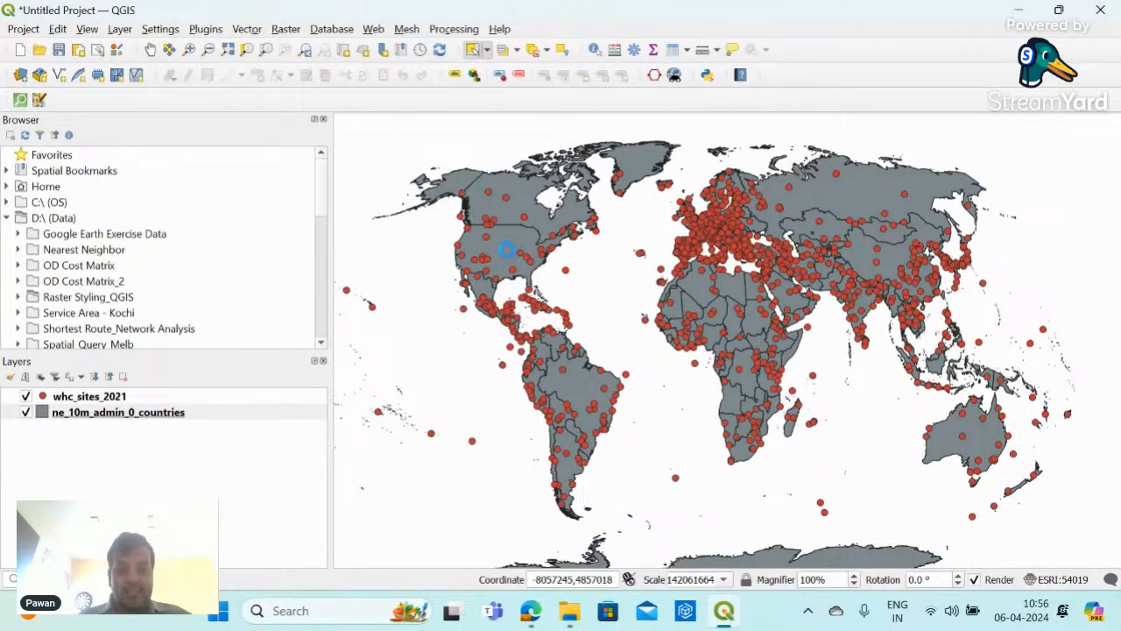
click(507, 250)
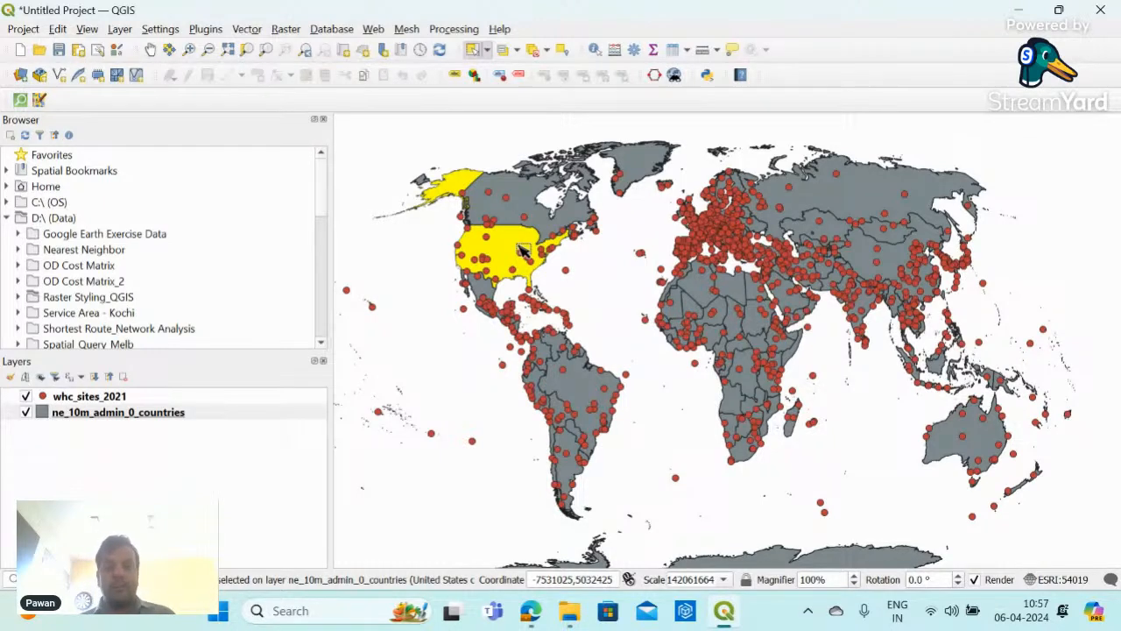
- Open the Processing Toolbox and search it for Extract
click(453, 29)
click(466, 48)
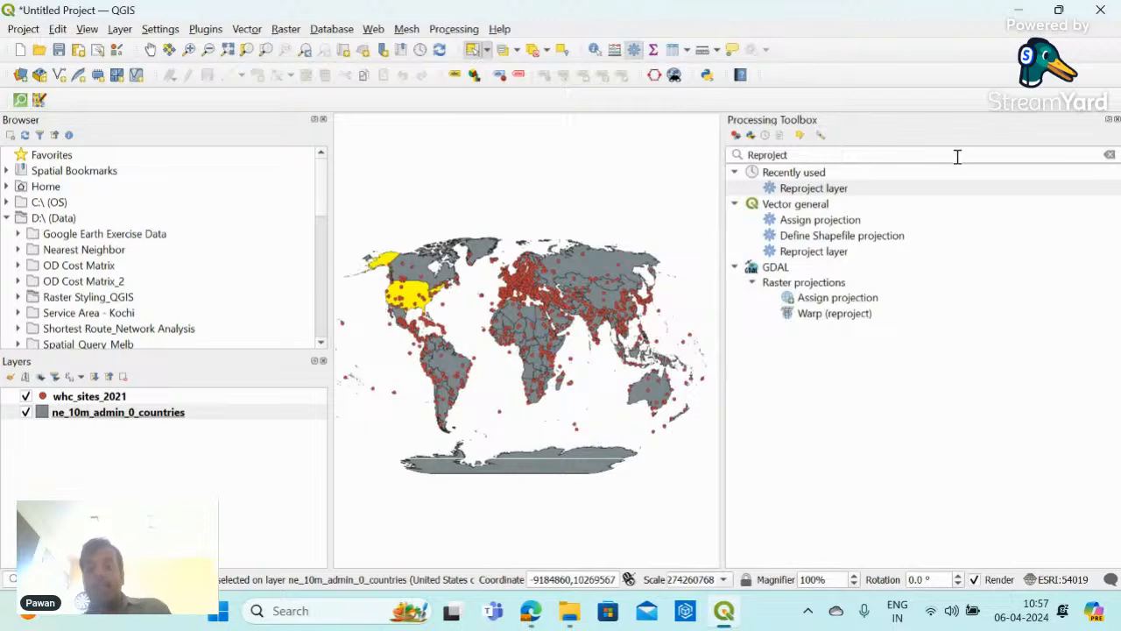
click(883, 152)
double_click(882, 152)
key(BackSpace)
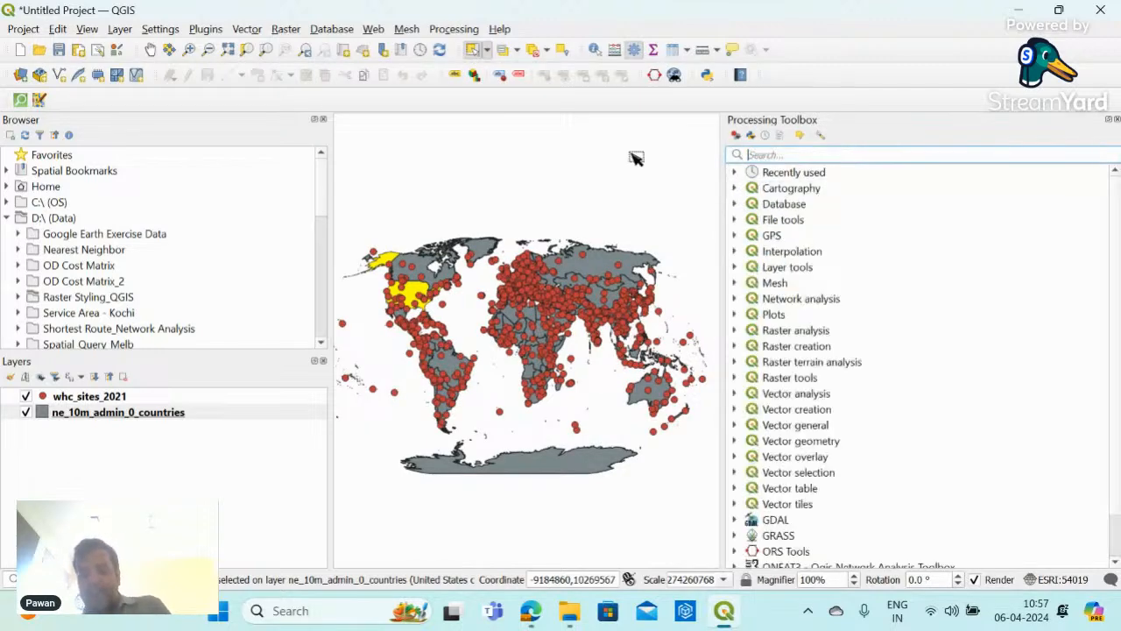
text(Extr)
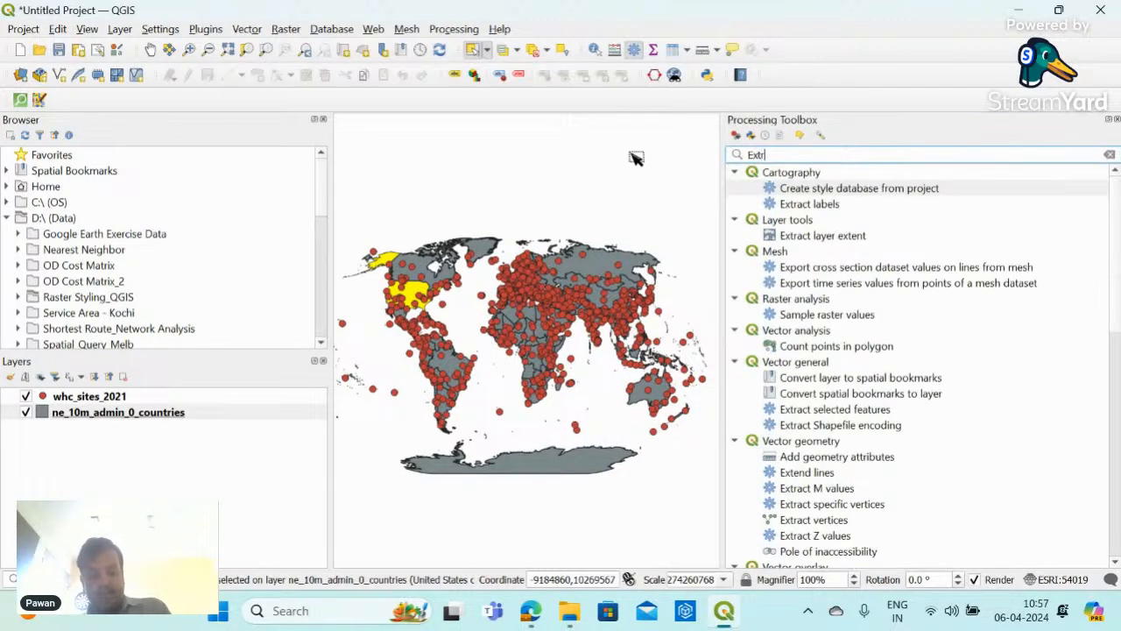
text(act)
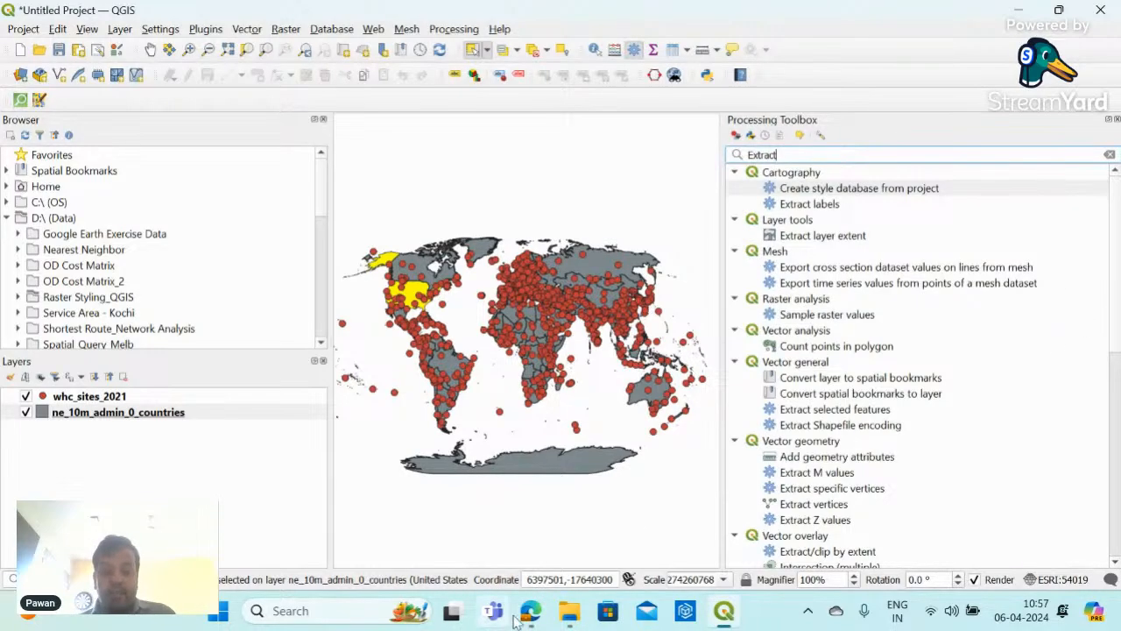
- Check the extraction step in the Edge browser tutorial, return to QGIS and open the Extract by location tool
mouse_move(525, 613)
click(438, 517)
scroll(574, 422, down, 5)
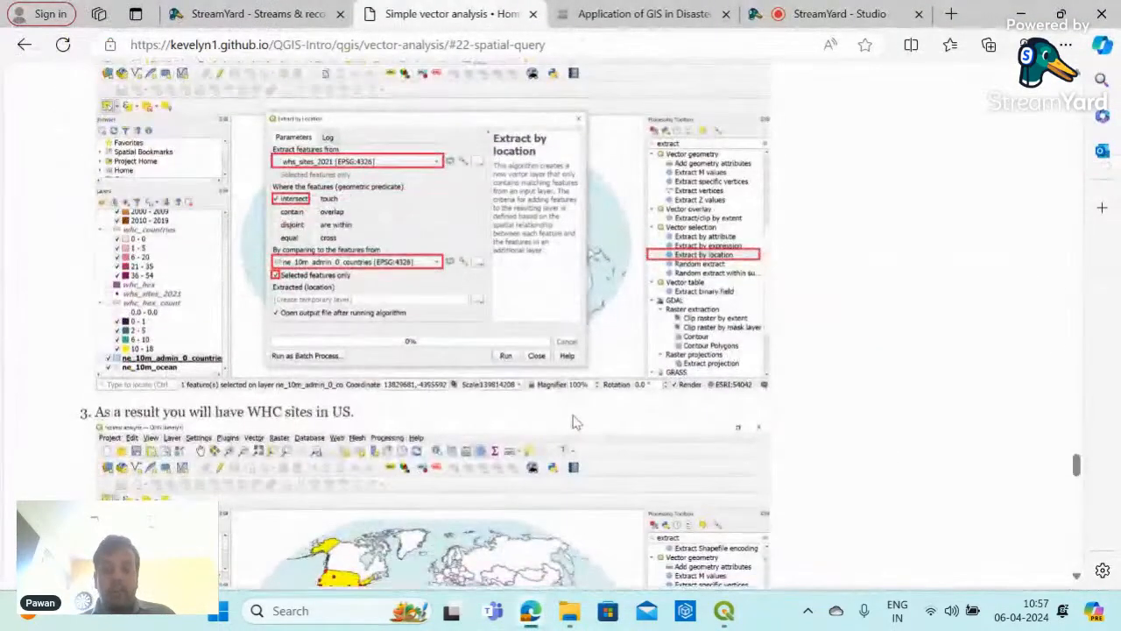
click(724, 610)
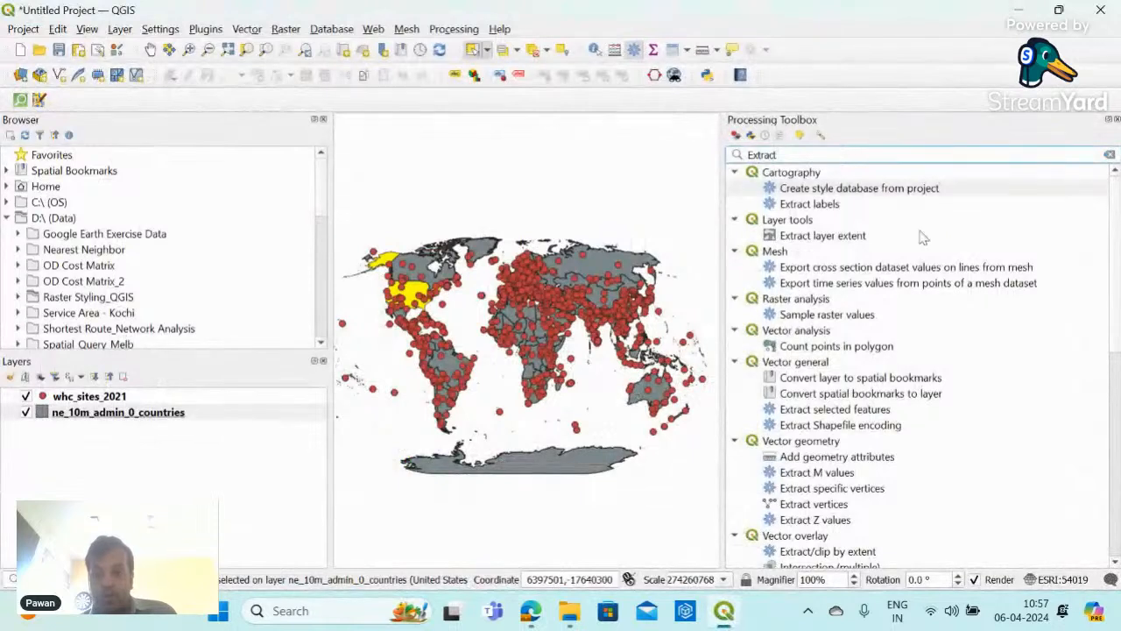
text(by)
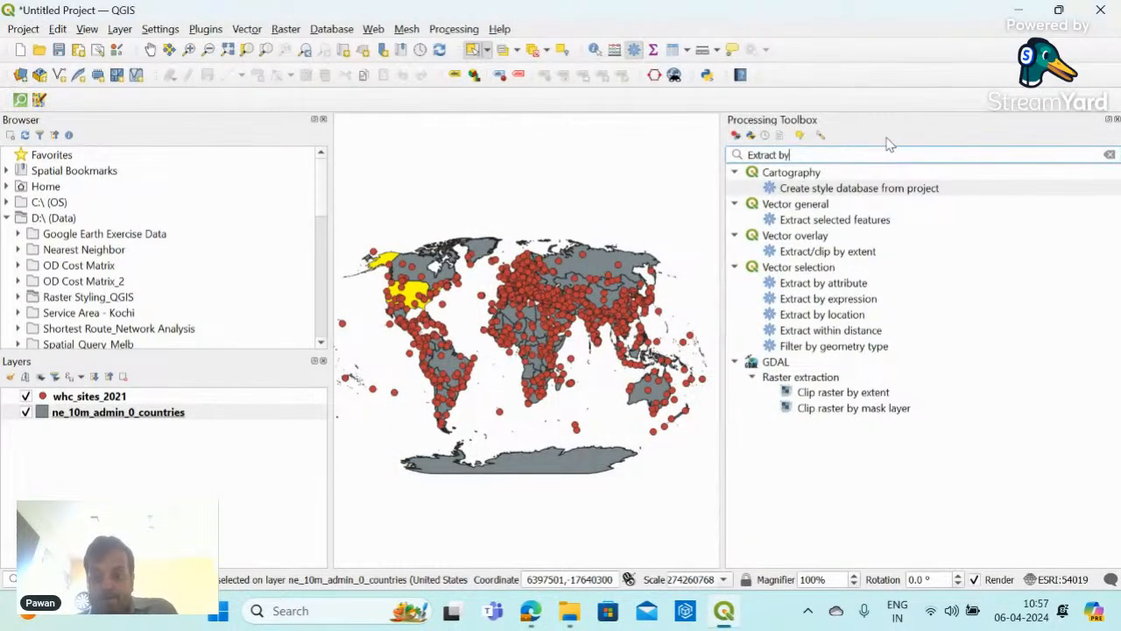
click(798, 317)
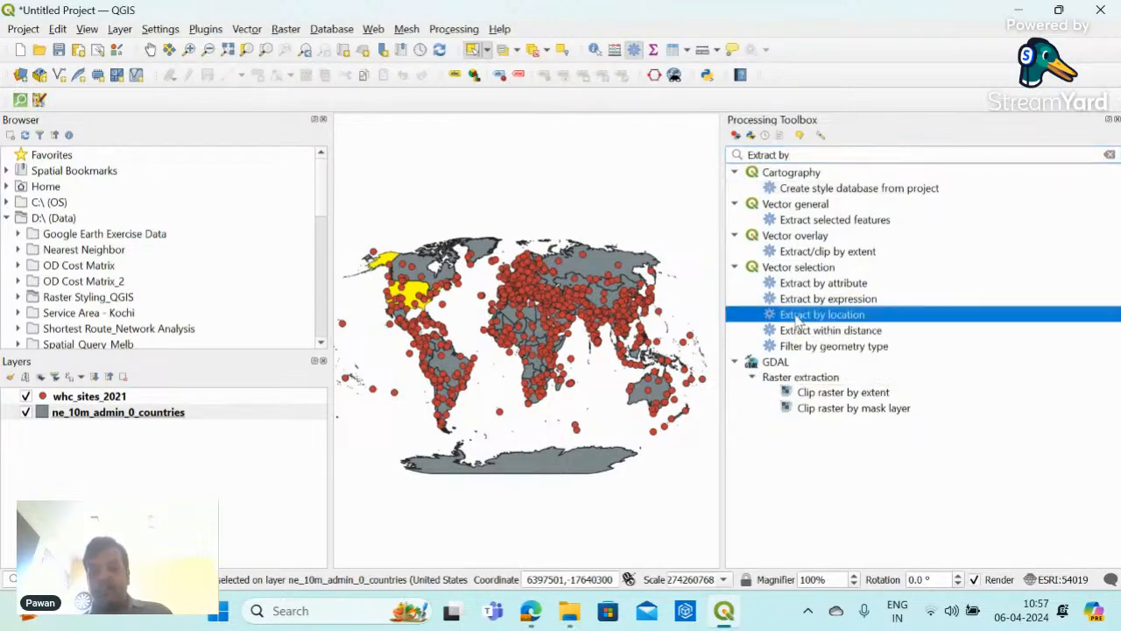
double_click(797, 321)
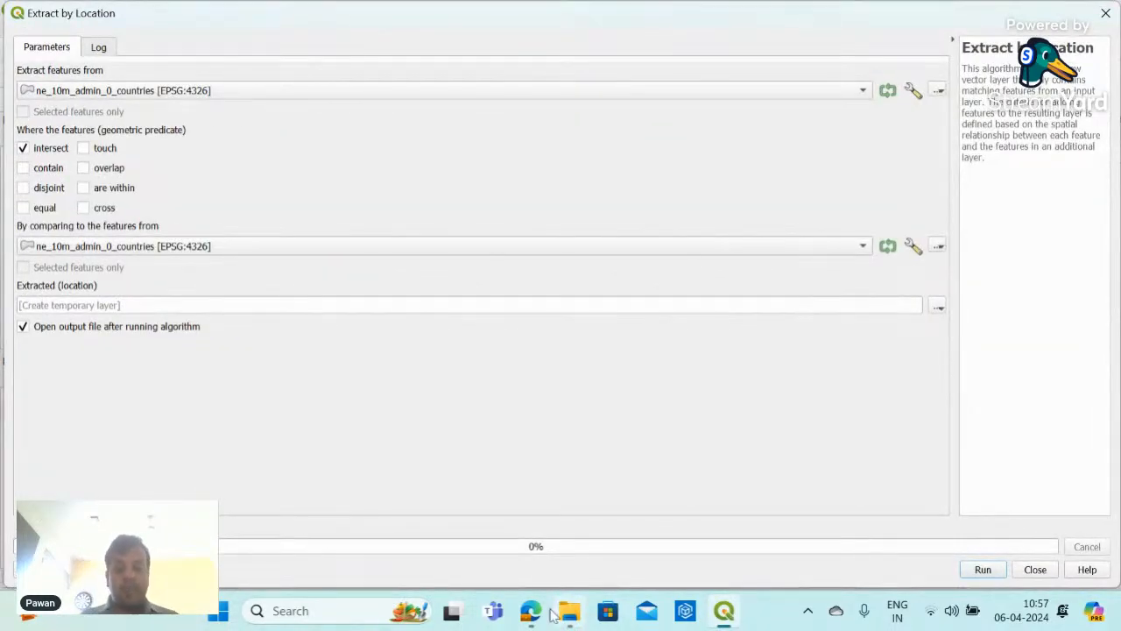
- Review the Extract by Location parameters shown in the Edge browser tutorial and return to the QGIS dialog
mouse_move(529, 608)
click(455, 499)
scroll(600, 478, down, 5)
scroll(621, 447, up, 5)
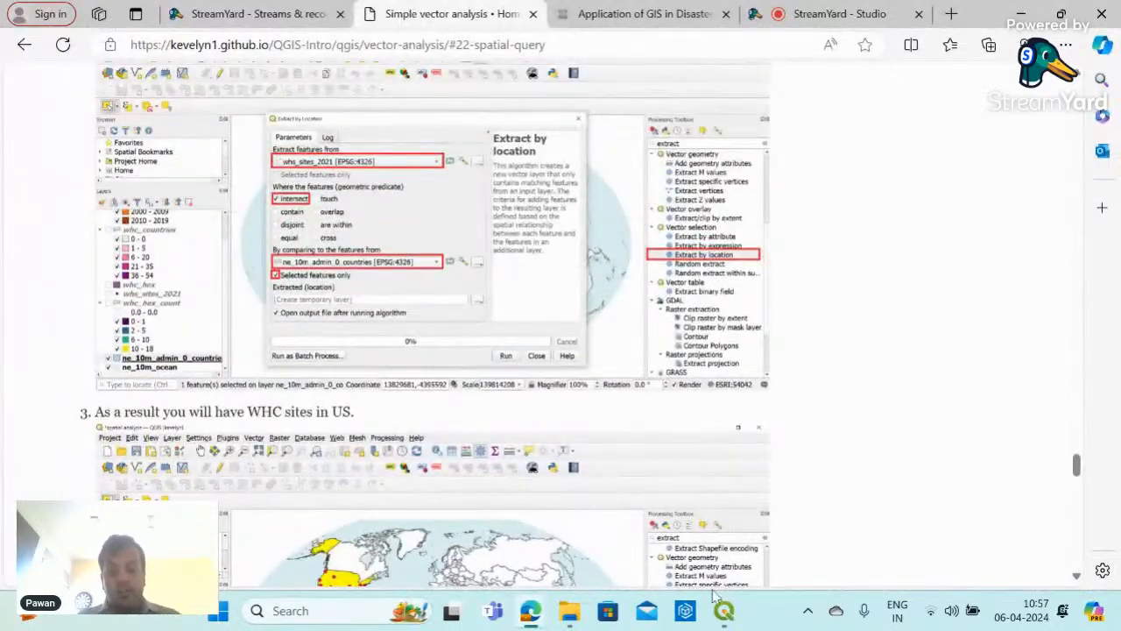
click(723, 611)
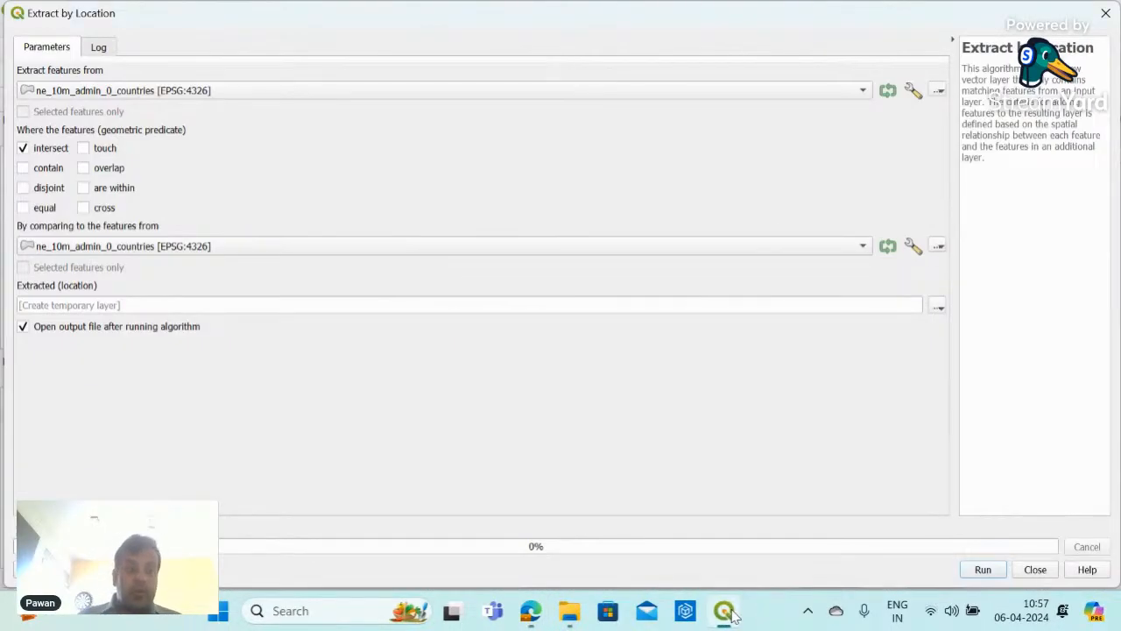
click(725, 612)
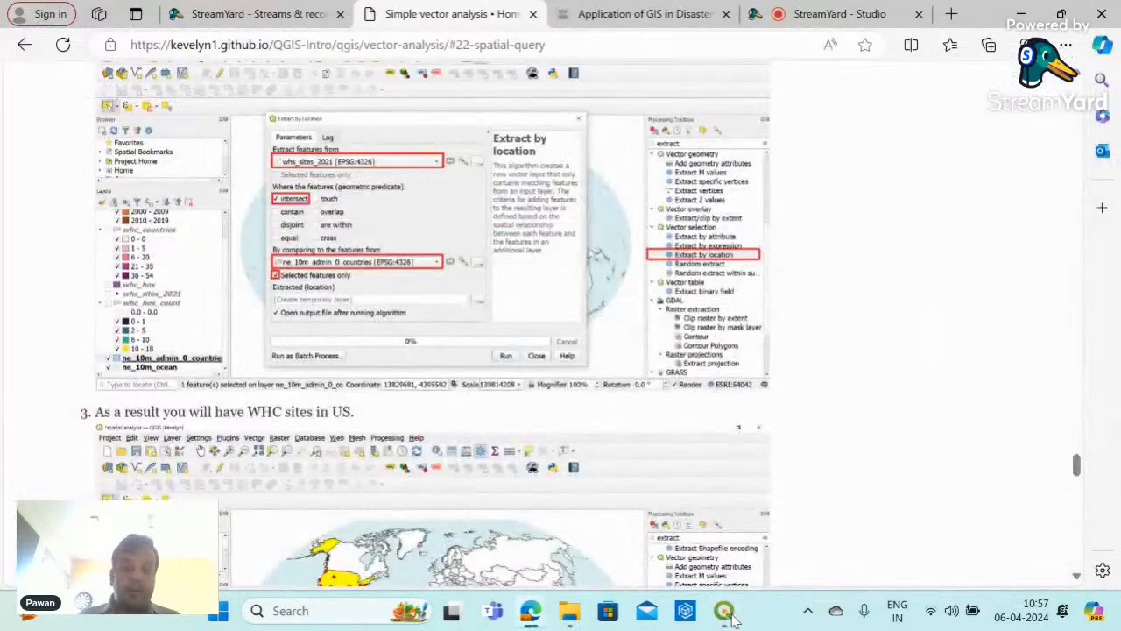
click(732, 616)
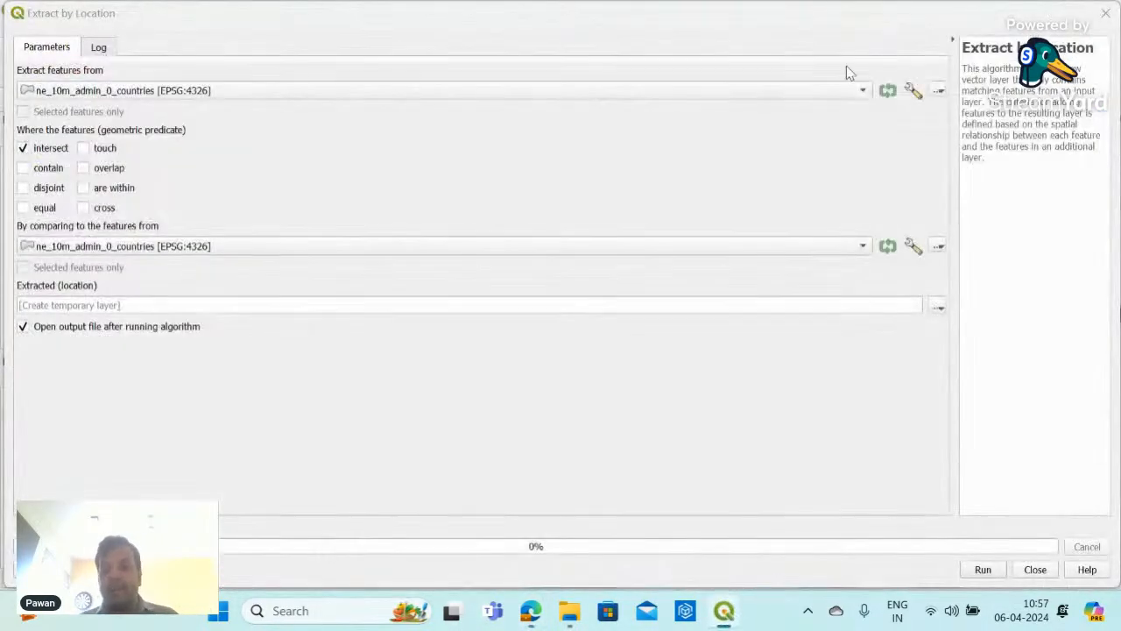
- Set whc_sites_2021 as the layer to extract features from and switch to the Edge browser tutorial
click(867, 90)
click(481, 106)
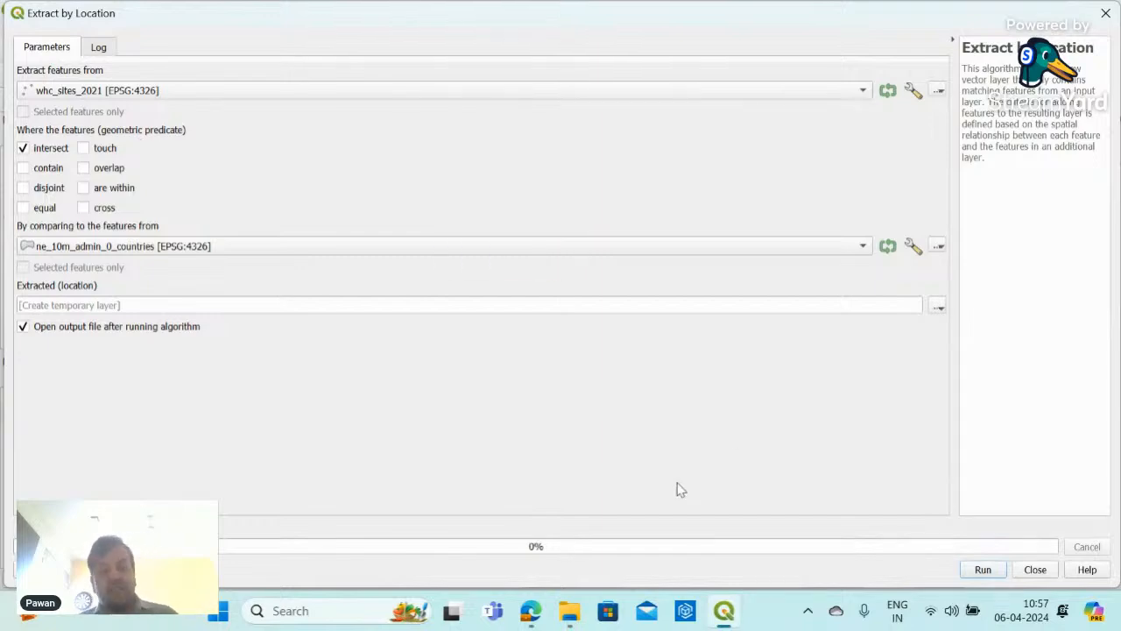
click(726, 611)
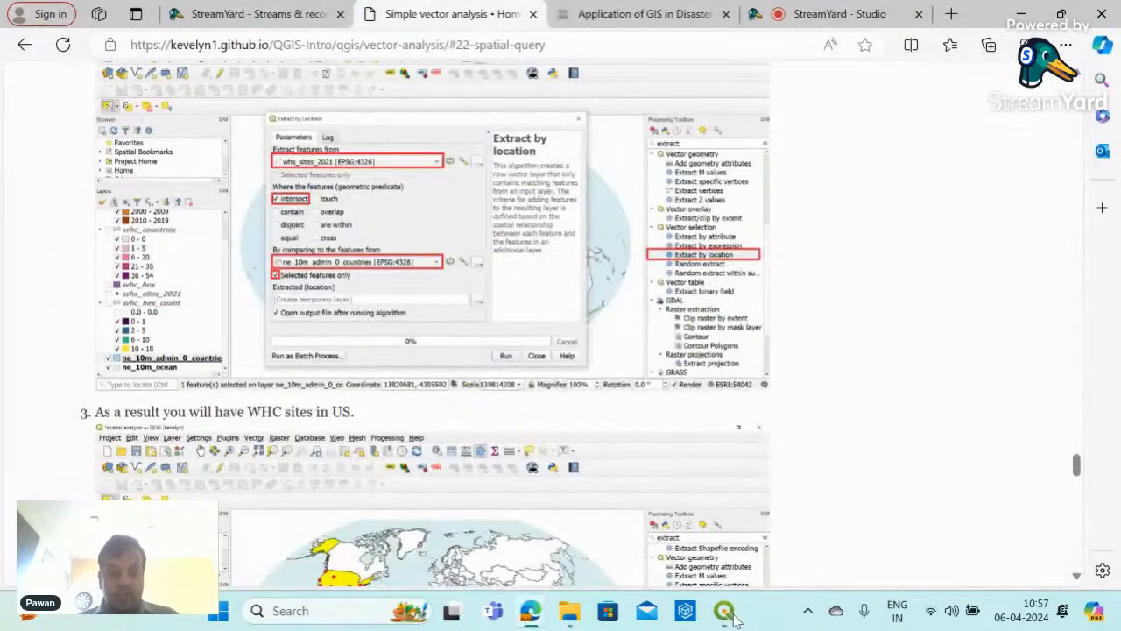
- Return to QGIS and compare against ne_10m_admin_0_countries, restricted to its selected features only
click(727, 613)
click(432, 245)
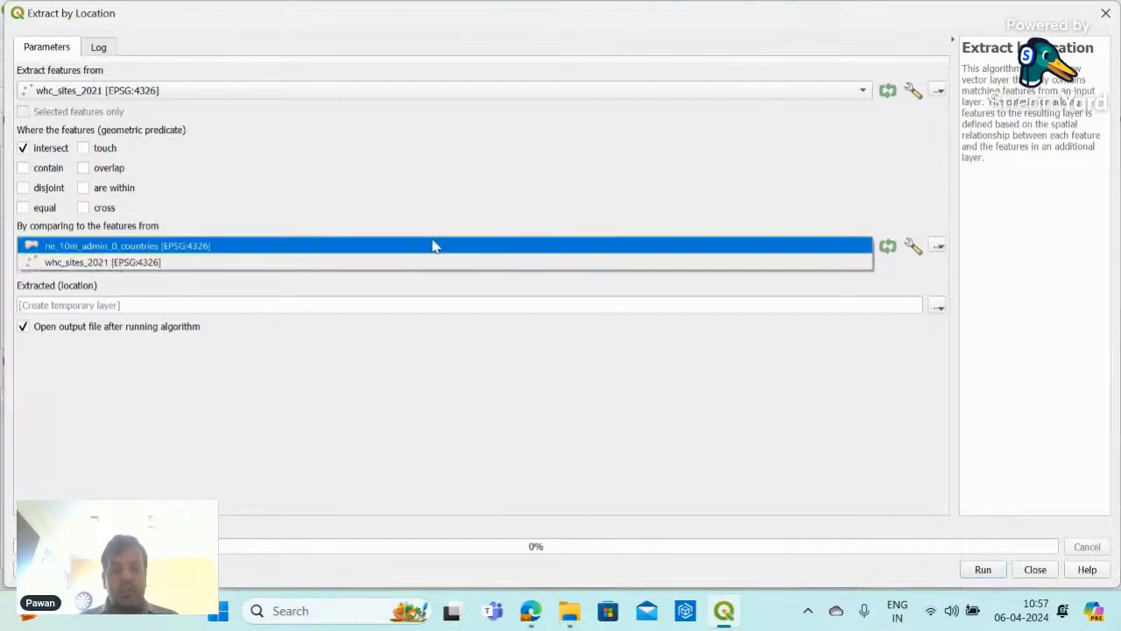
click(215, 245)
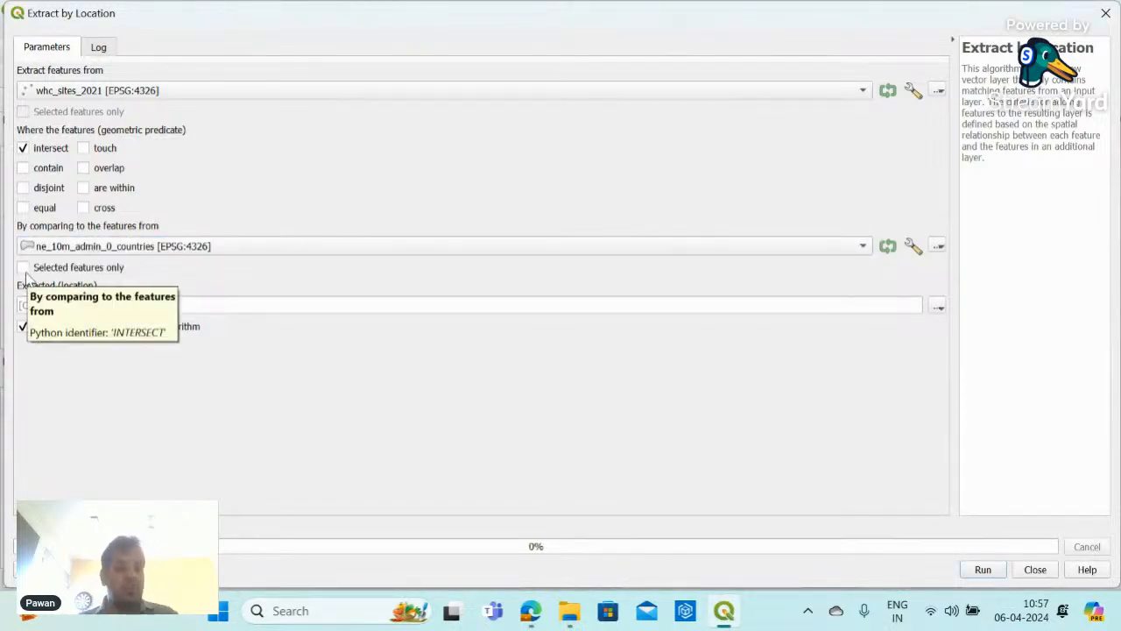
click(23, 267)
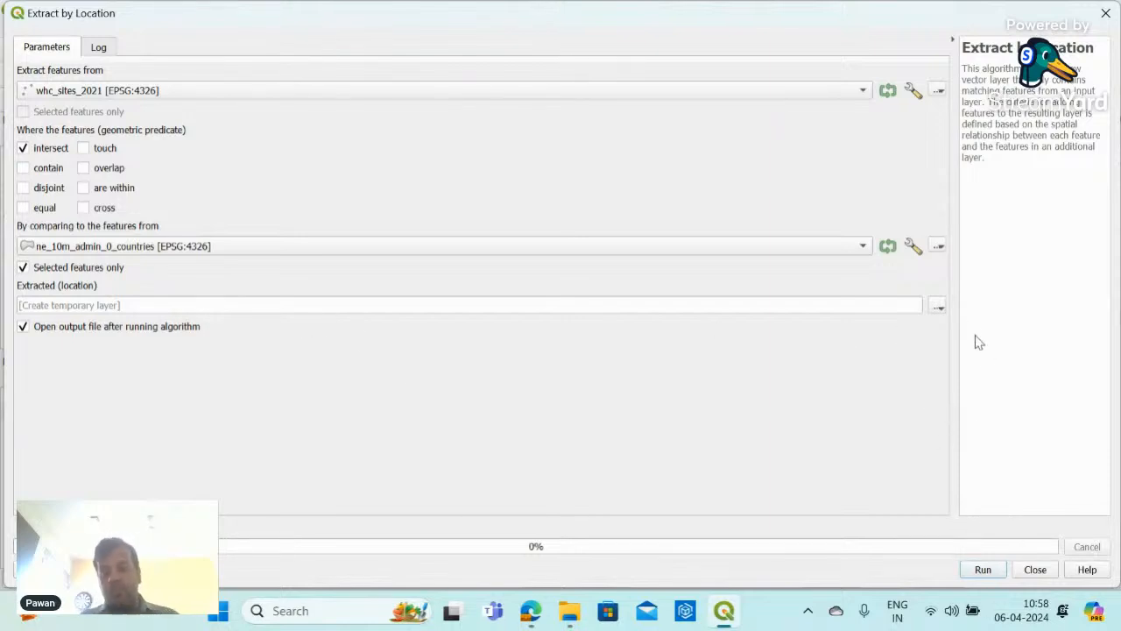
- Set the extraction output to a GeoPackage named WHC.gpkg in the Vector Spatial Analysis folder on drive D
click(937, 309)
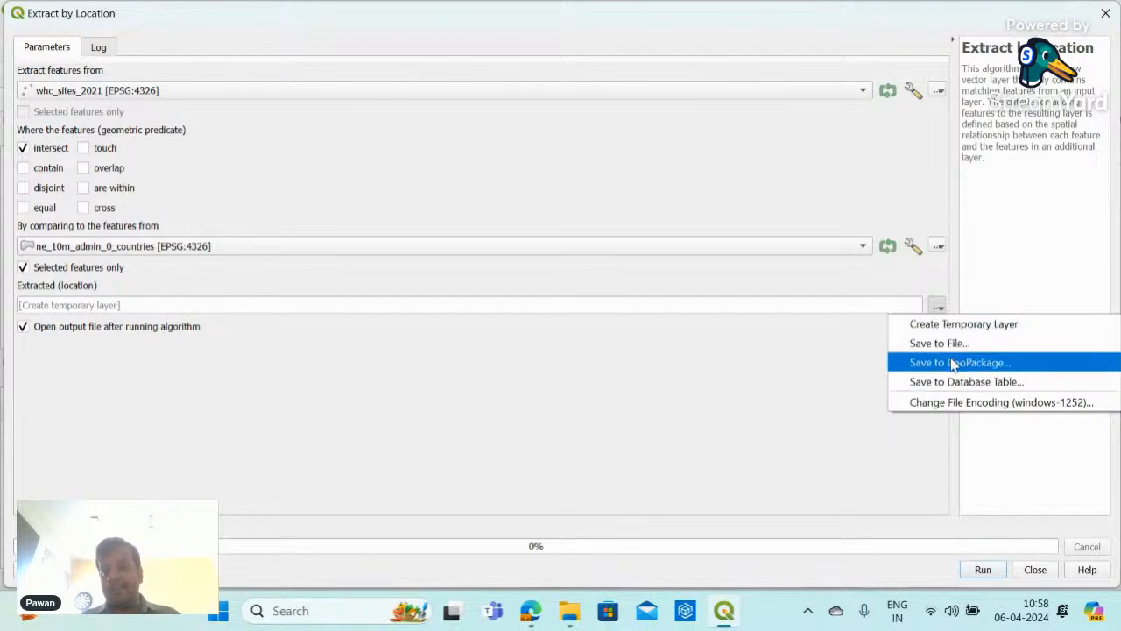
click(953, 362)
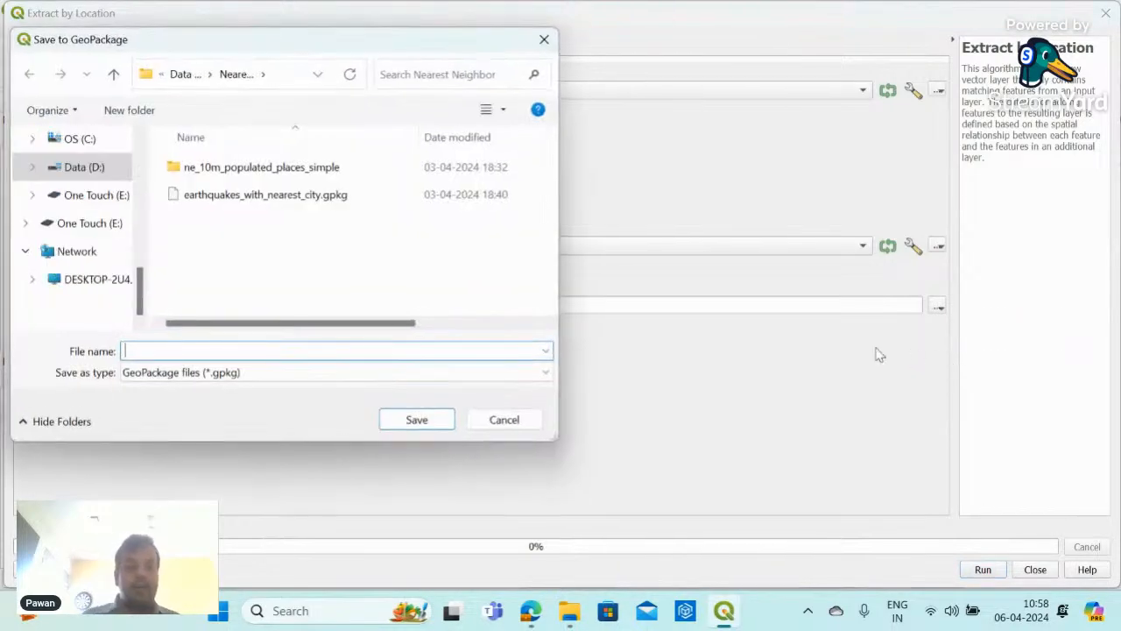
click(113, 75)
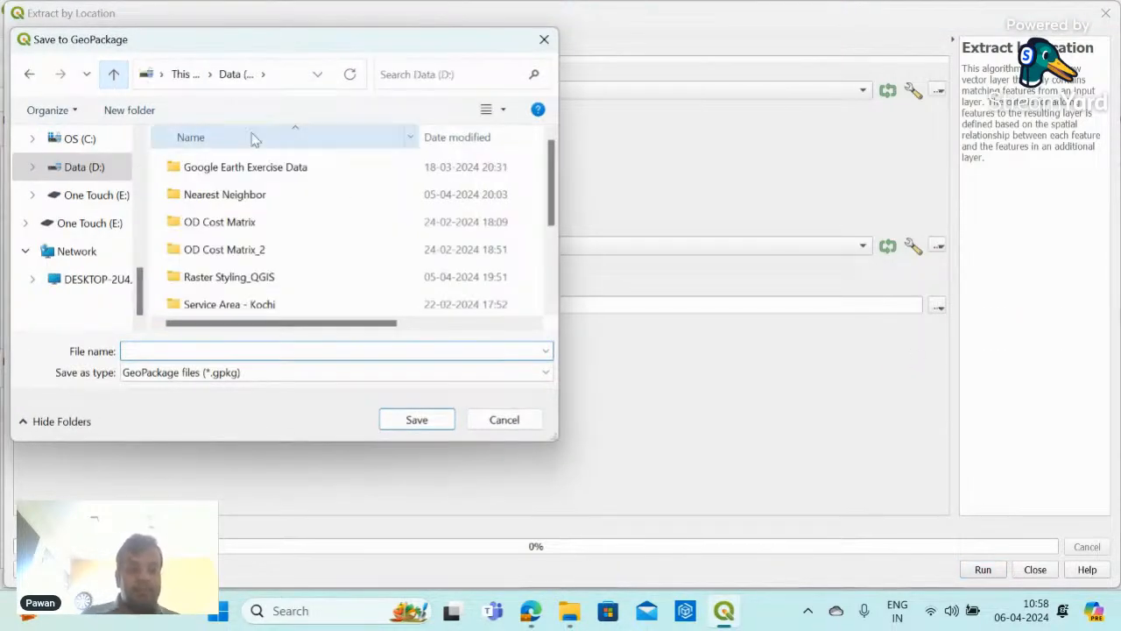
scroll(315, 262, down, 2)
click(312, 278)
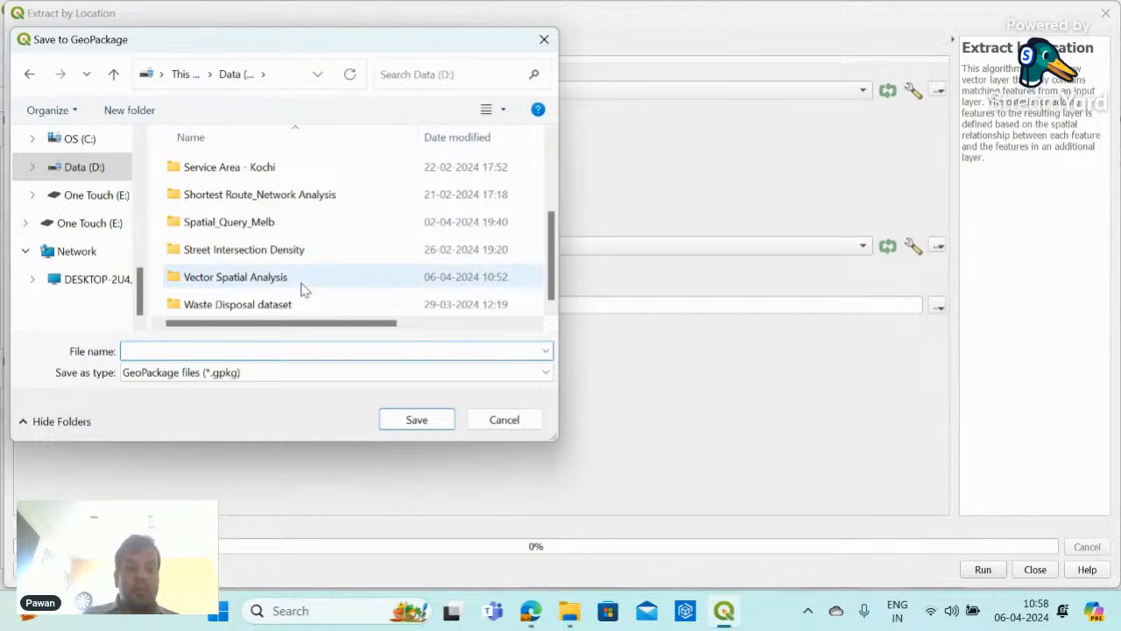
double_click(303, 286)
click(226, 352)
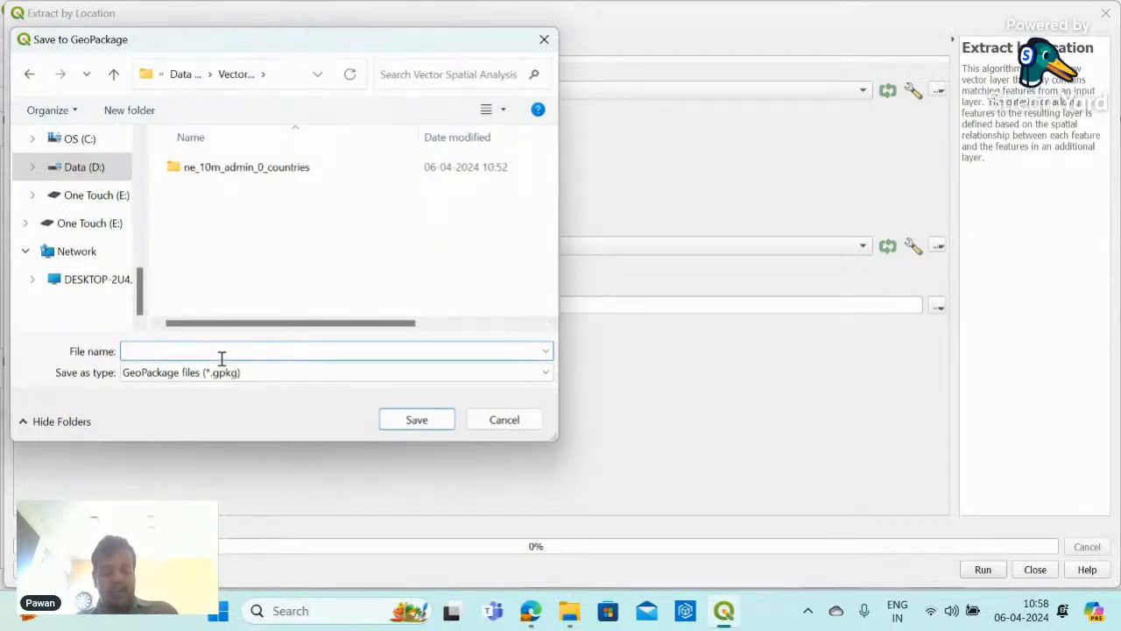
text(W)
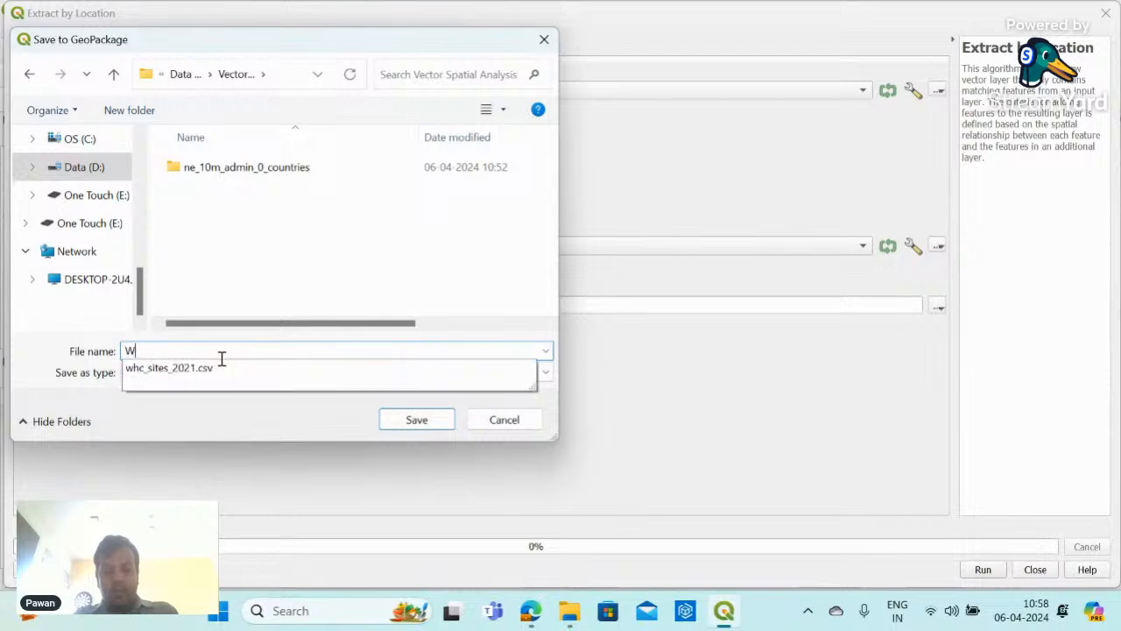
text(HC.)
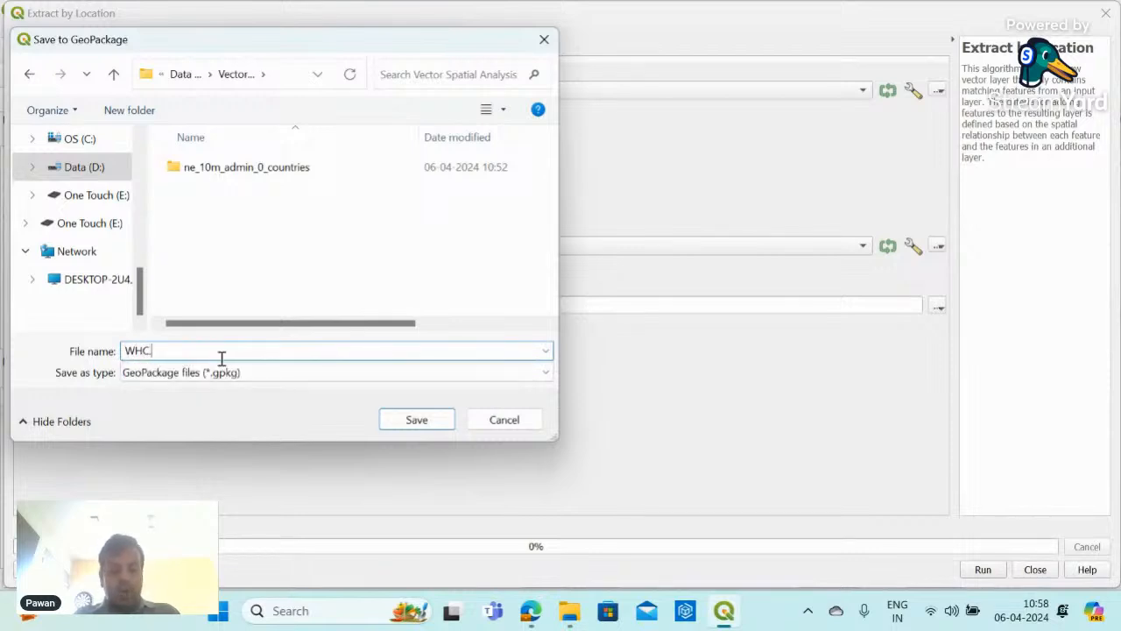
text(gpkg)
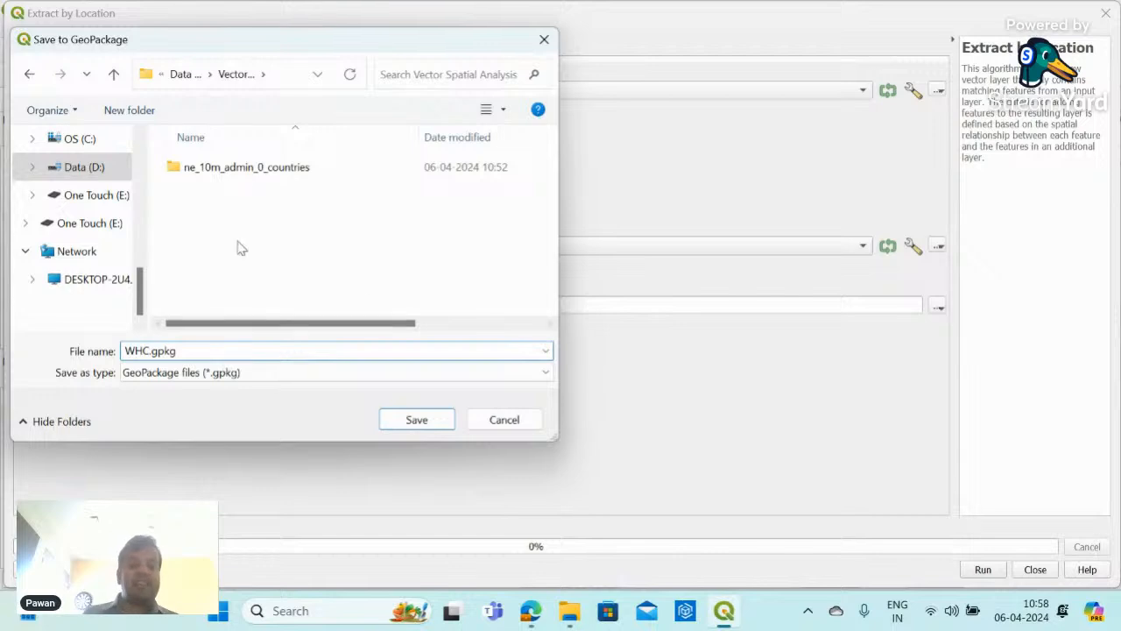
click(401, 427)
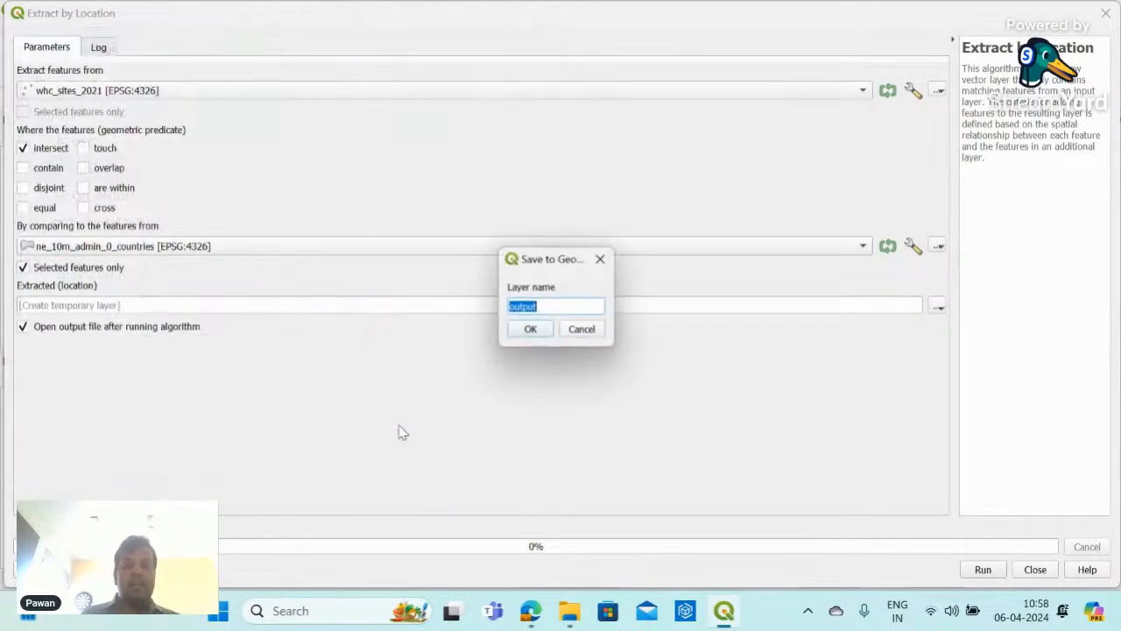
- Name the output layer World Heritage_US, run Extract by Location and close its dialog
key(BackSpace)
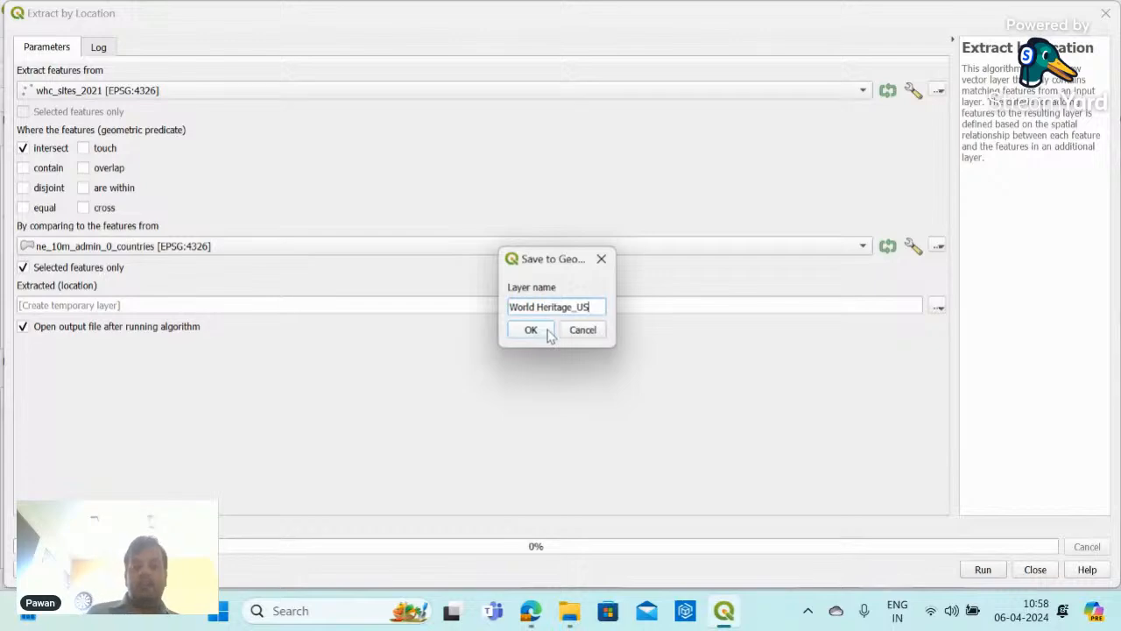
click(519, 329)
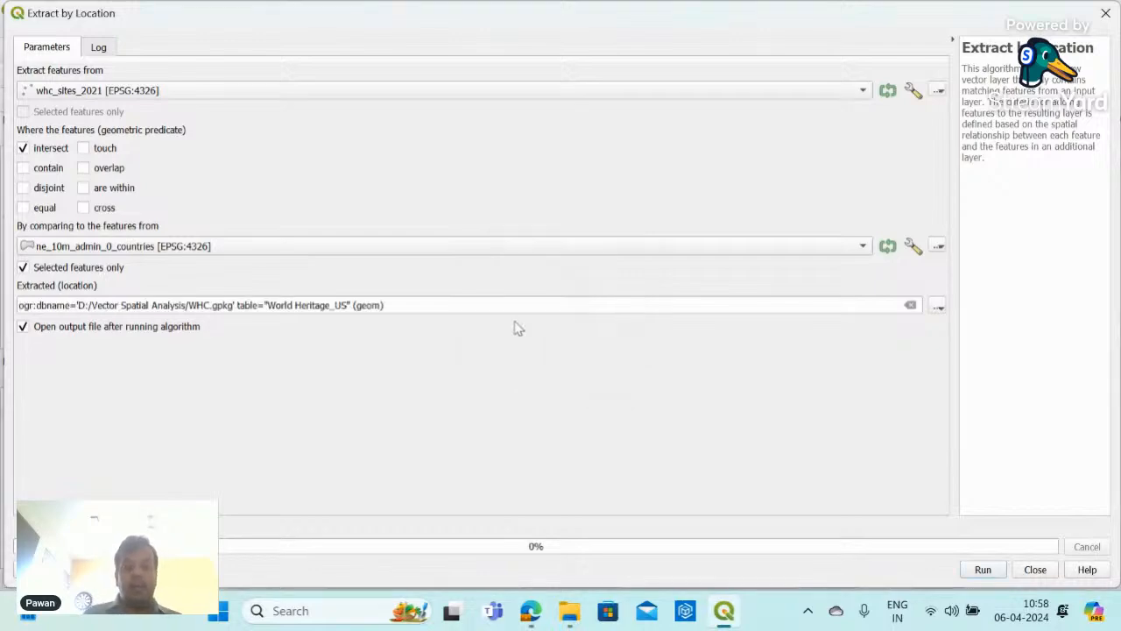
click(983, 569)
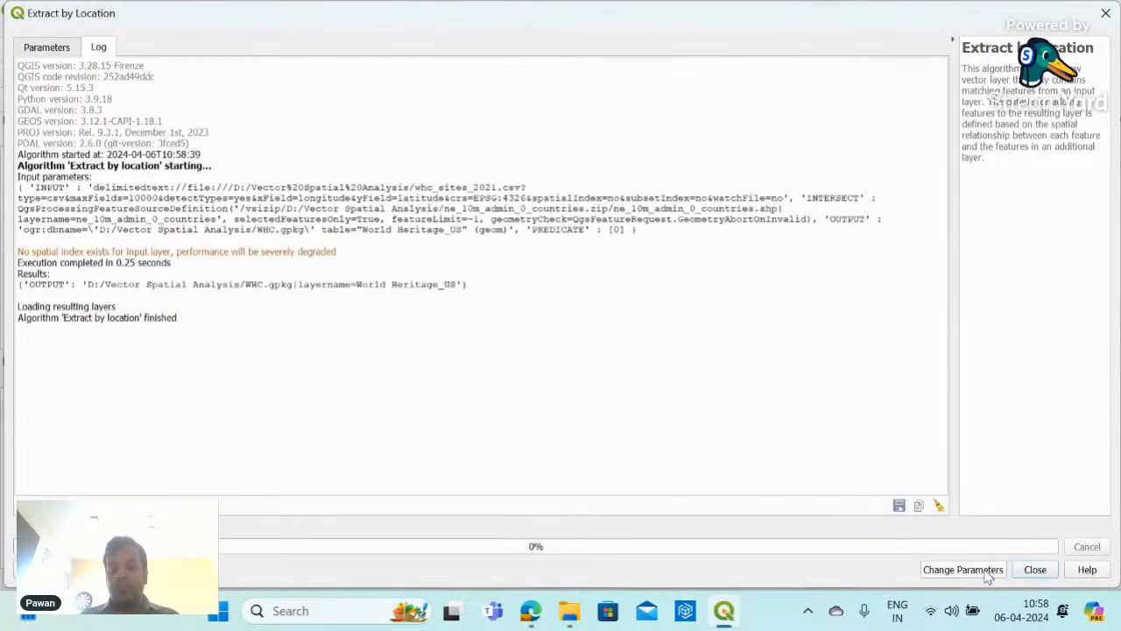
click(1106, 13)
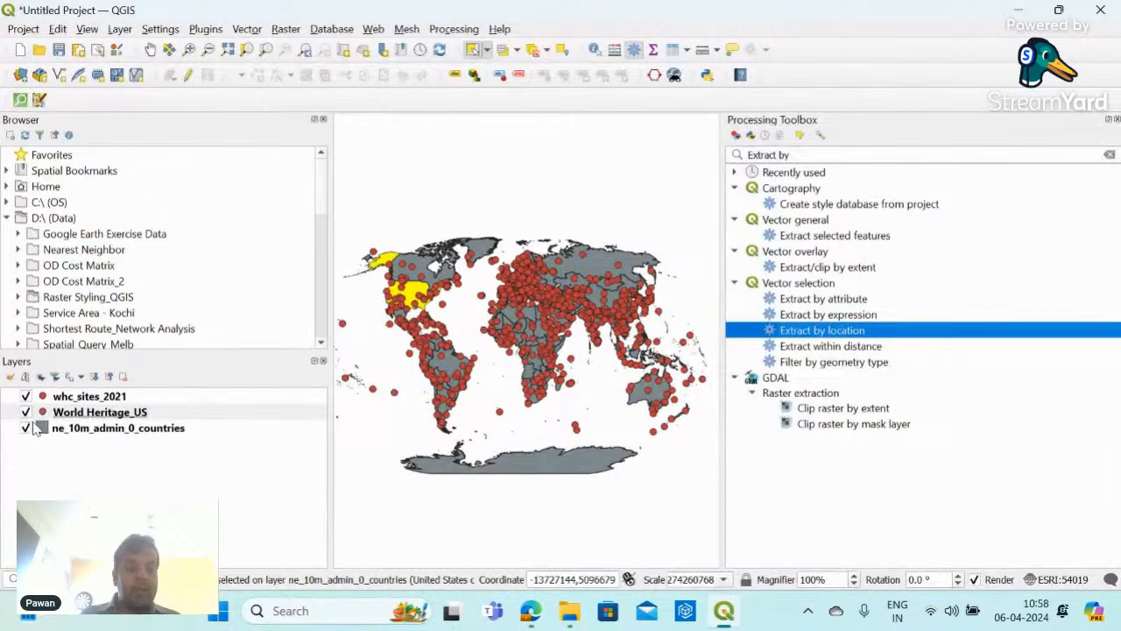
- Hide the whc_sites_2021 layer and examine the extracted World Heritage_US points over the United States
click(27, 396)
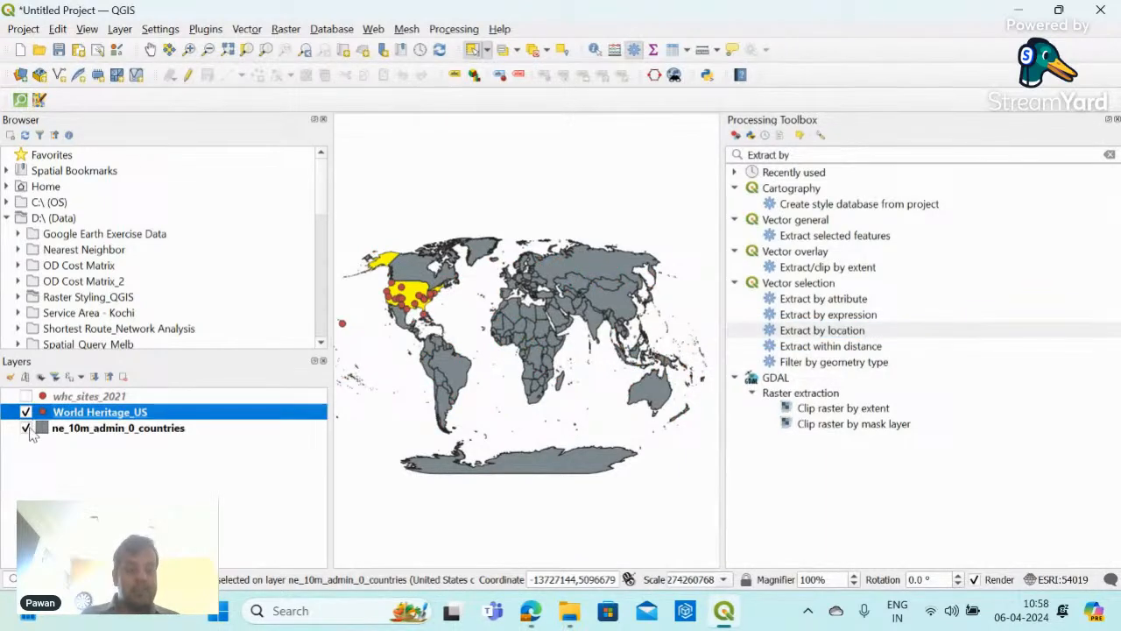
click(26, 429)
click(26, 428)
scroll(418, 291, up, 1)
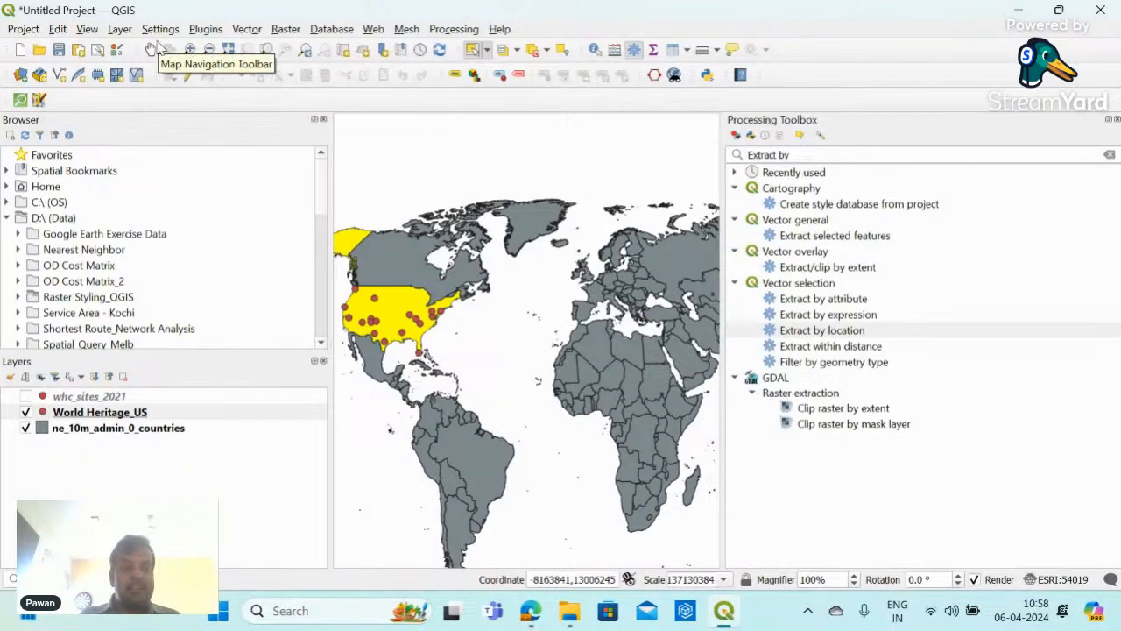
click(151, 49)
drag(443, 201, 557, 164)
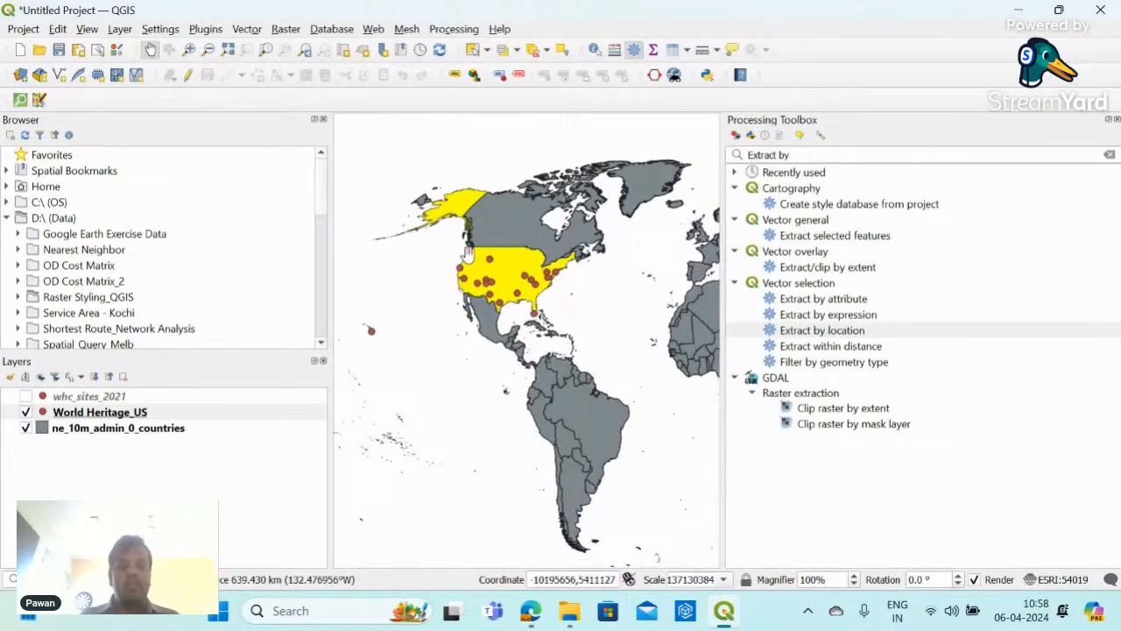
scroll(467, 254, up, 1)
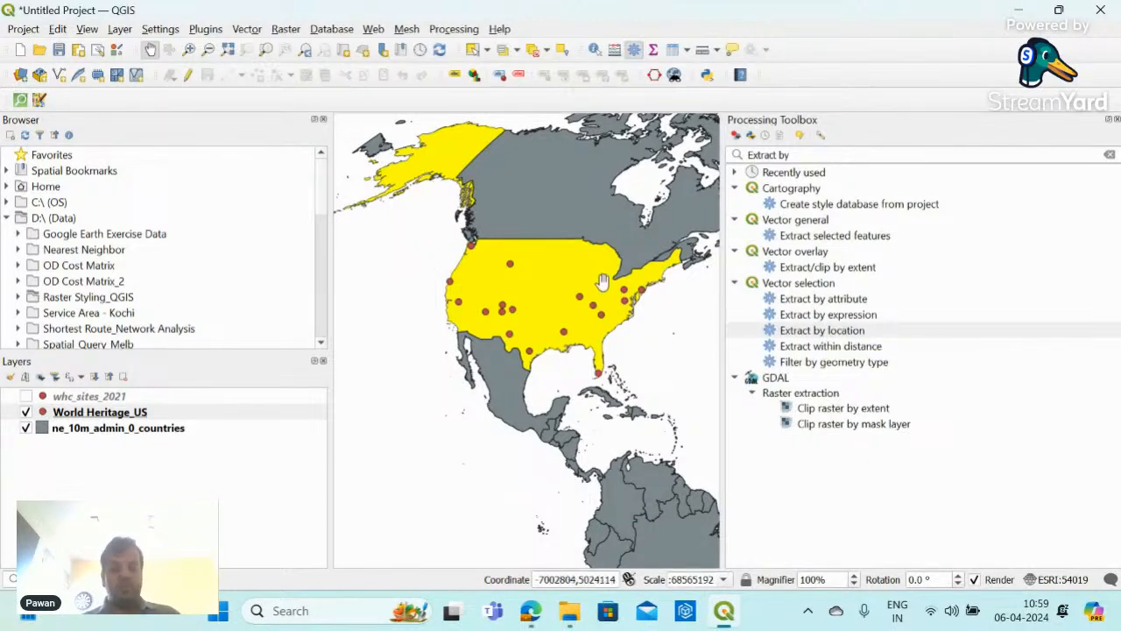
drag(602, 281, 549, 282)
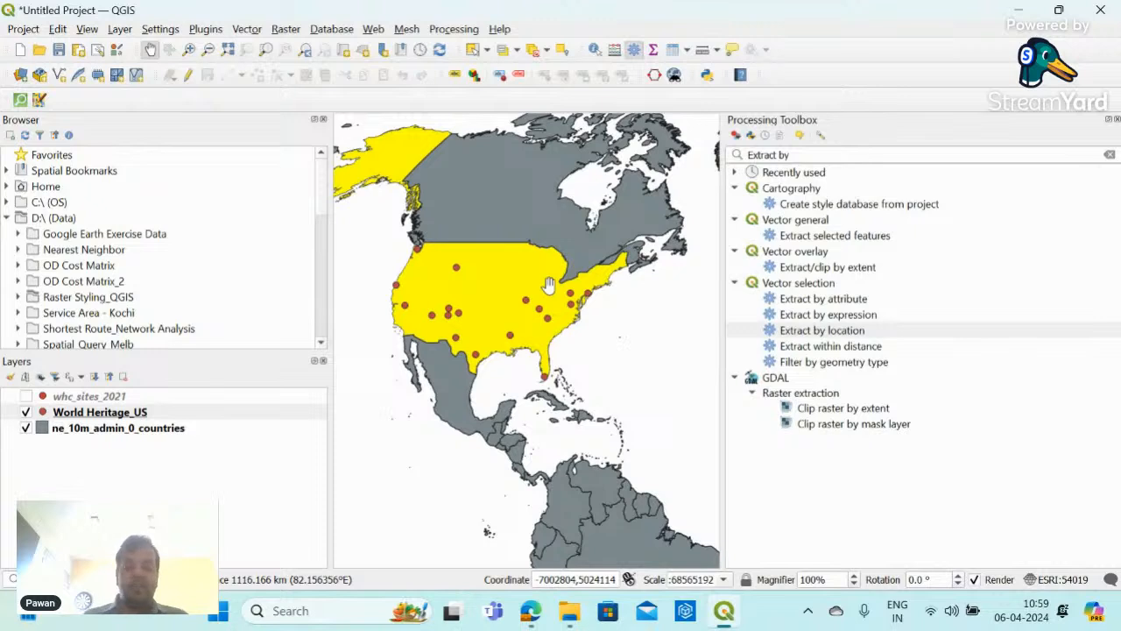
- Close the Processing Toolbox and frame North America in the enlarged map view
click(1116, 120)
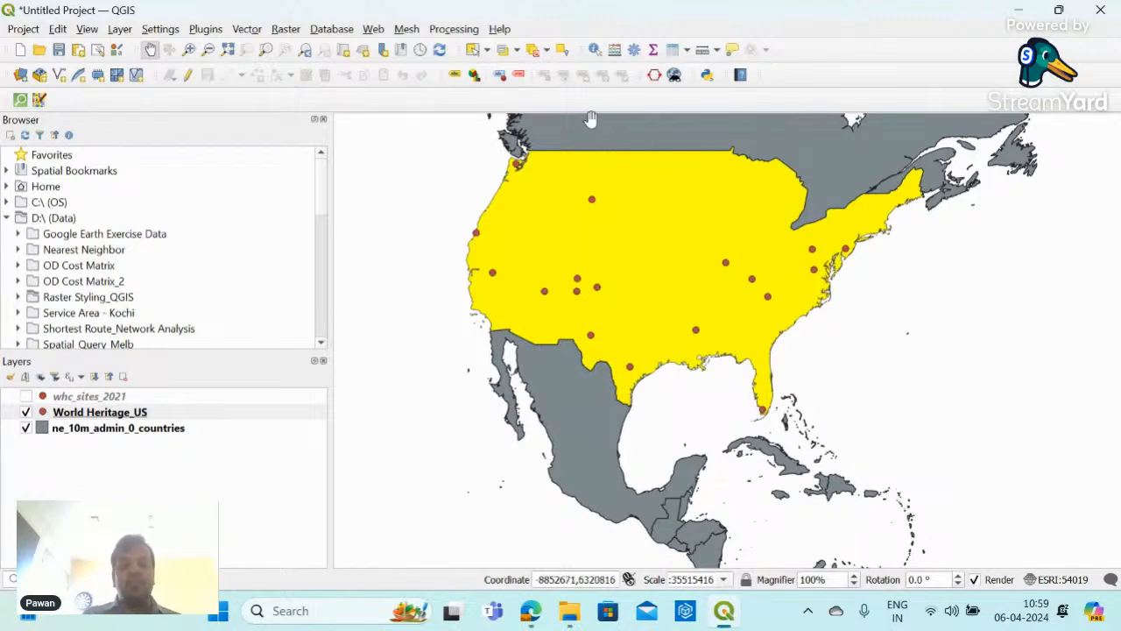
scroll(726, 260, down, 1)
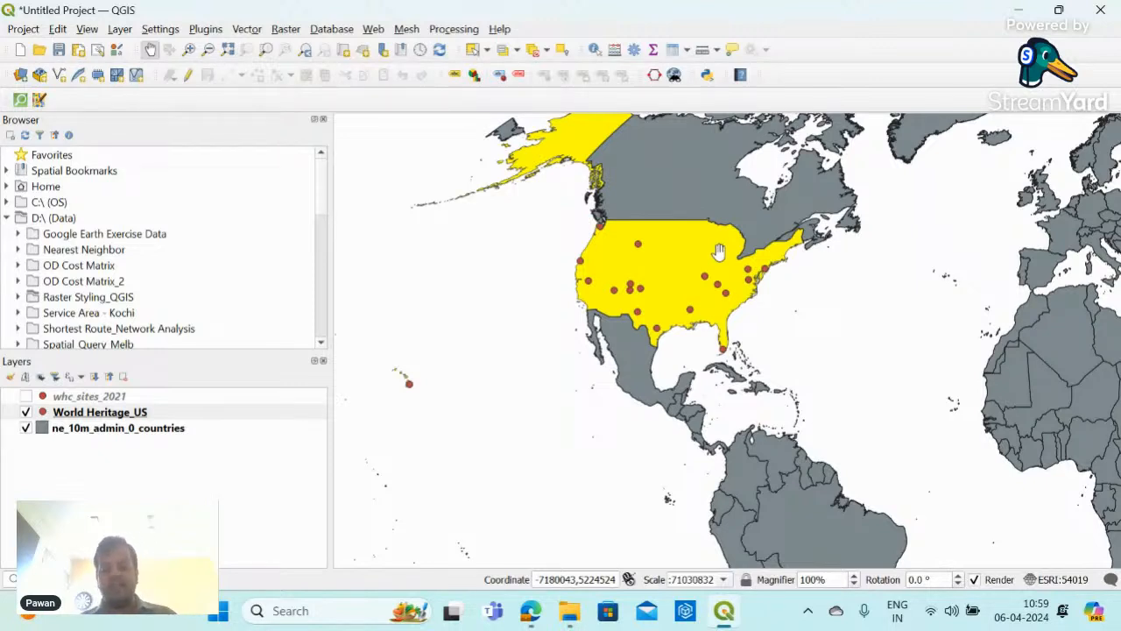
drag(718, 251, 668, 260)
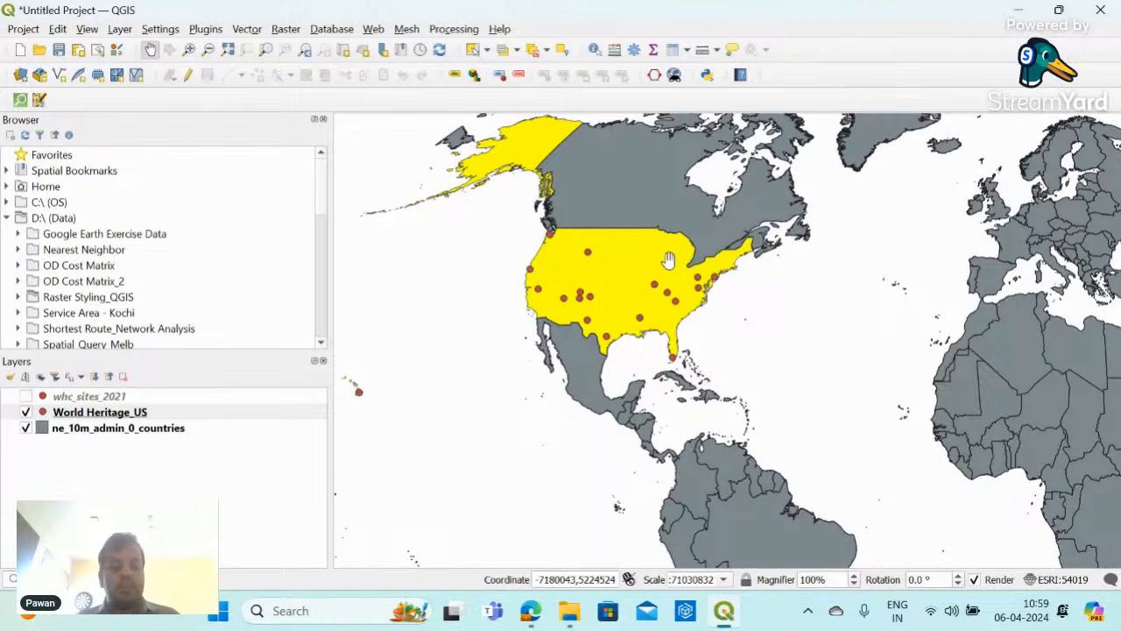
- Deselect the United States feature and view the World Heritage_US points against the unhighlighted world map
click(25, 412)
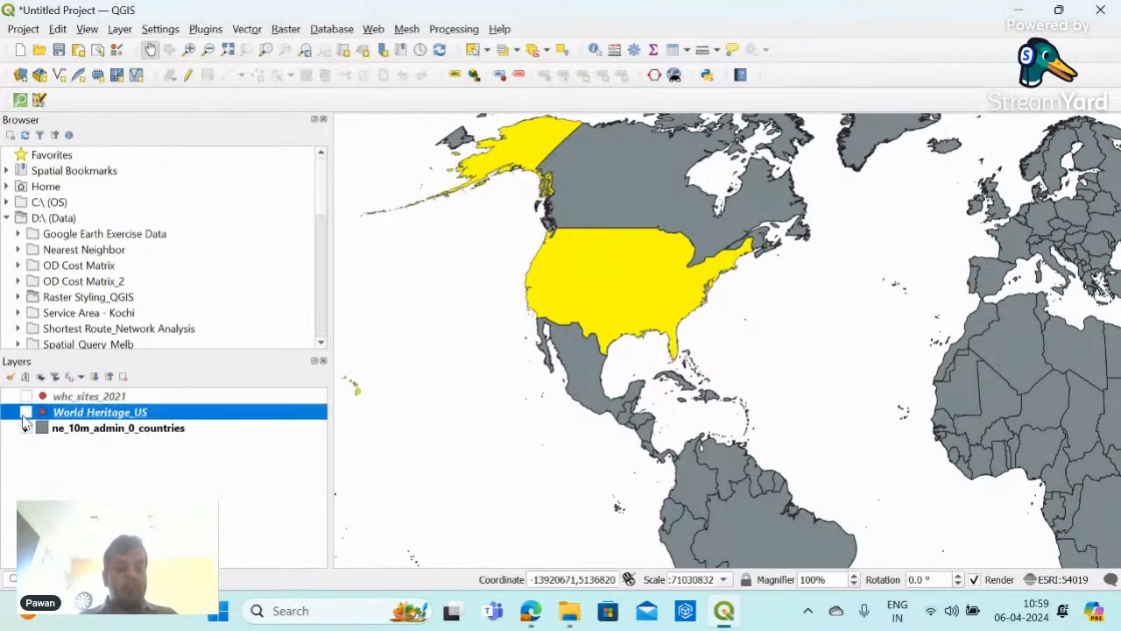
click(539, 54)
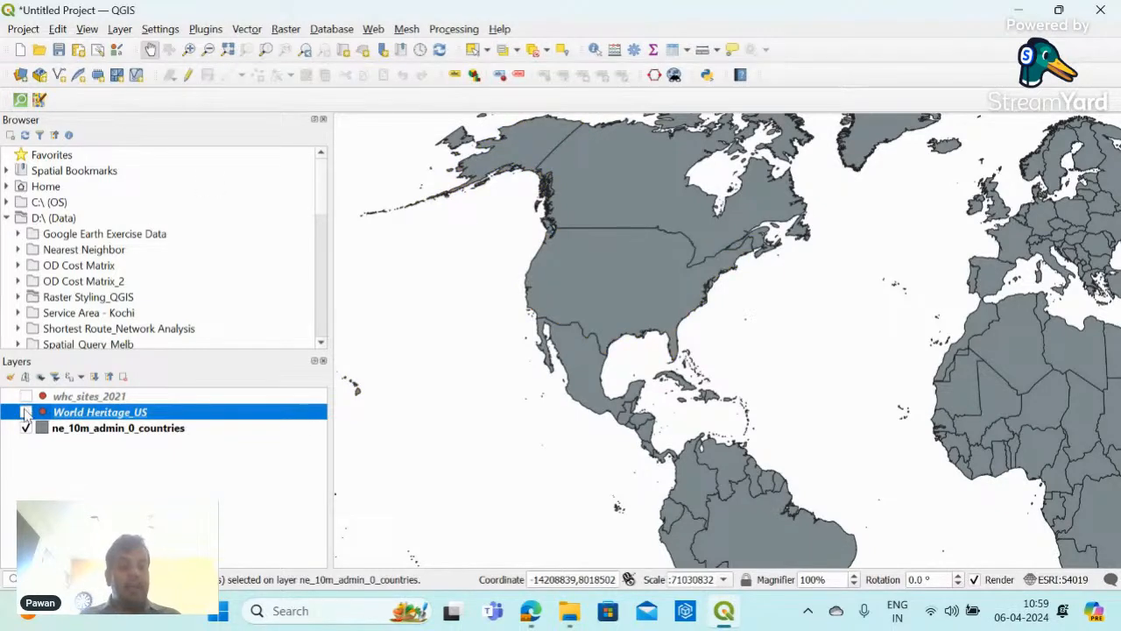
click(26, 414)
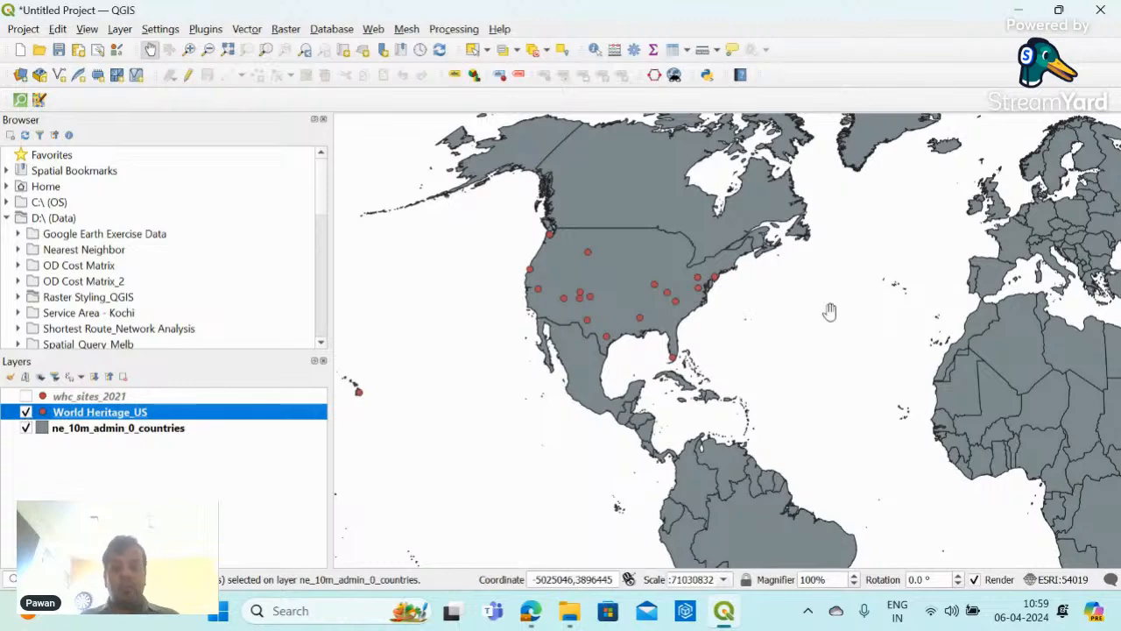
scroll(786, 264, down, 1)
drag(924, 262, 760, 273)
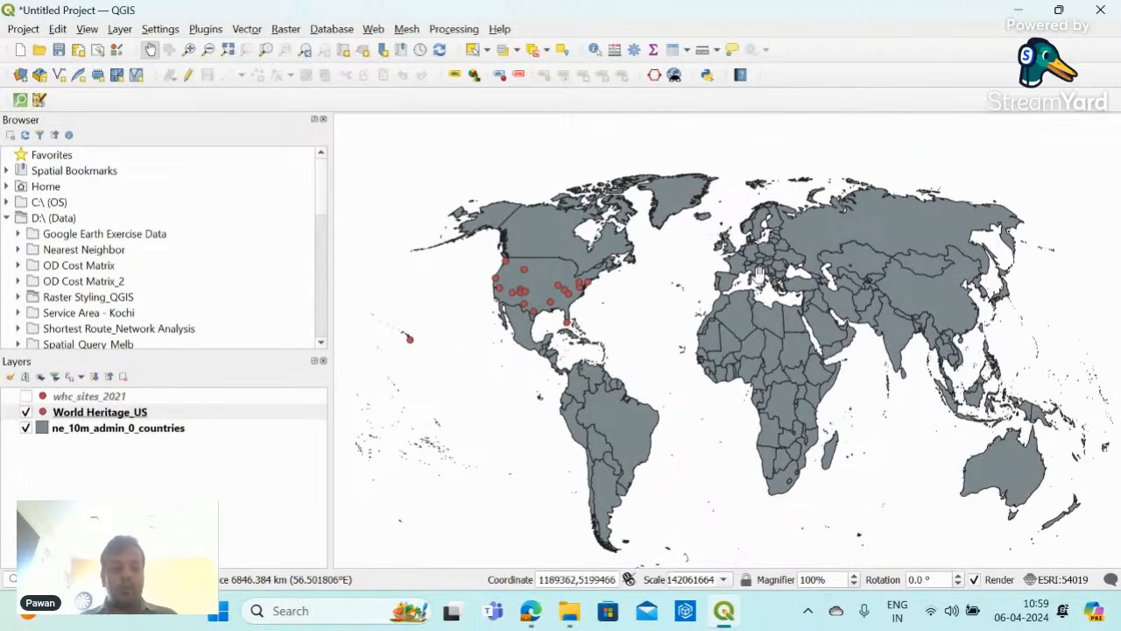
- Hide the World Heritage_US layer and show the whc_sites_2021 layer across the world map
click(25, 411)
click(25, 396)
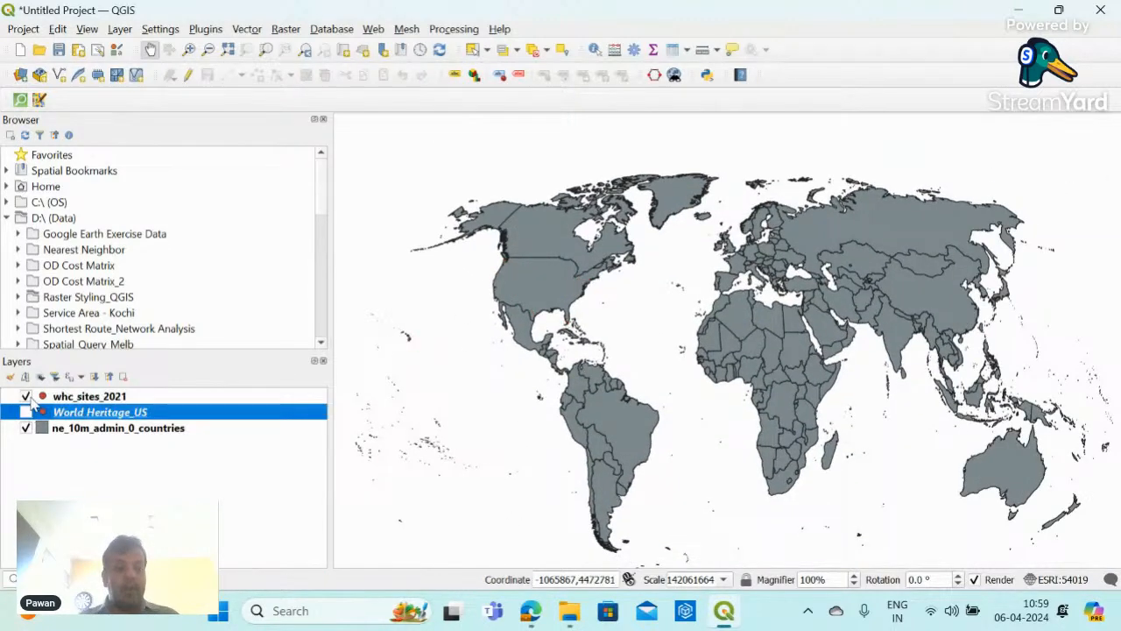
drag(693, 356, 644, 336)
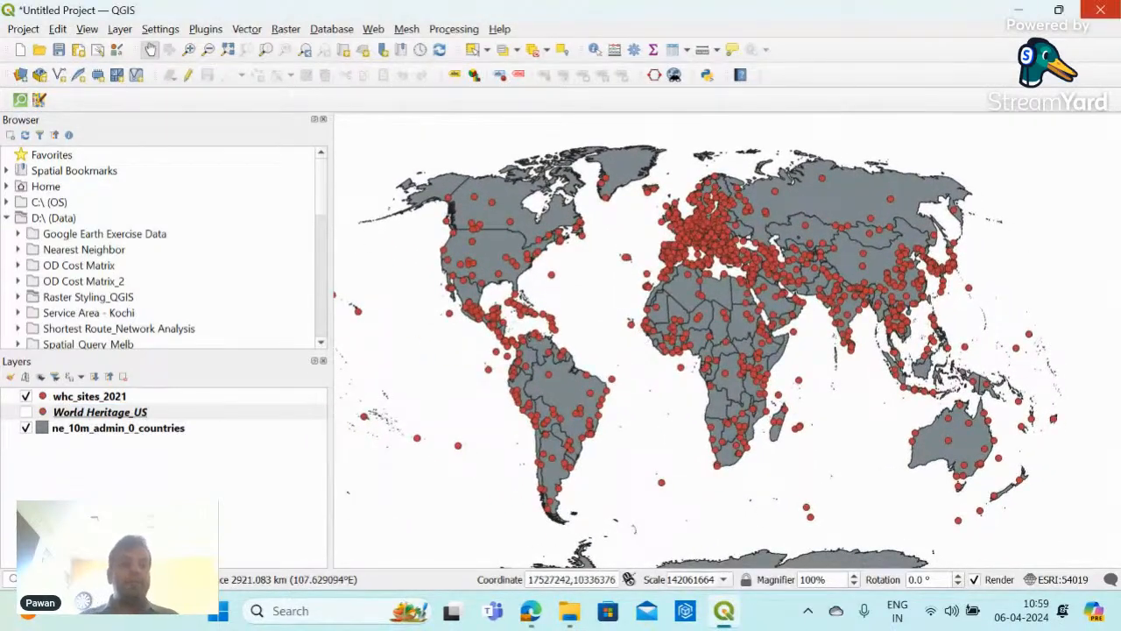
- Style the World Heritage_US layer as a heatmap with the Magma color ramp
click(9, 376)
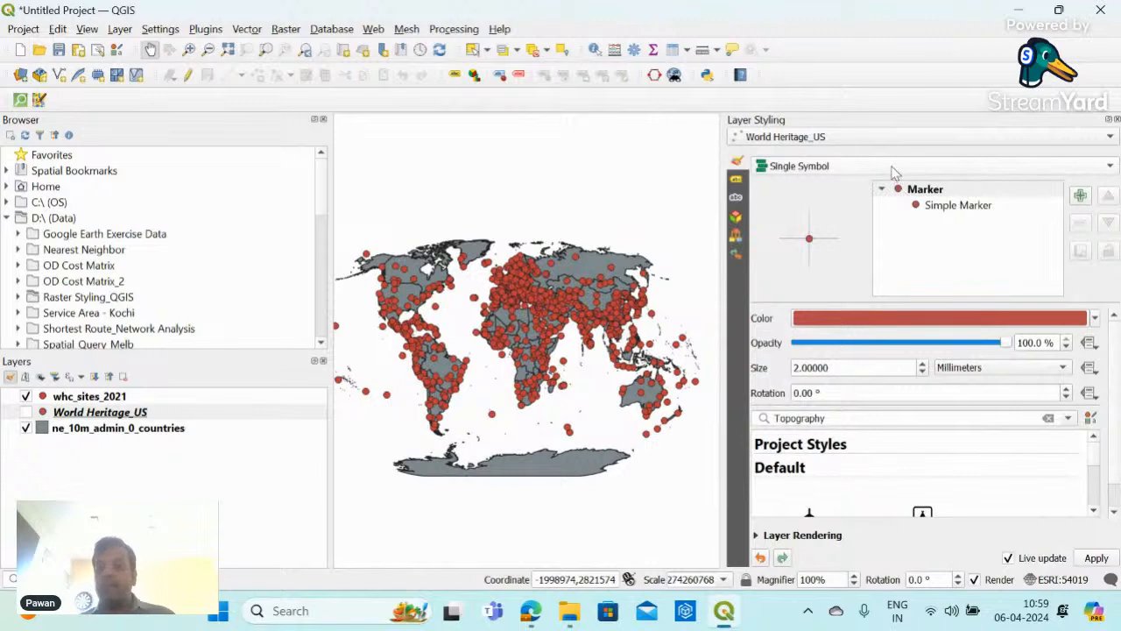
click(923, 204)
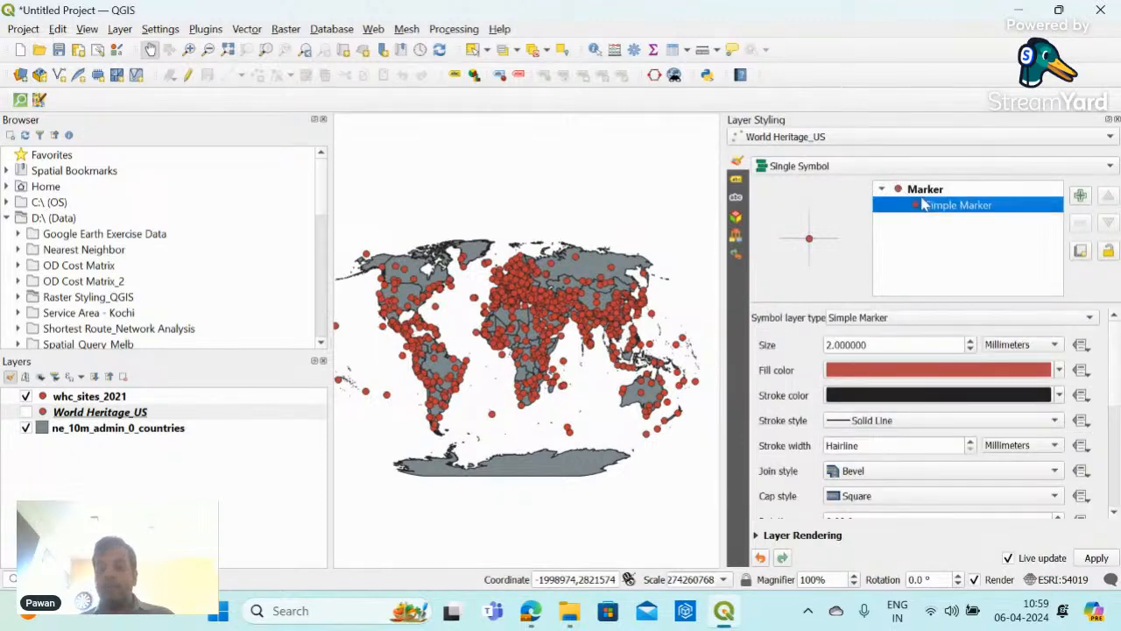
click(882, 169)
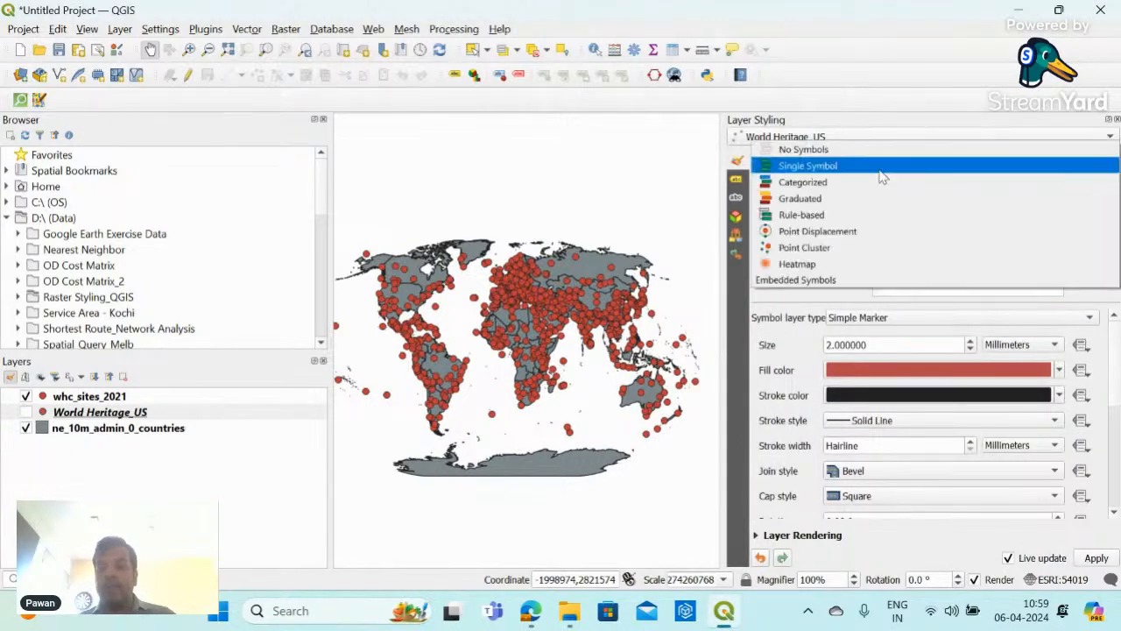
click(810, 267)
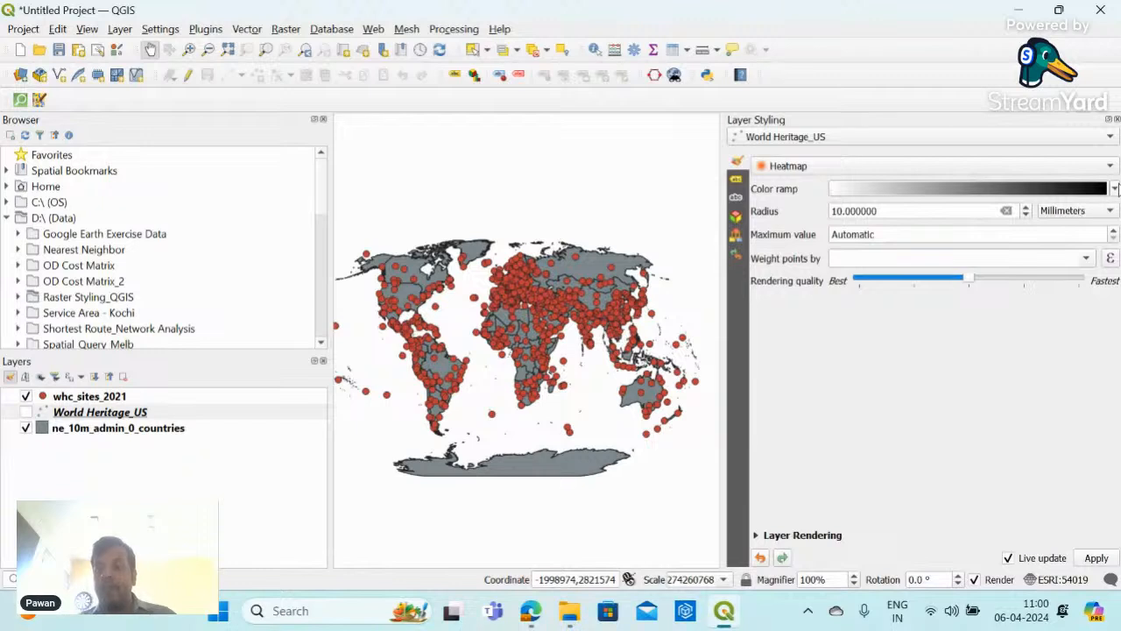
click(1114, 189)
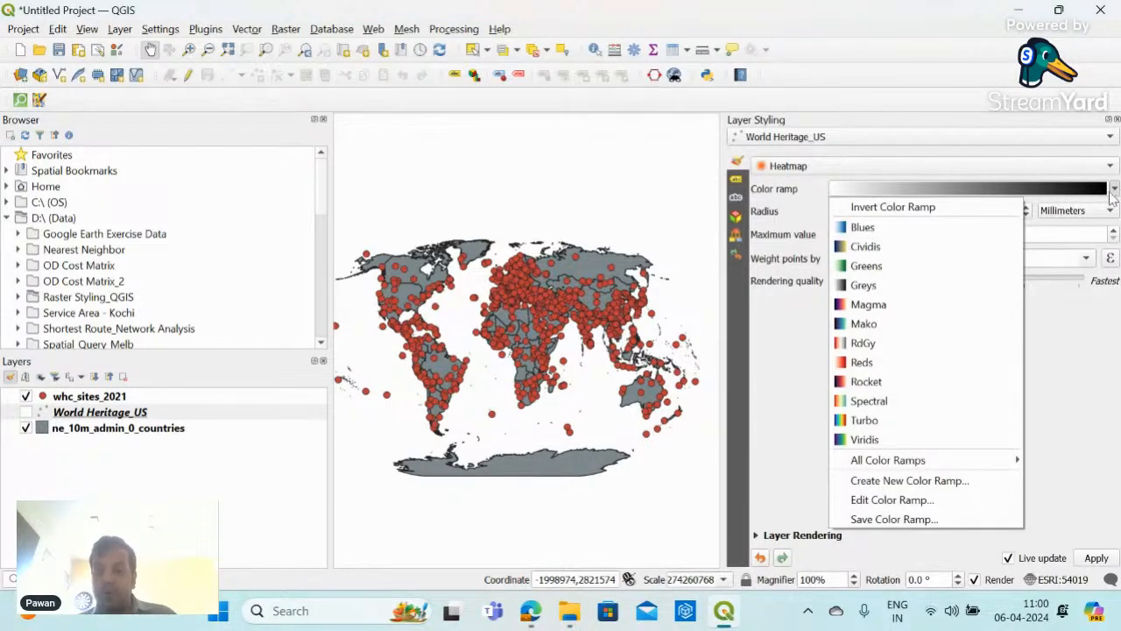
click(926, 307)
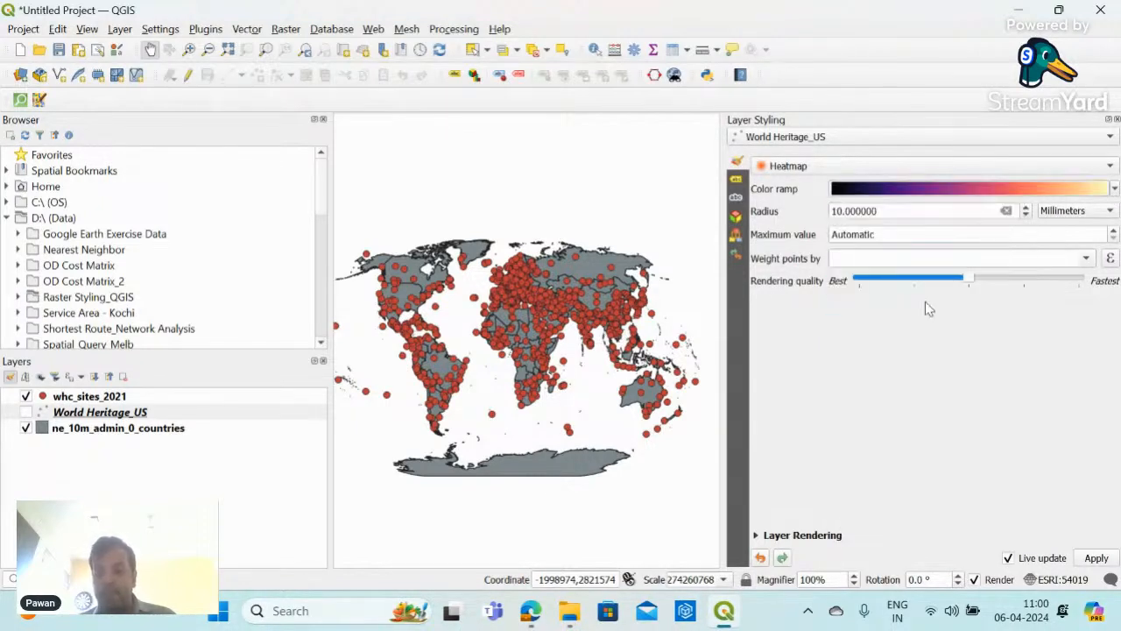
click(1095, 561)
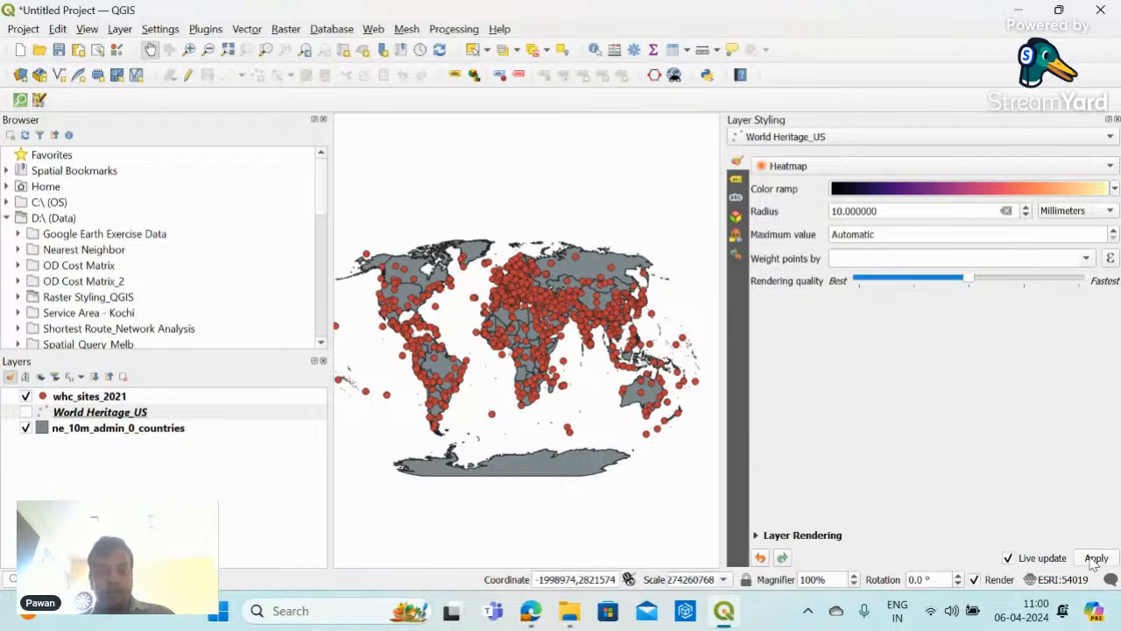
click(830, 140)
click(828, 140)
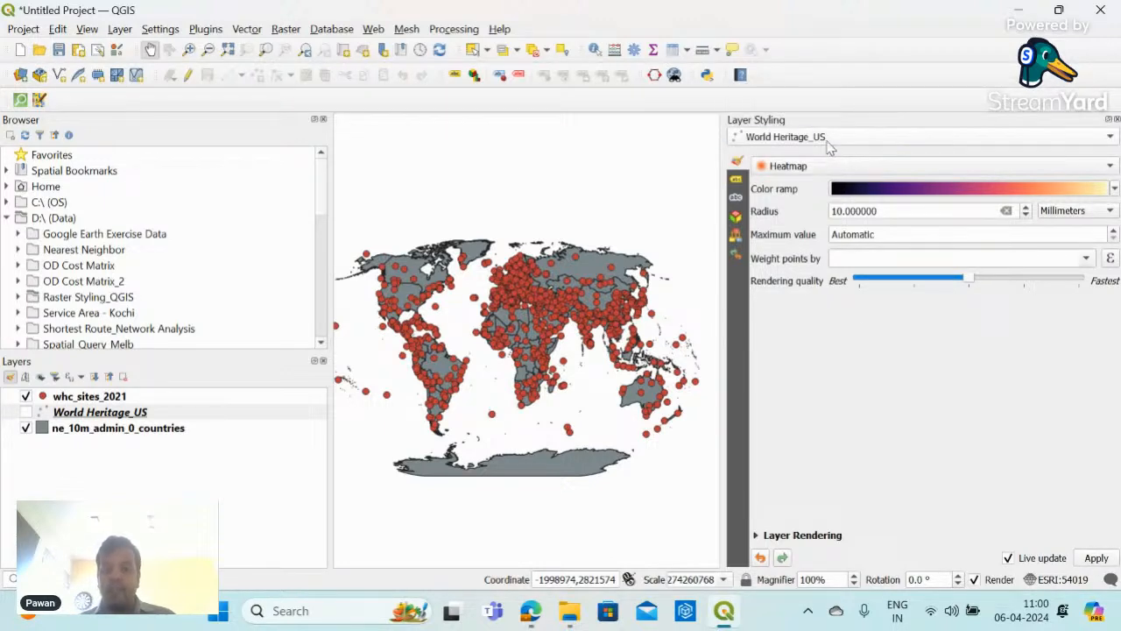
click(818, 168)
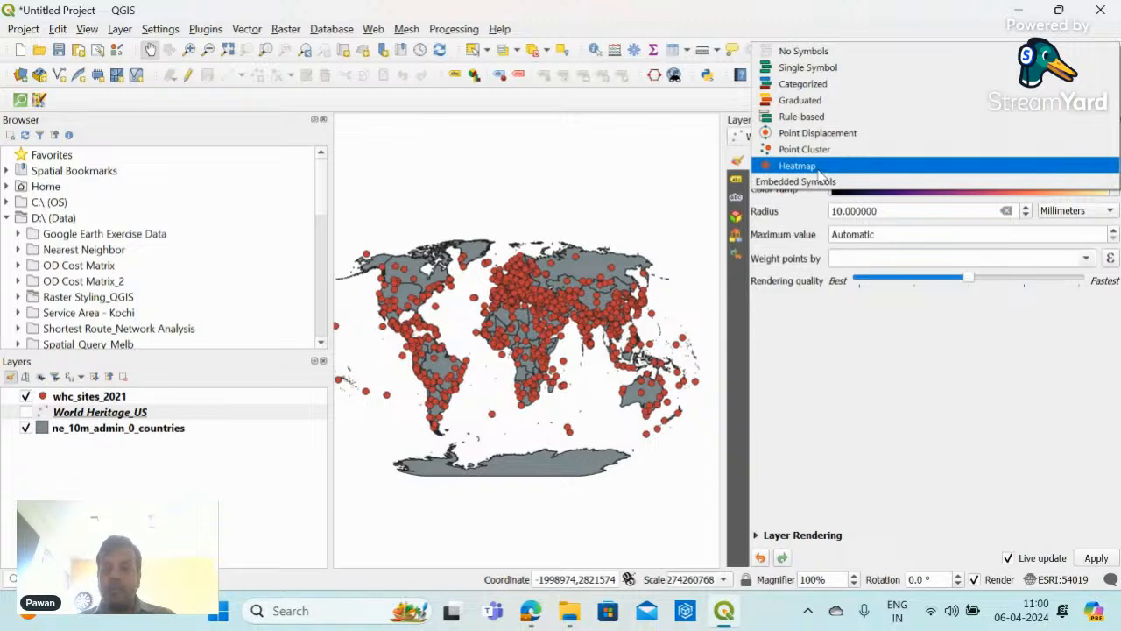
click(797, 165)
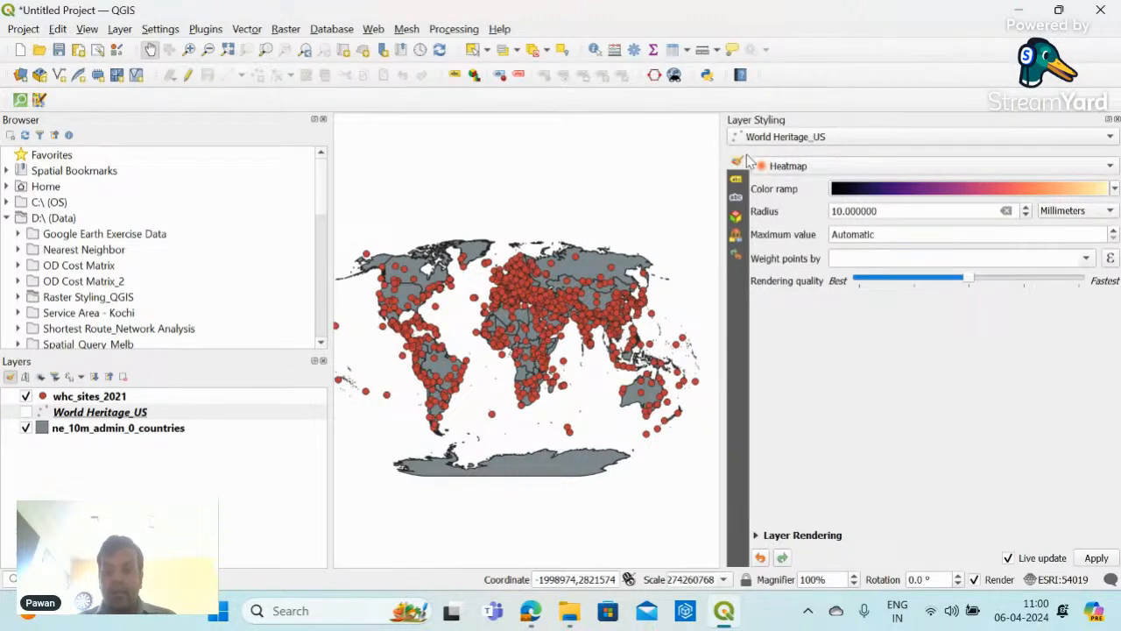
click(1117, 120)
click(10, 376)
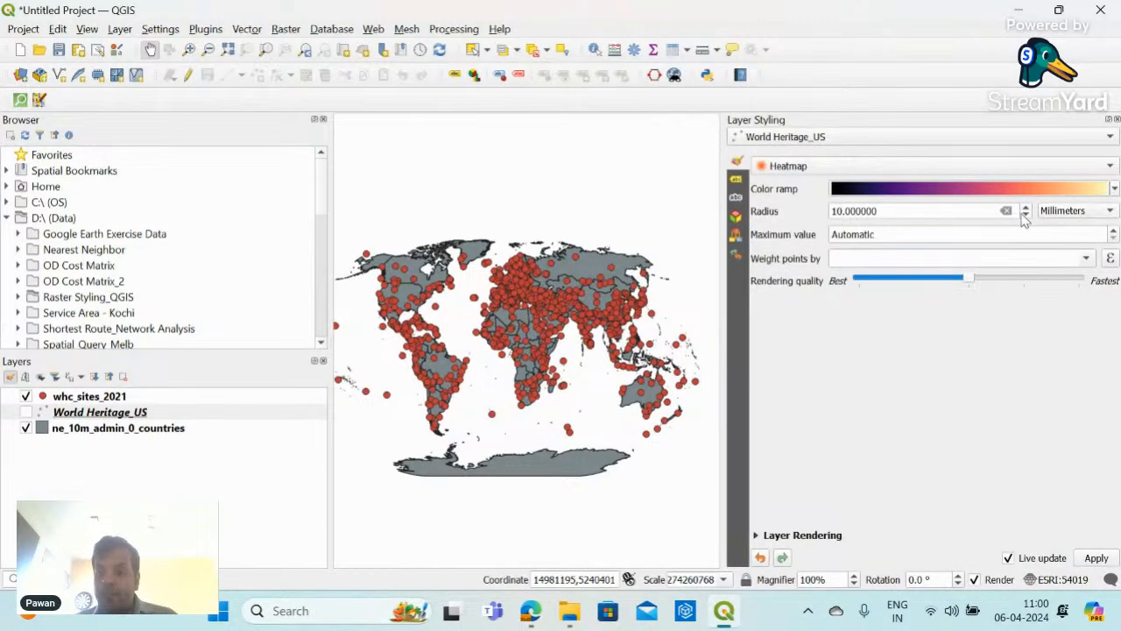
- Lower the World Heritage_US heatmap radius to 7.4 mm and switch the layer back to Single Symbol
click(1024, 216)
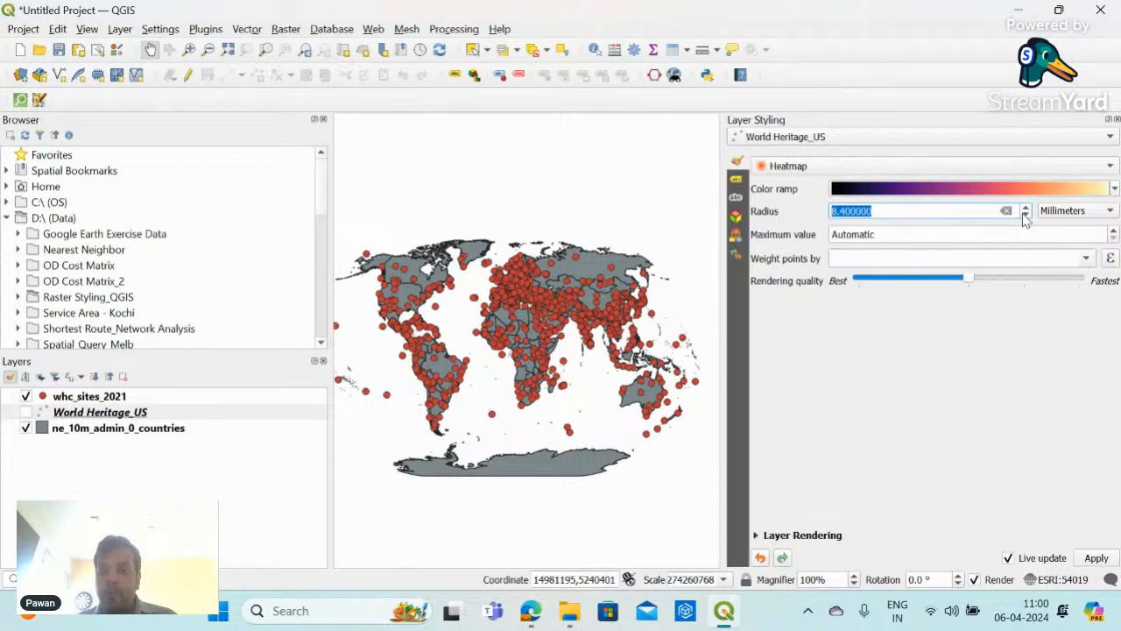
click(1025, 215)
click(1024, 216)
click(975, 166)
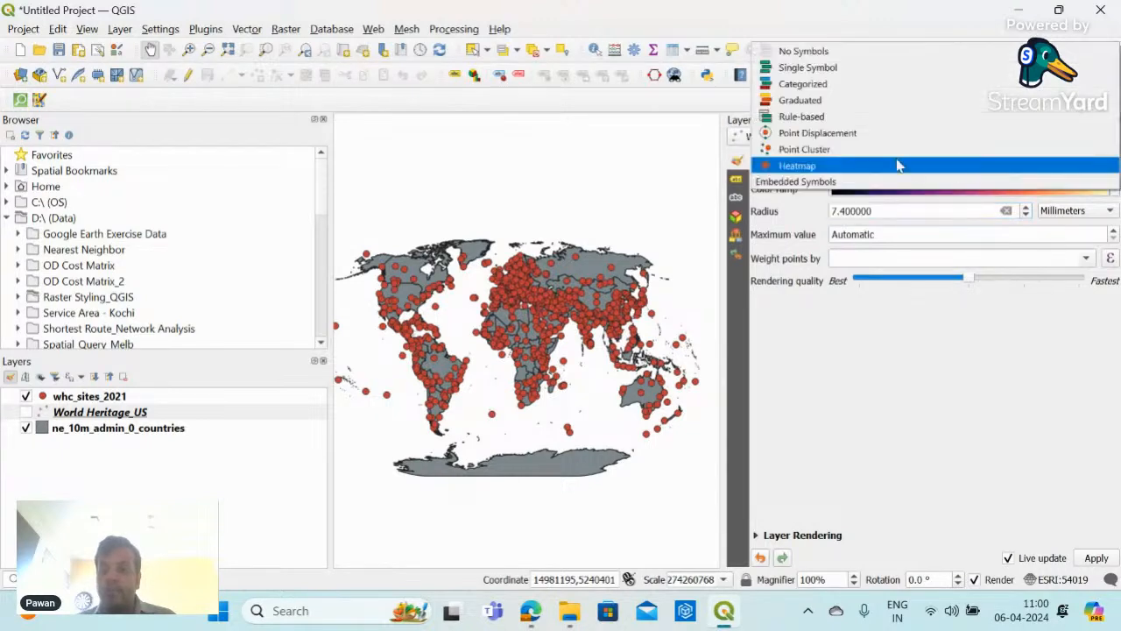
click(837, 69)
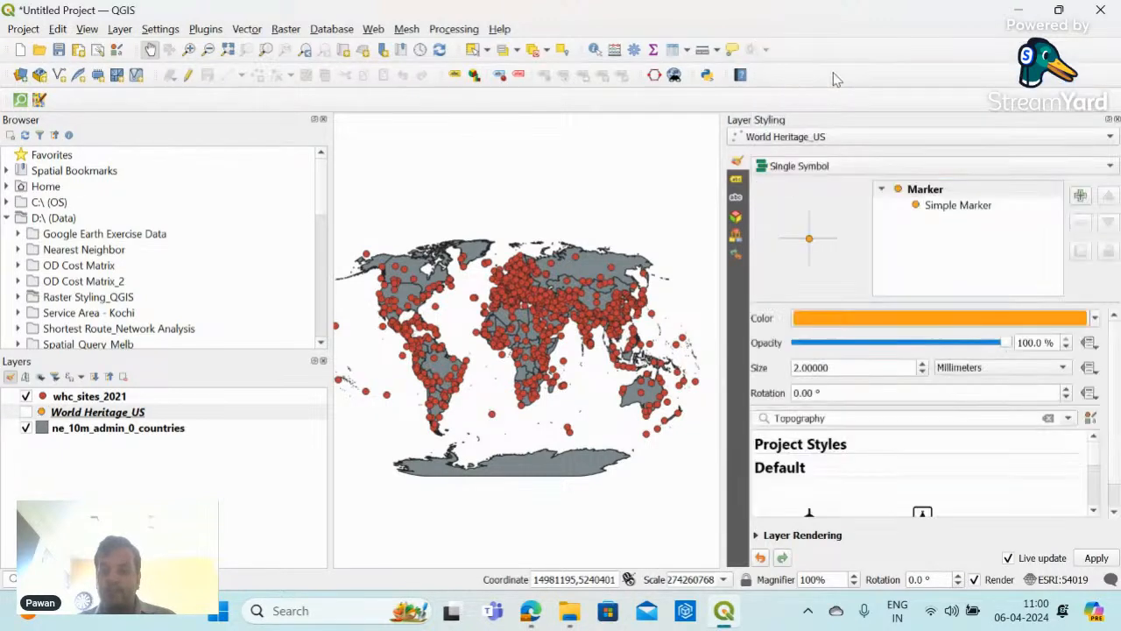
- Restyle the World Heritage_US layer as a heatmap with a radius of 2 mm
click(927, 191)
click(903, 166)
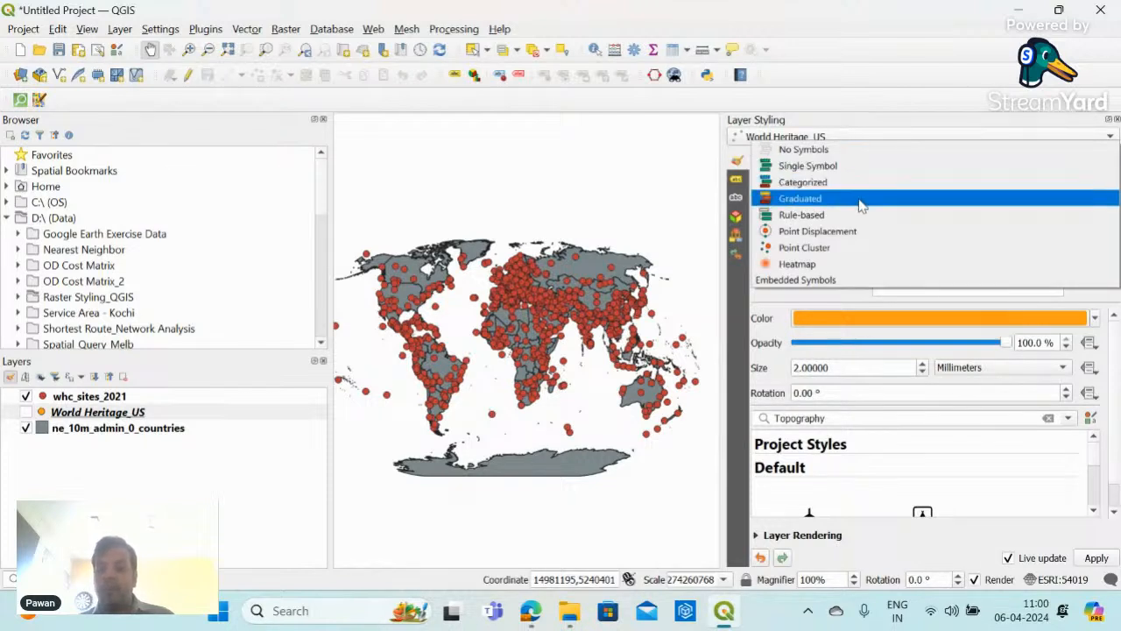
click(832, 263)
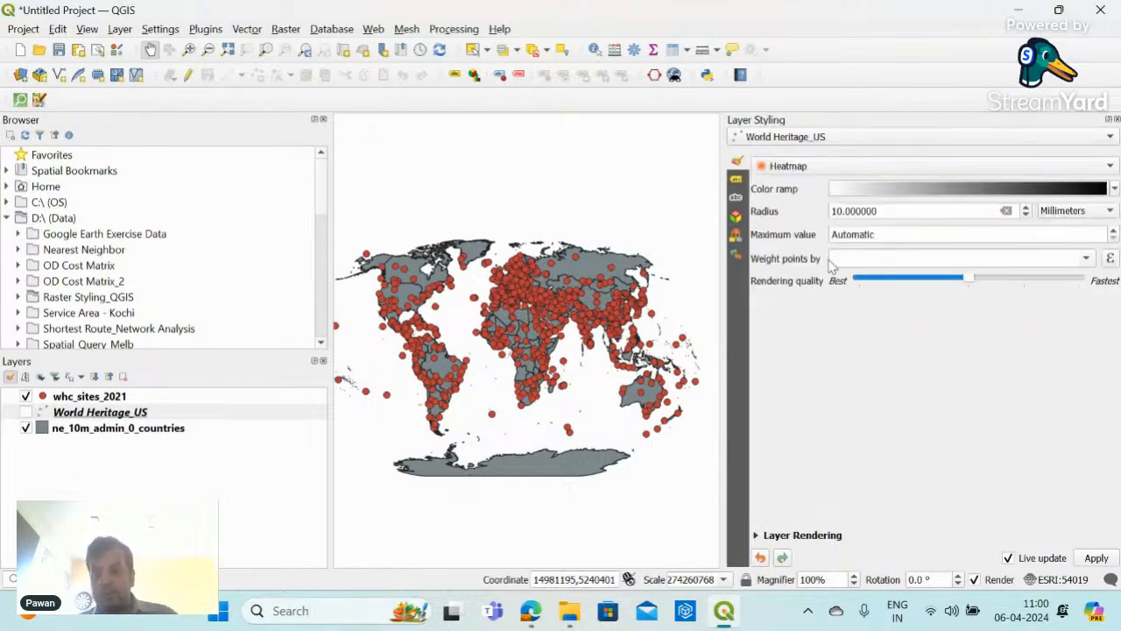
click(1026, 214)
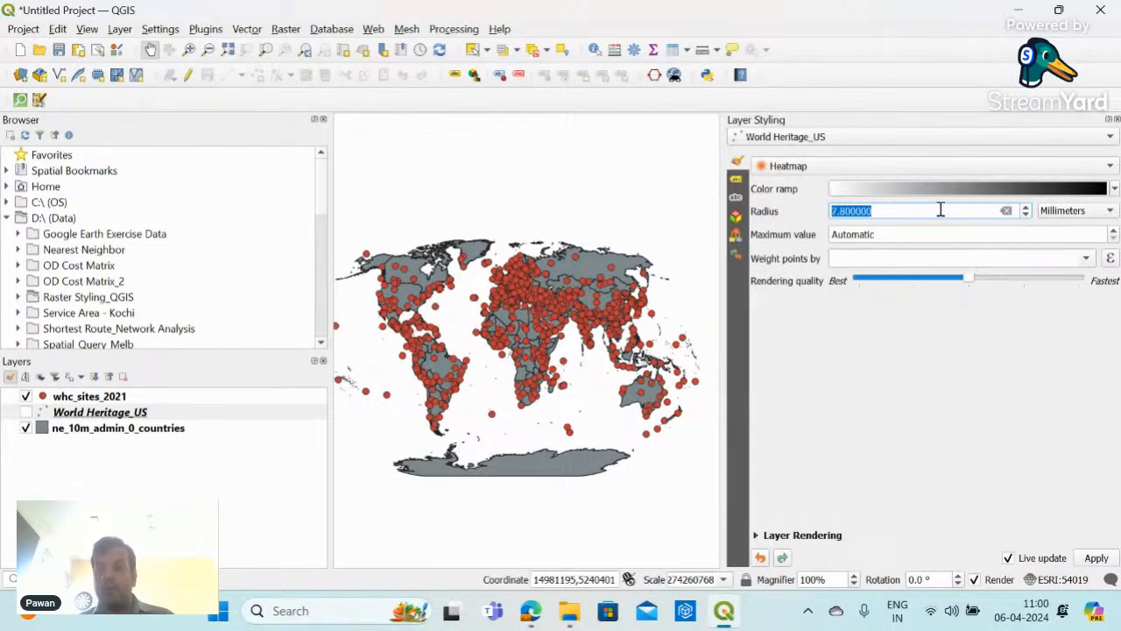
key(BackSpace)
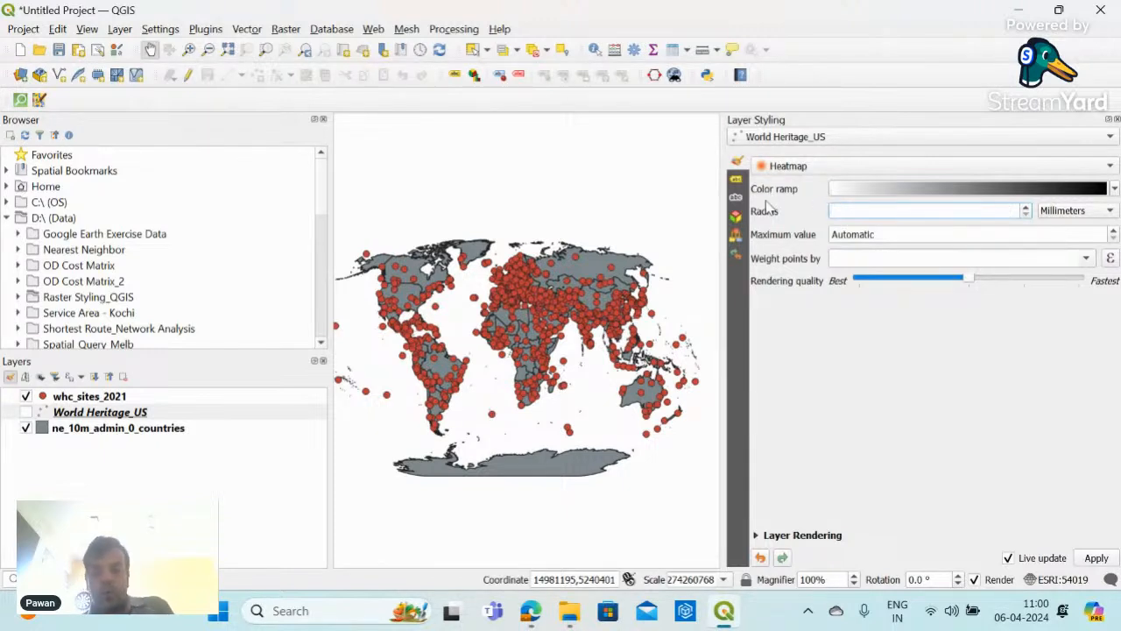
text(1)
key(Return)
- Apply the Magma color ramp to the World Heritage_US heatmap
click(1114, 189)
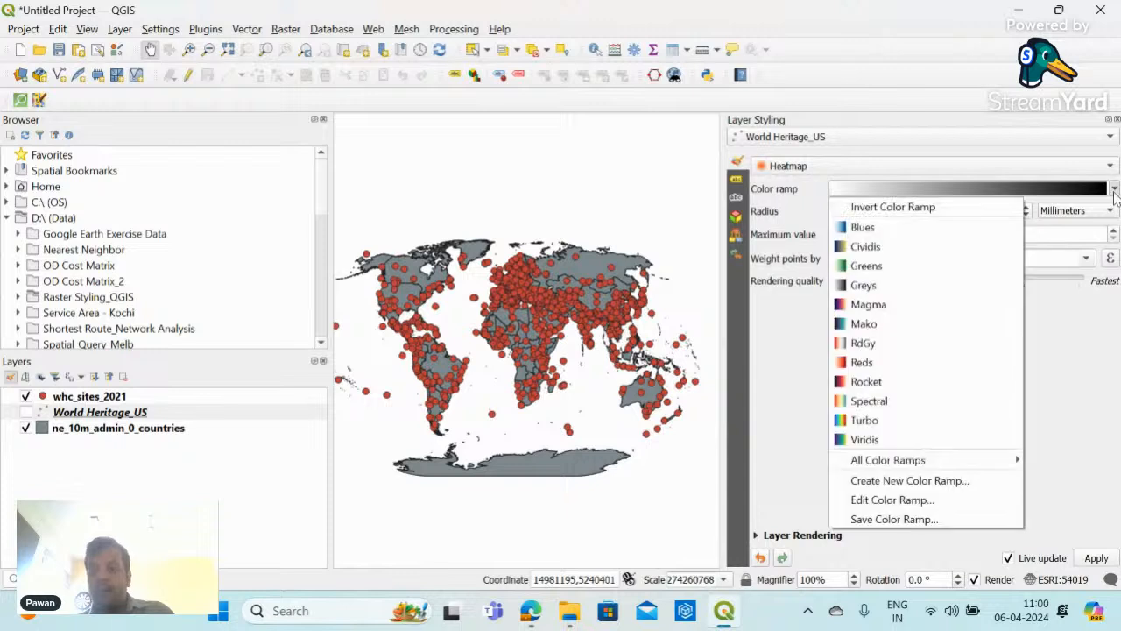
click(920, 304)
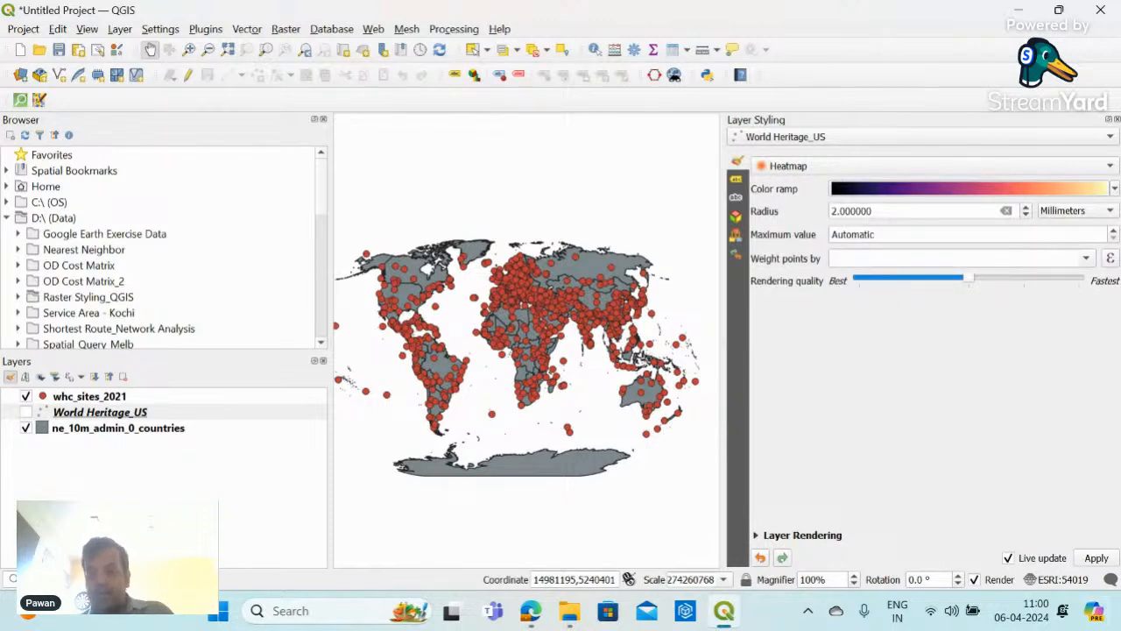
click(1097, 558)
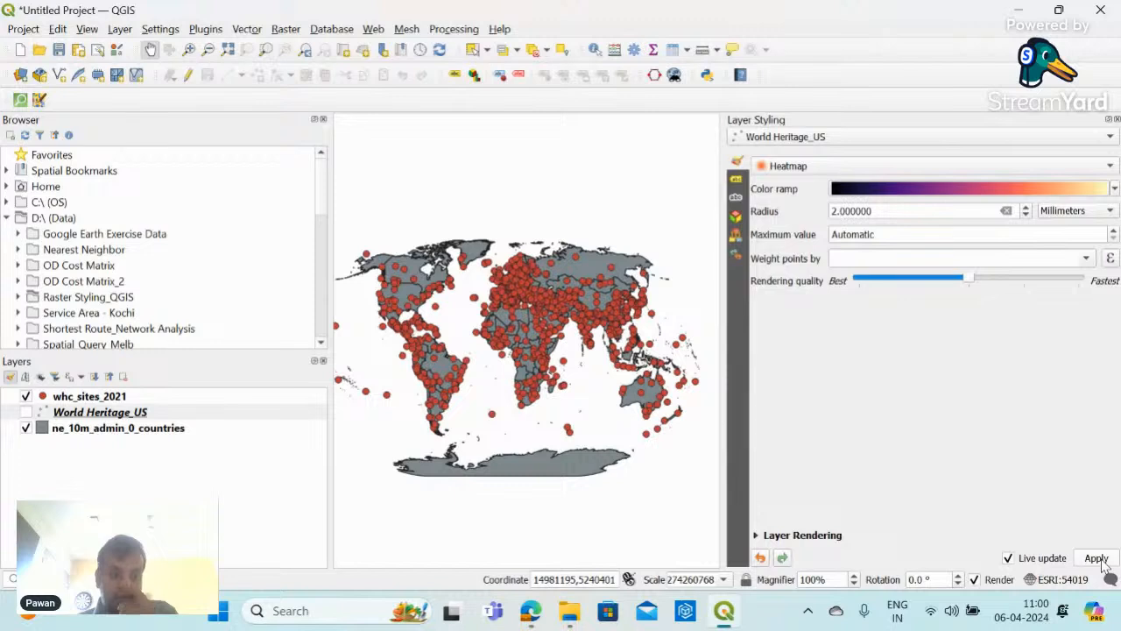
- Style the whc_sites_2021 layer as a heatmap with the Magma color ramp
click(116, 433)
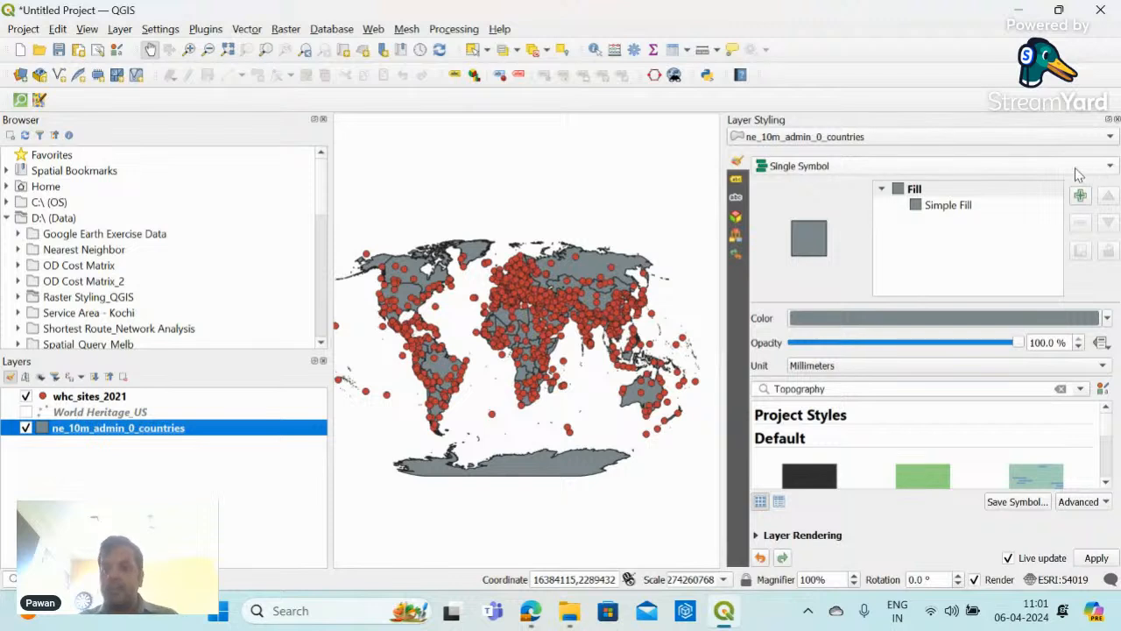
click(1008, 166)
click(83, 398)
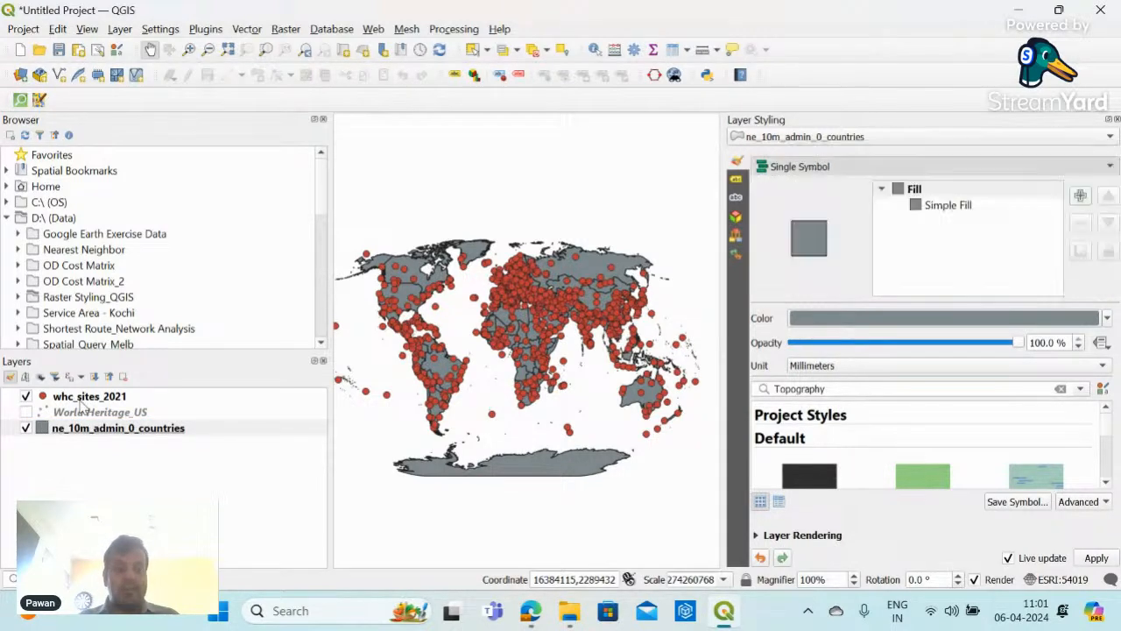
click(83, 398)
click(898, 167)
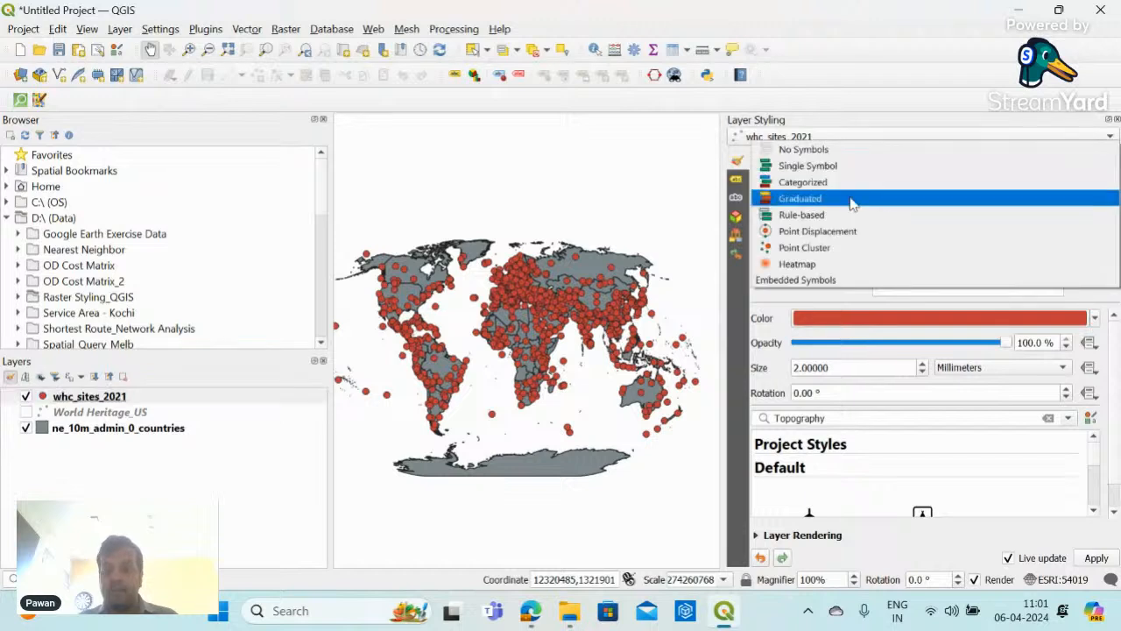
click(838, 261)
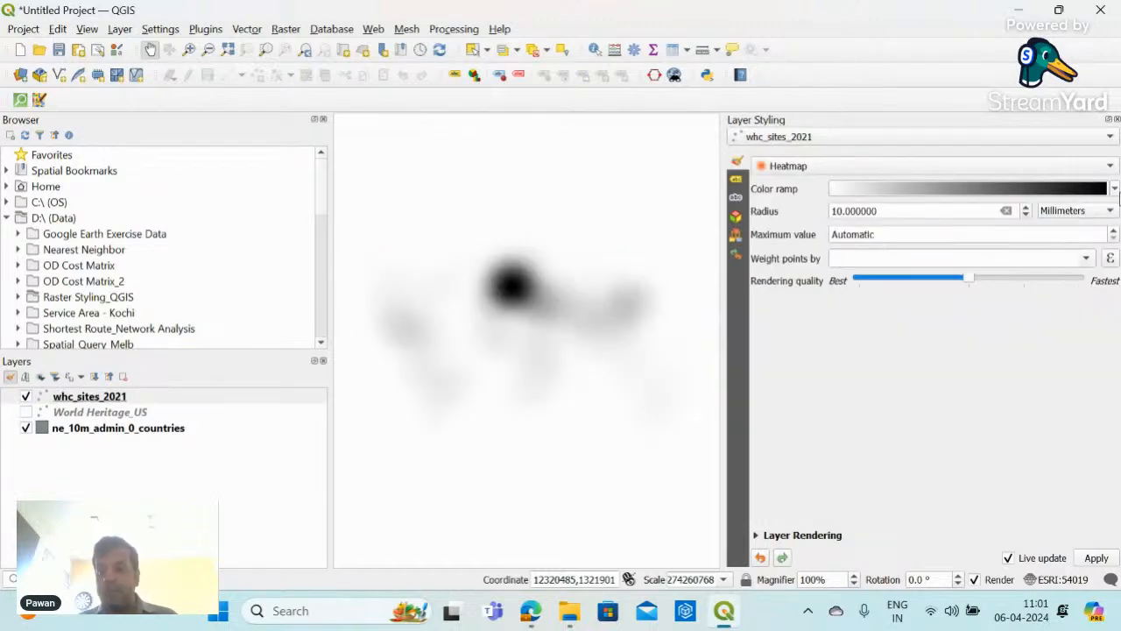
click(1115, 190)
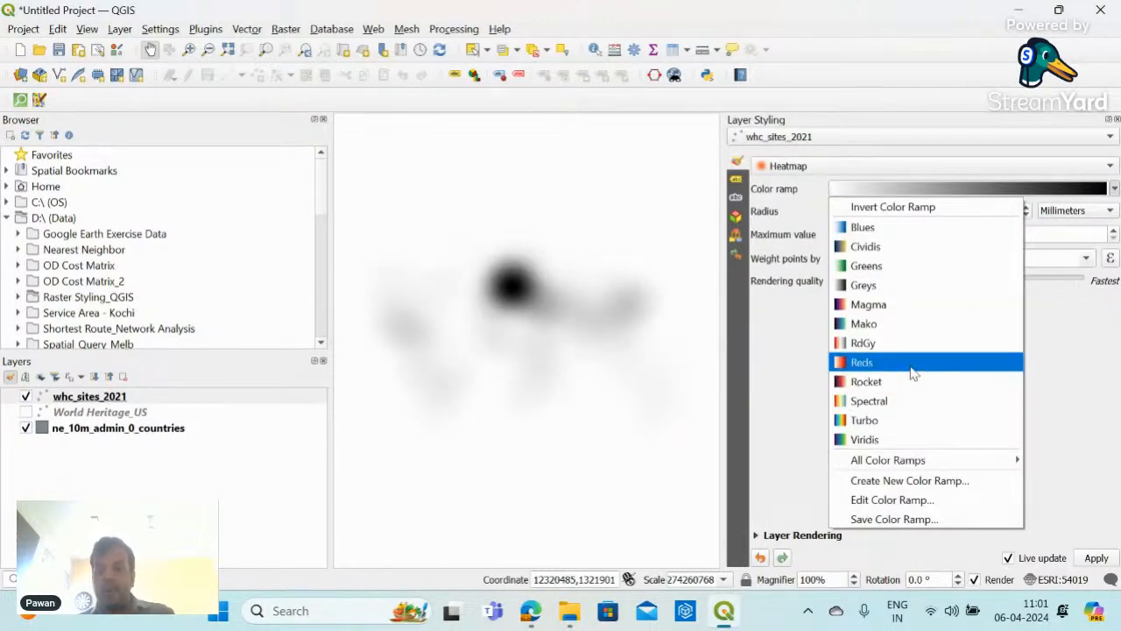
click(885, 305)
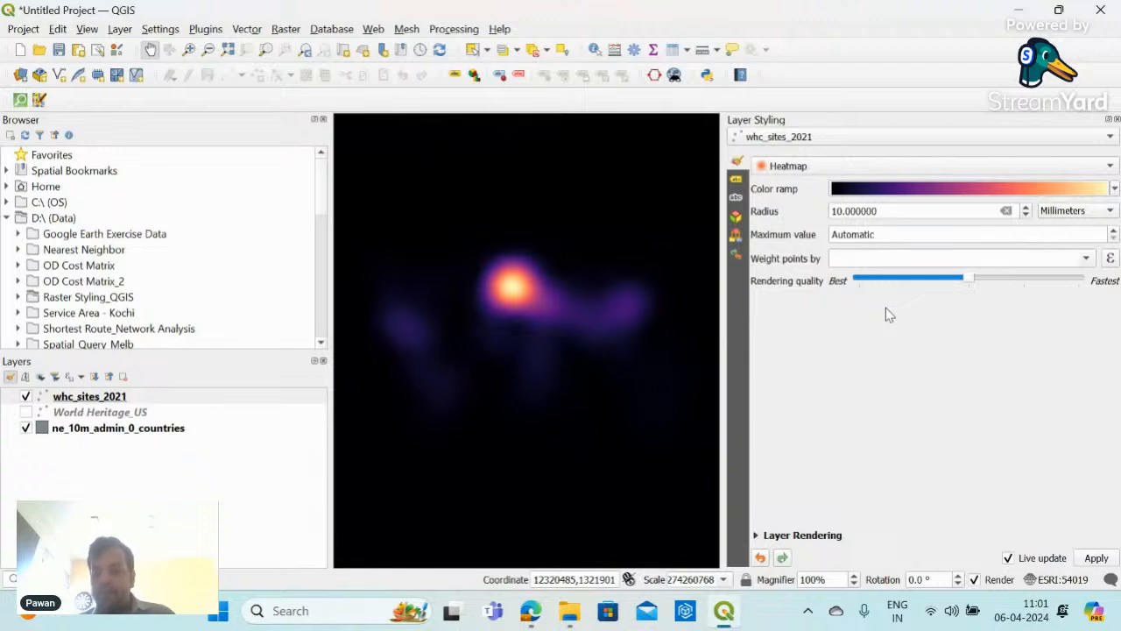
- Set the whc_sites_2021 heatmap radius to 2 mm and close the layer styling settings
click(1025, 216)
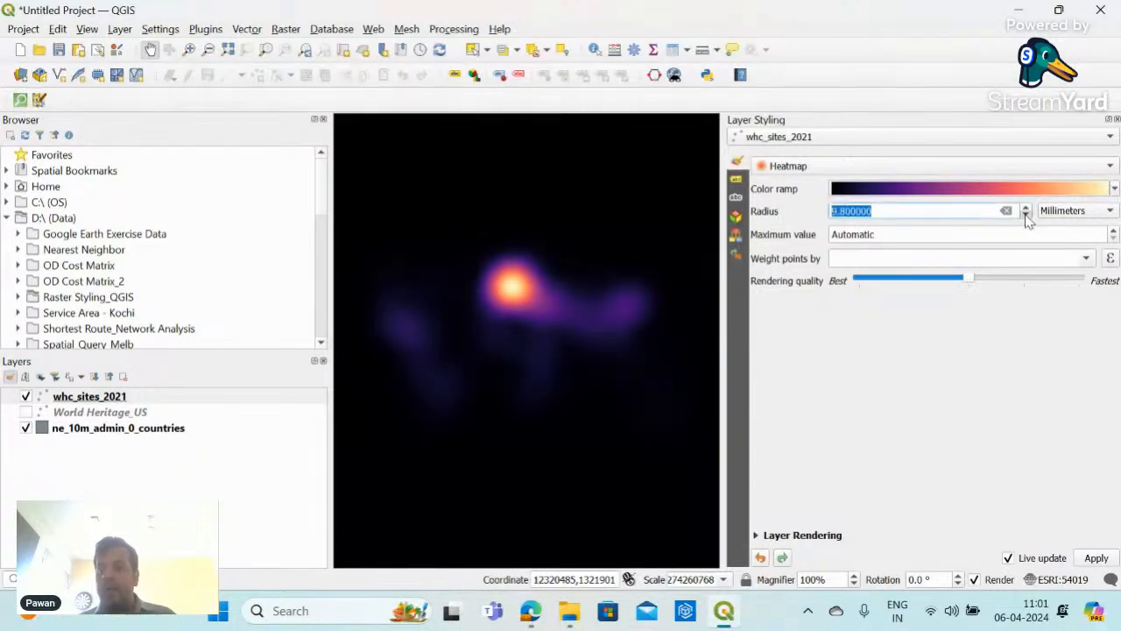
click(1026, 216)
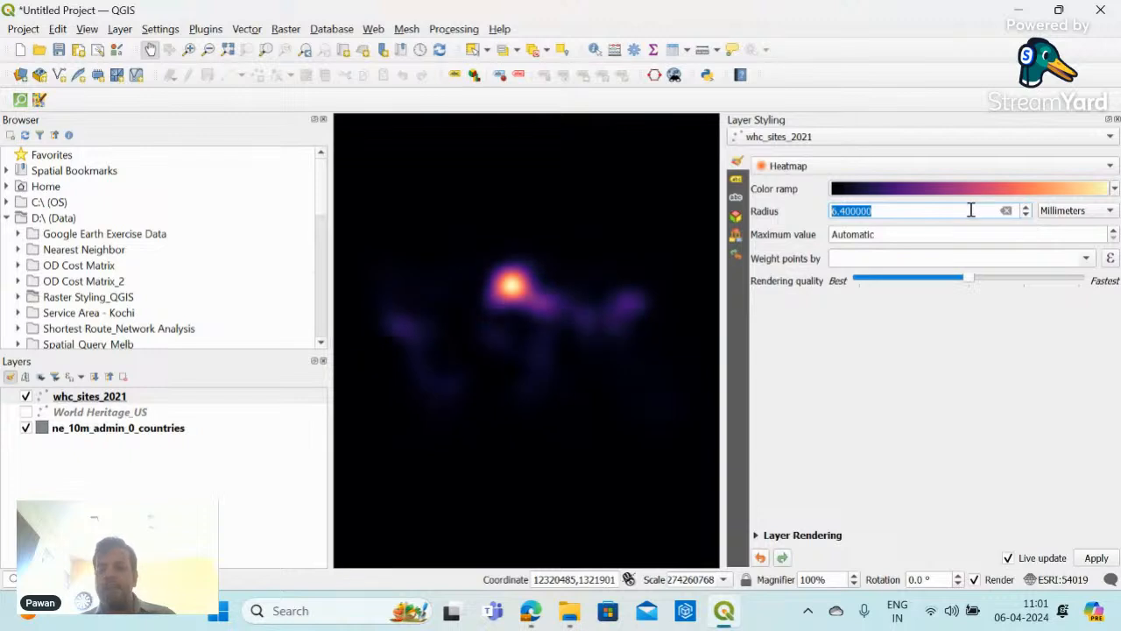
text(2)
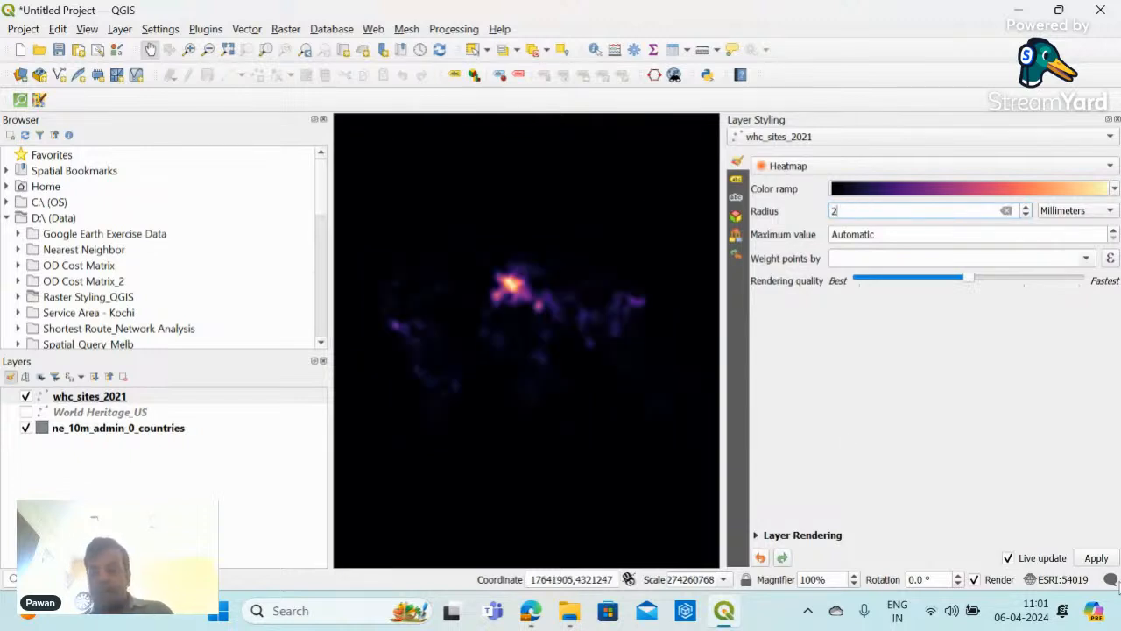
click(1105, 565)
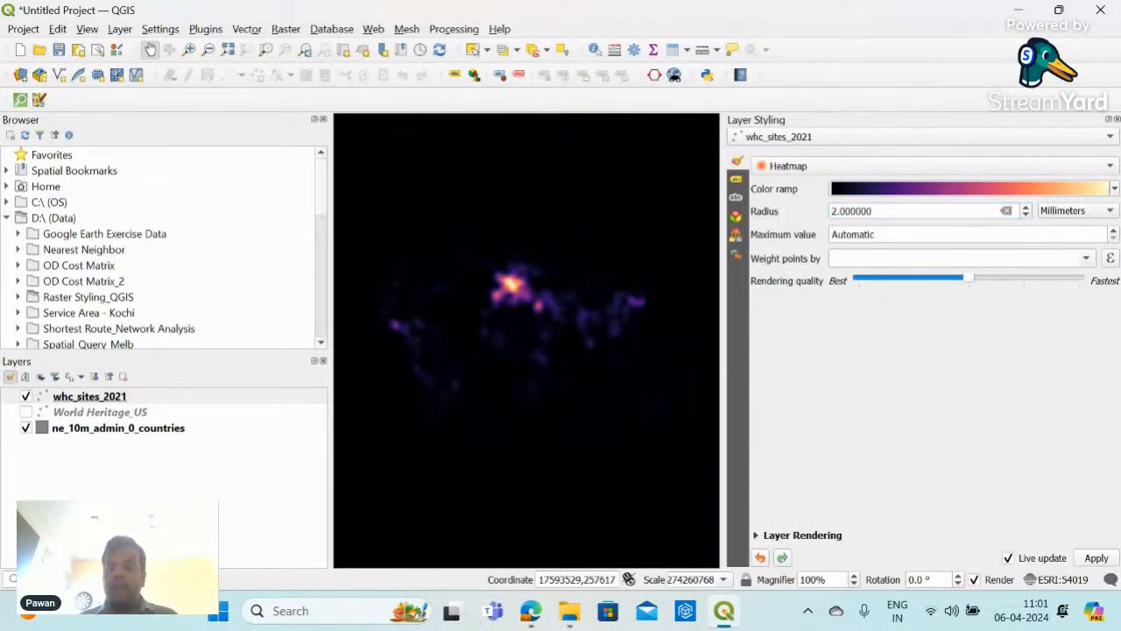
click(1116, 120)
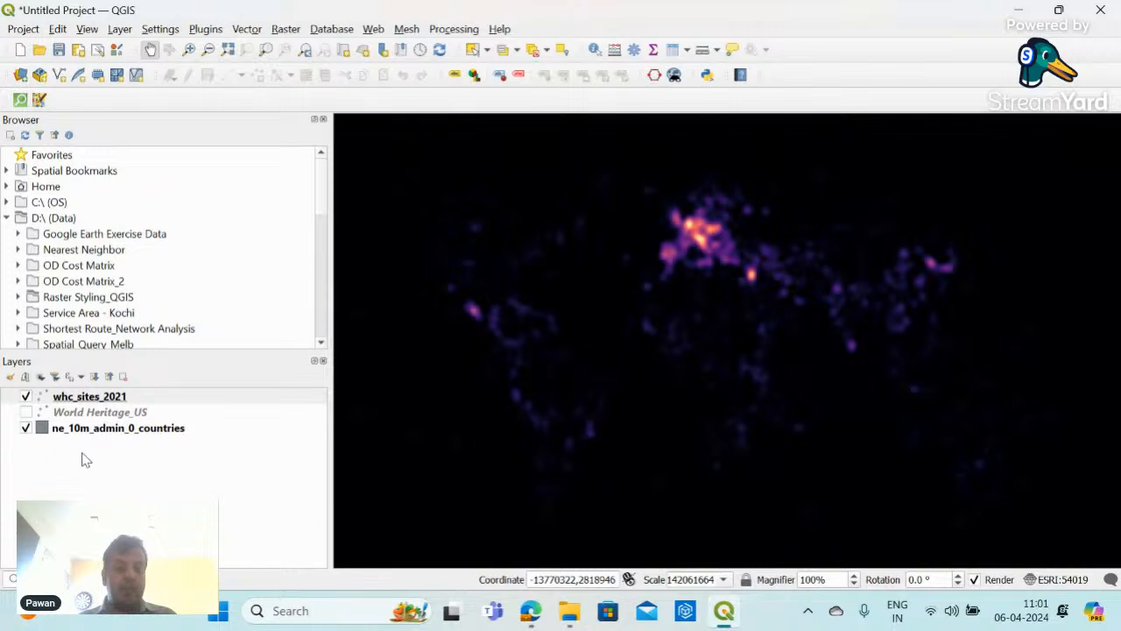
- Move the ne_10m_admin_0_countries layer above whc_sites_2021 in the layer order and open its styling settings
drag(99, 429, 104, 399)
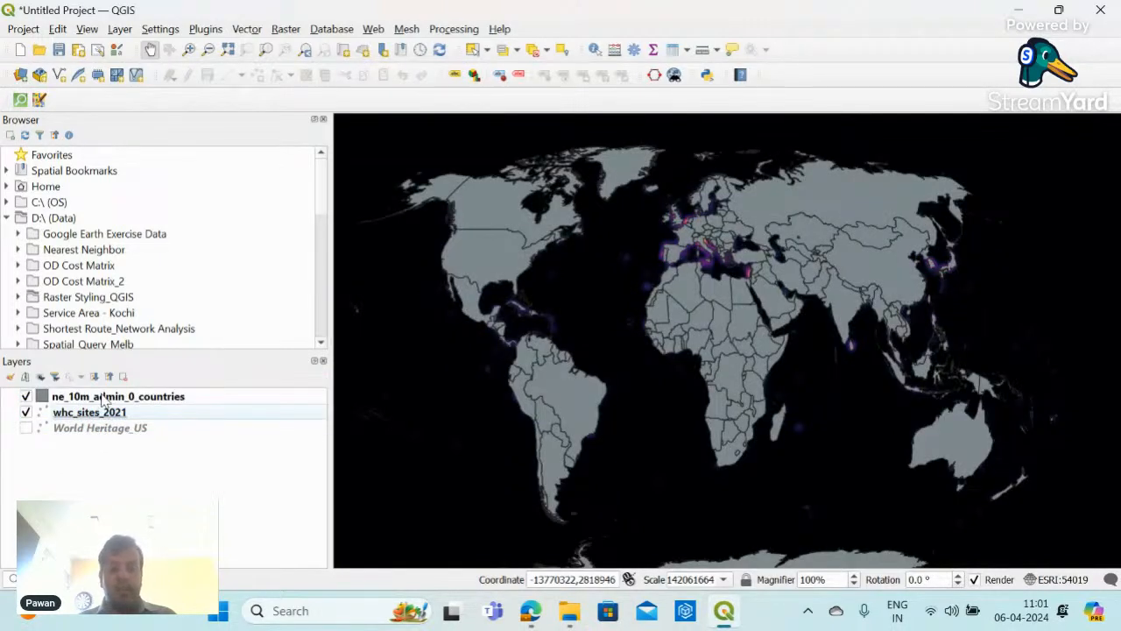
click(9, 377)
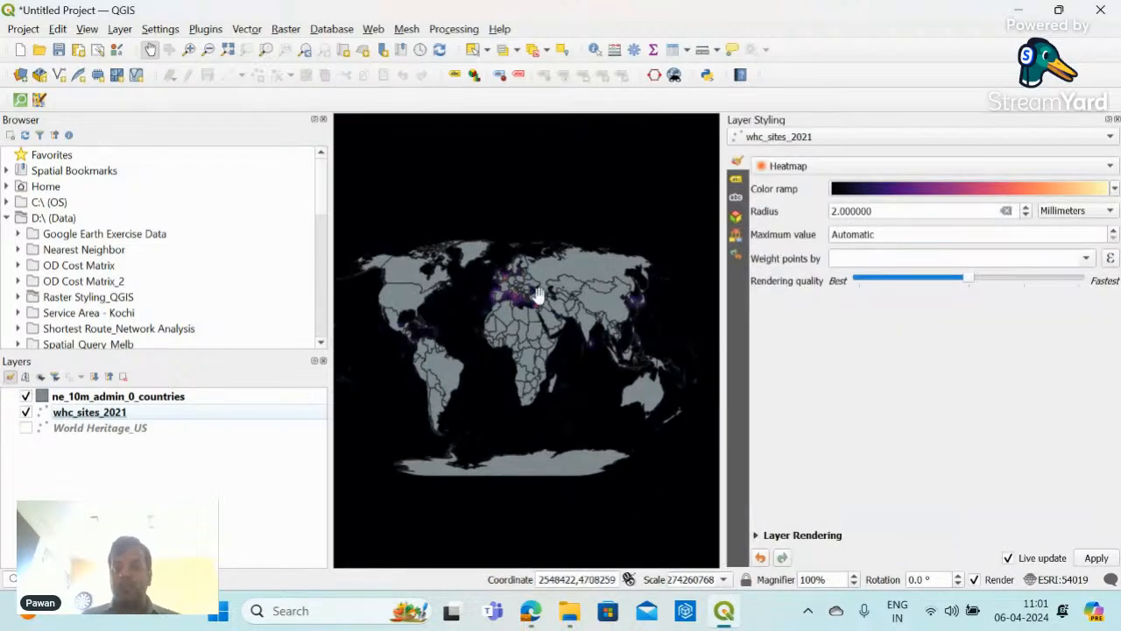
click(806, 137)
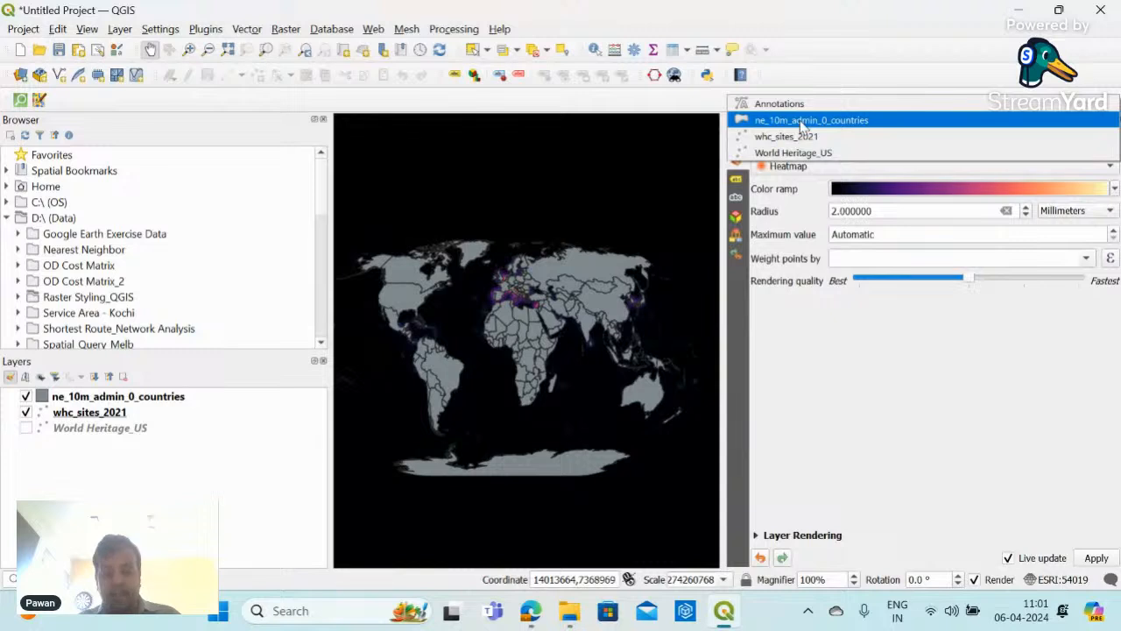
click(803, 122)
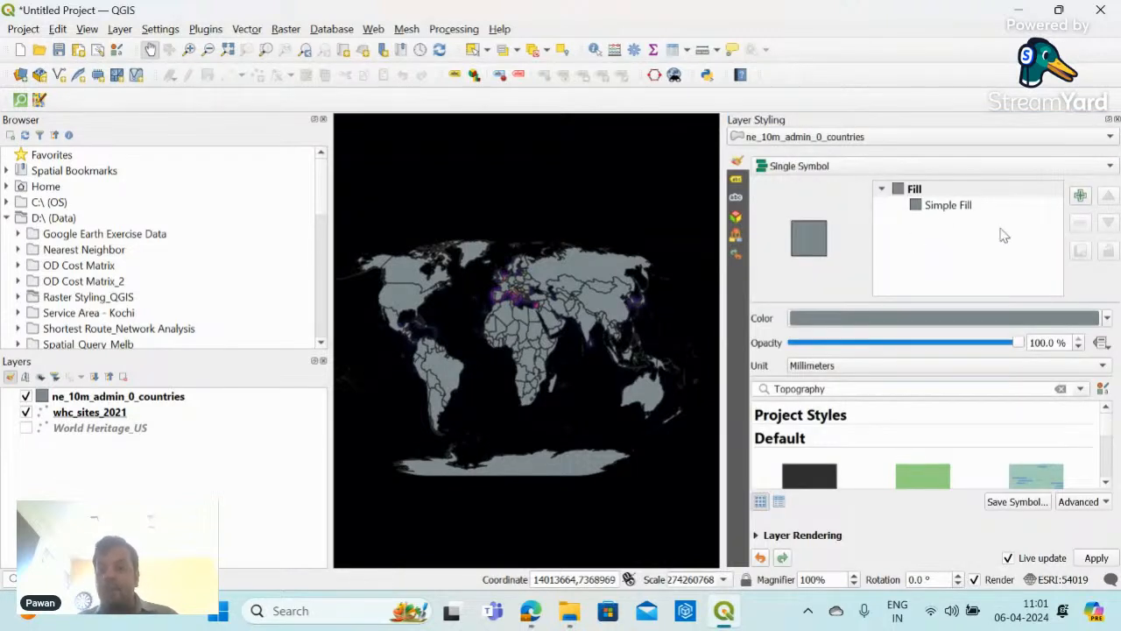
- Make the simple fill of the ne_10m_admin_0_countries layer transparent, apply it and close the layer styling settings
click(1107, 318)
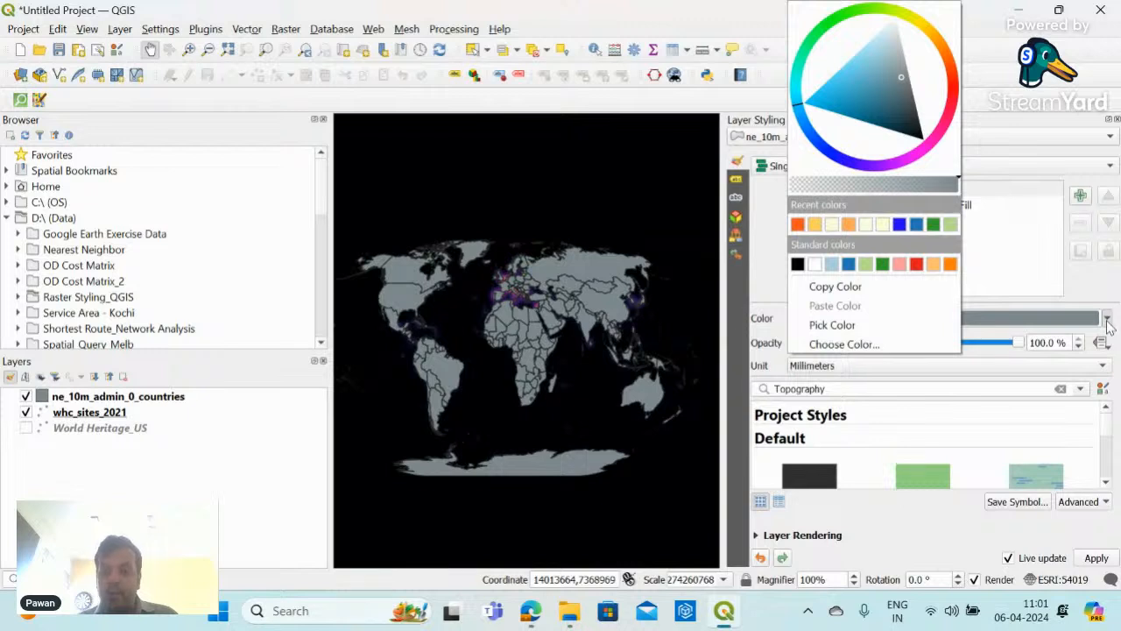
click(763, 357)
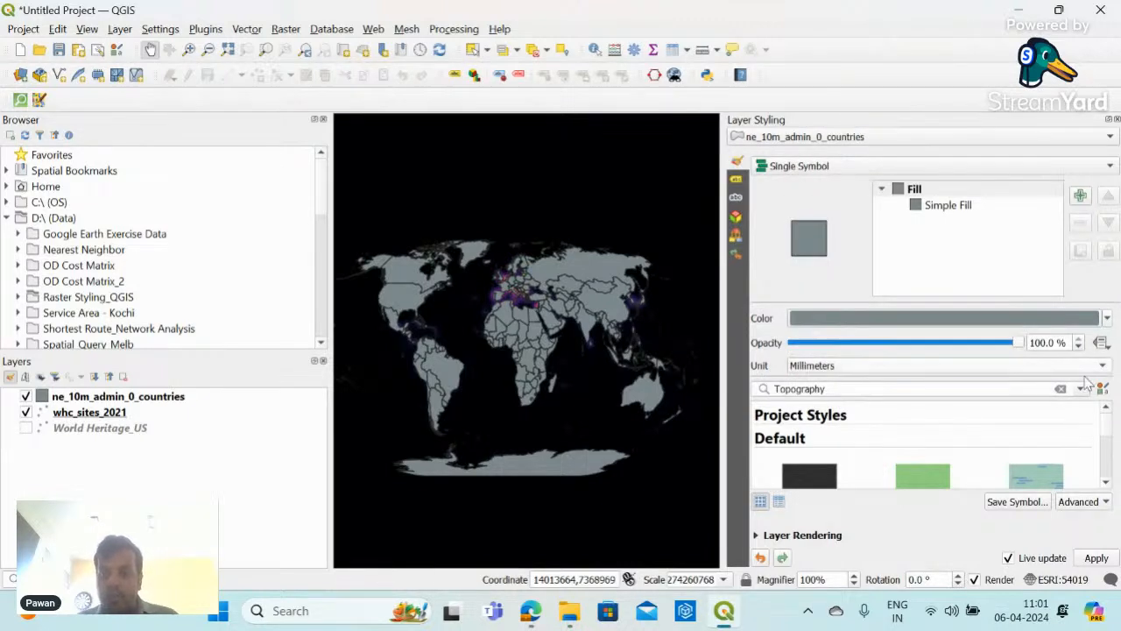
click(932, 206)
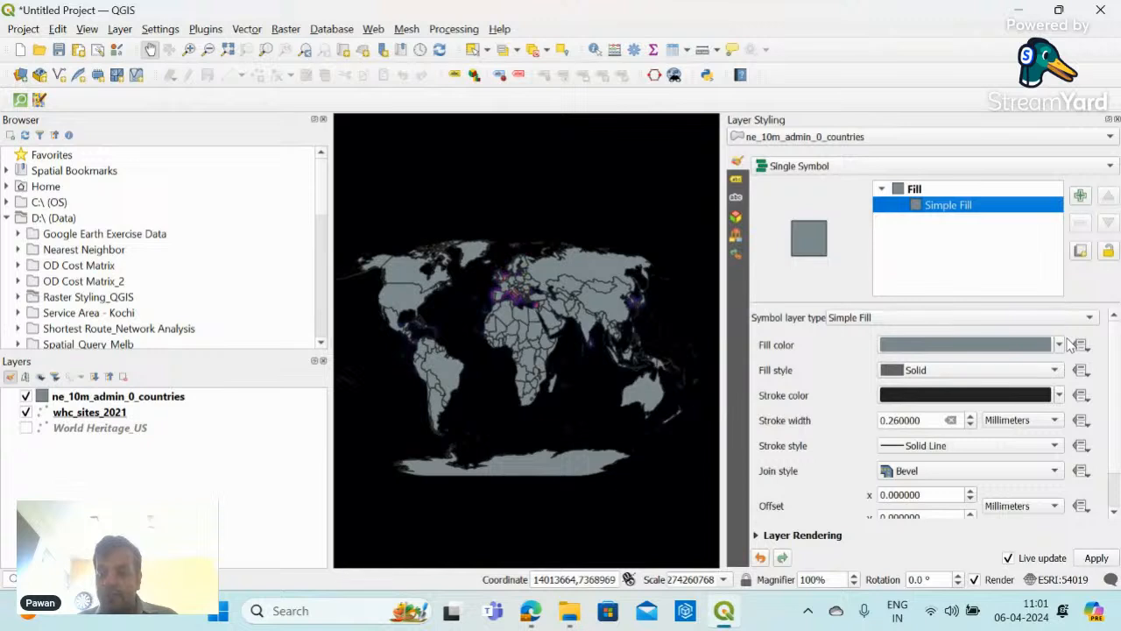
click(1061, 346)
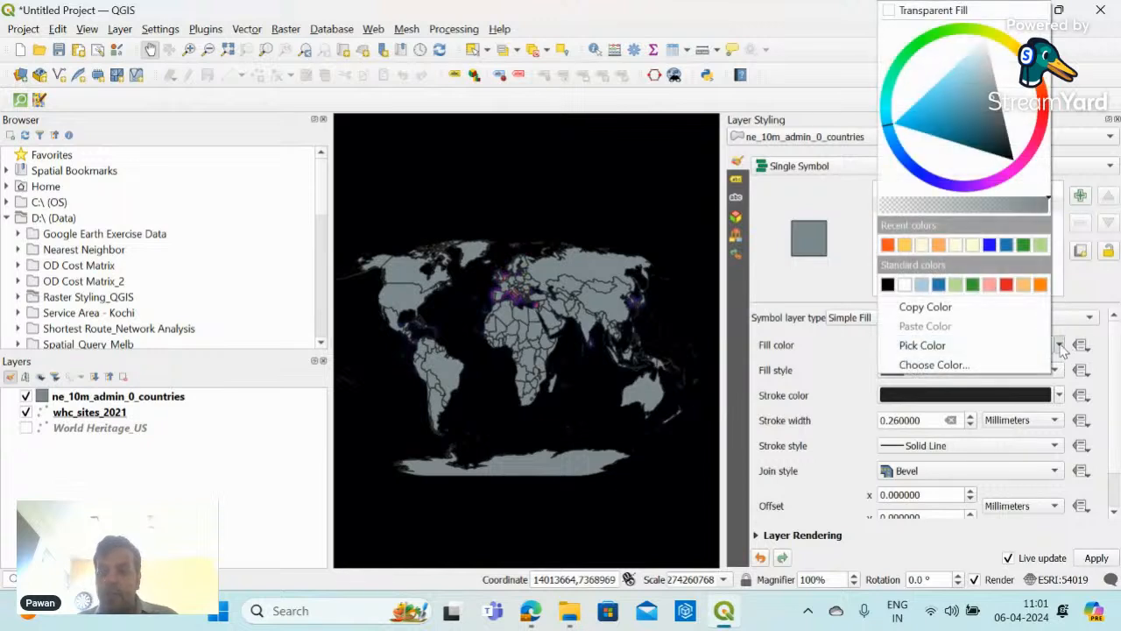
click(890, 18)
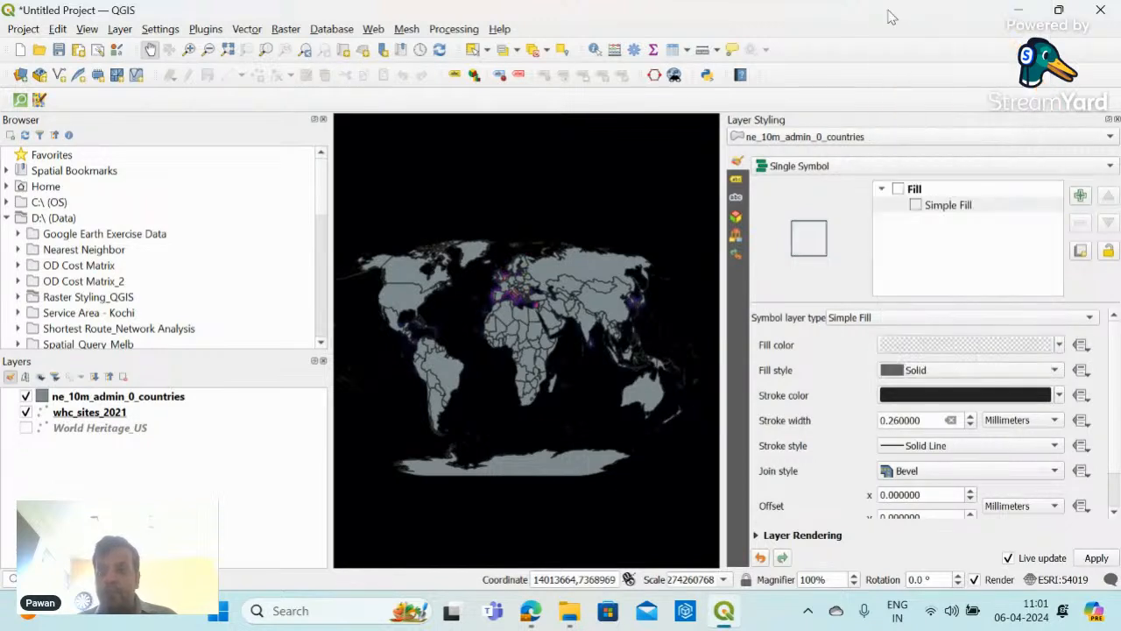
click(1095, 557)
click(1113, 120)
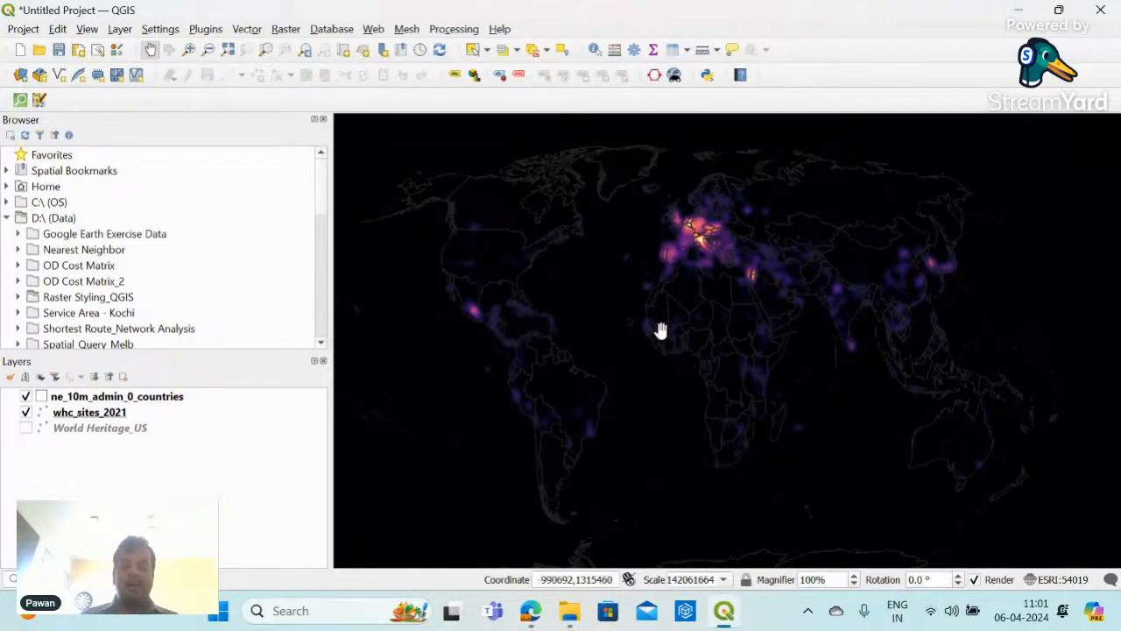
- Examine the heatmap hotspots of World Heritage sites across Europe at closer and wider scales
scroll(697, 217, up, 1)
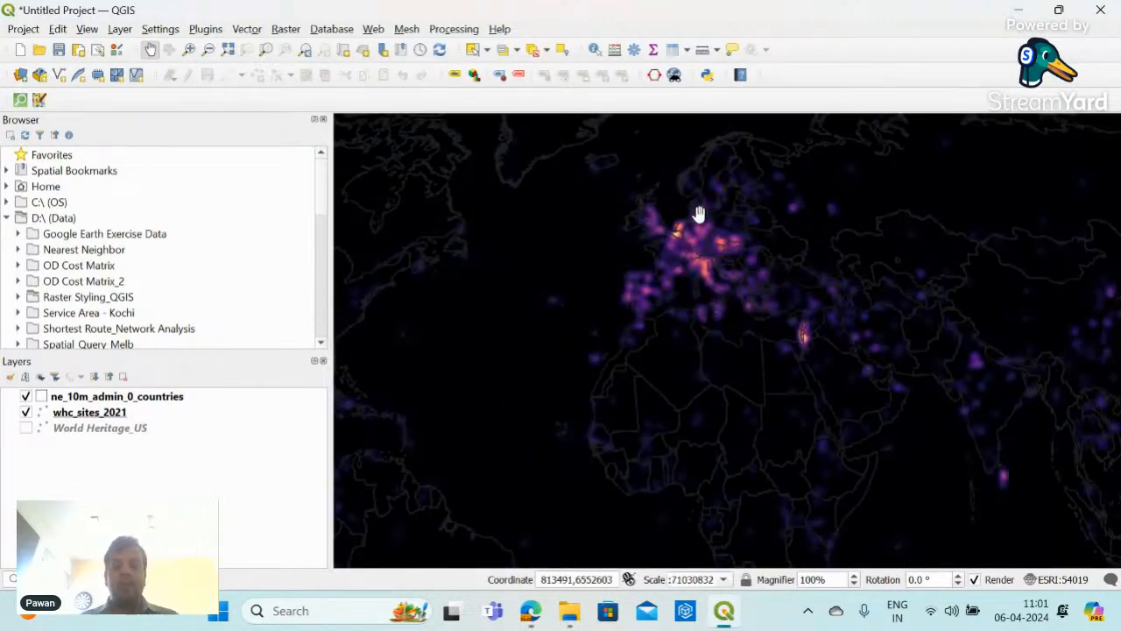
scroll(747, 199, up, 1)
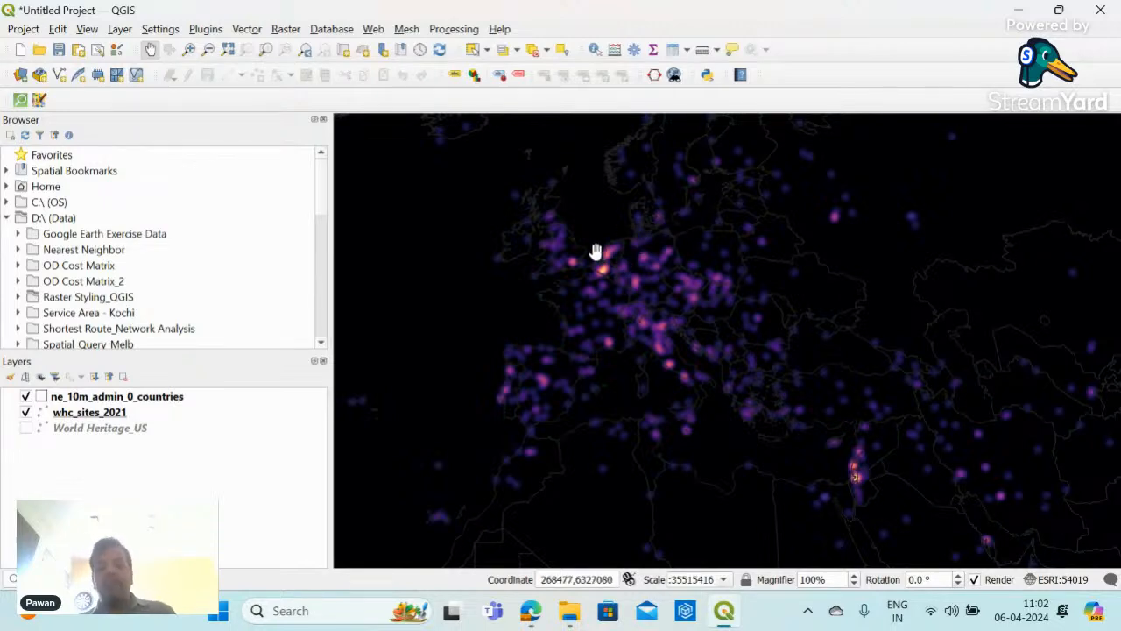
scroll(593, 251, up, 2)
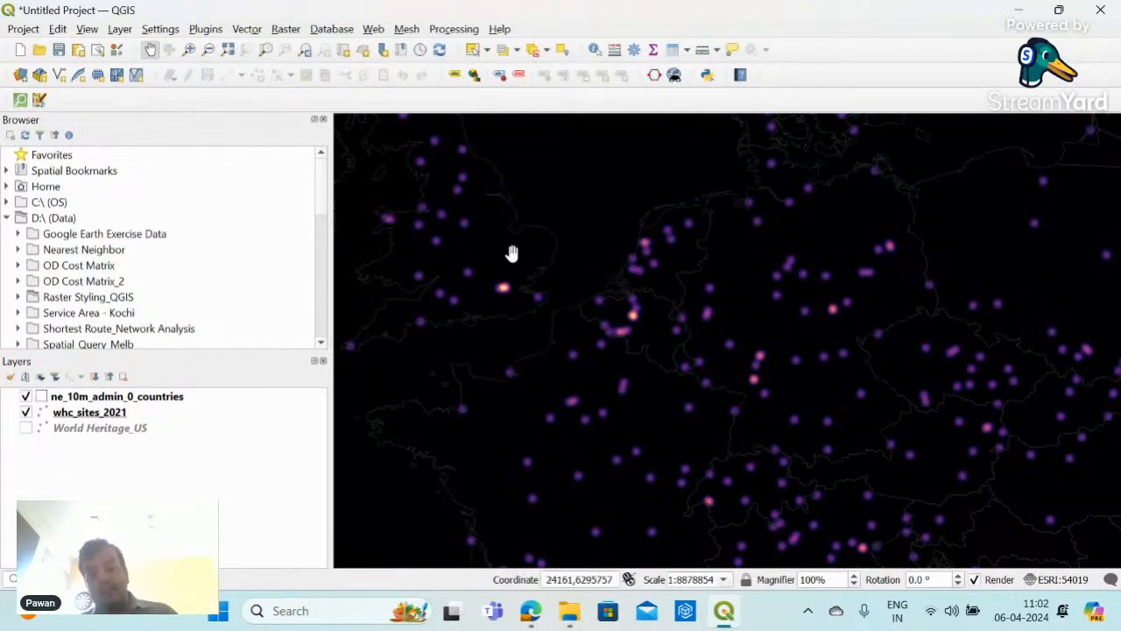
scroll(475, 183, down, 2)
scroll(543, 208, up, 1)
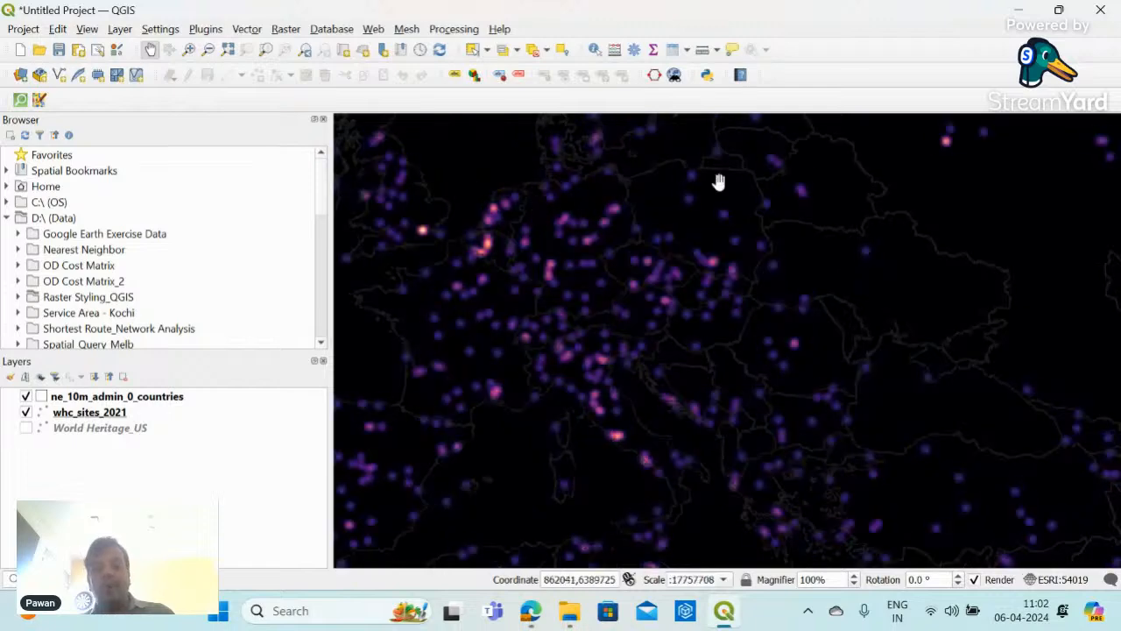
scroll(693, 323, down, 1)
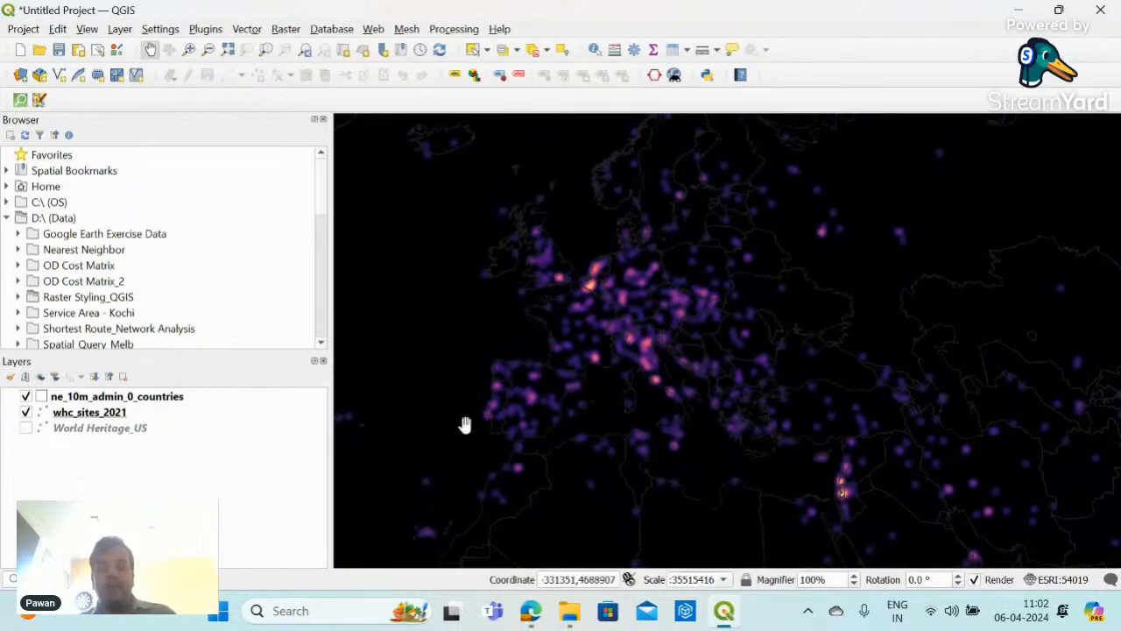
scroll(832, 289, down, 1)
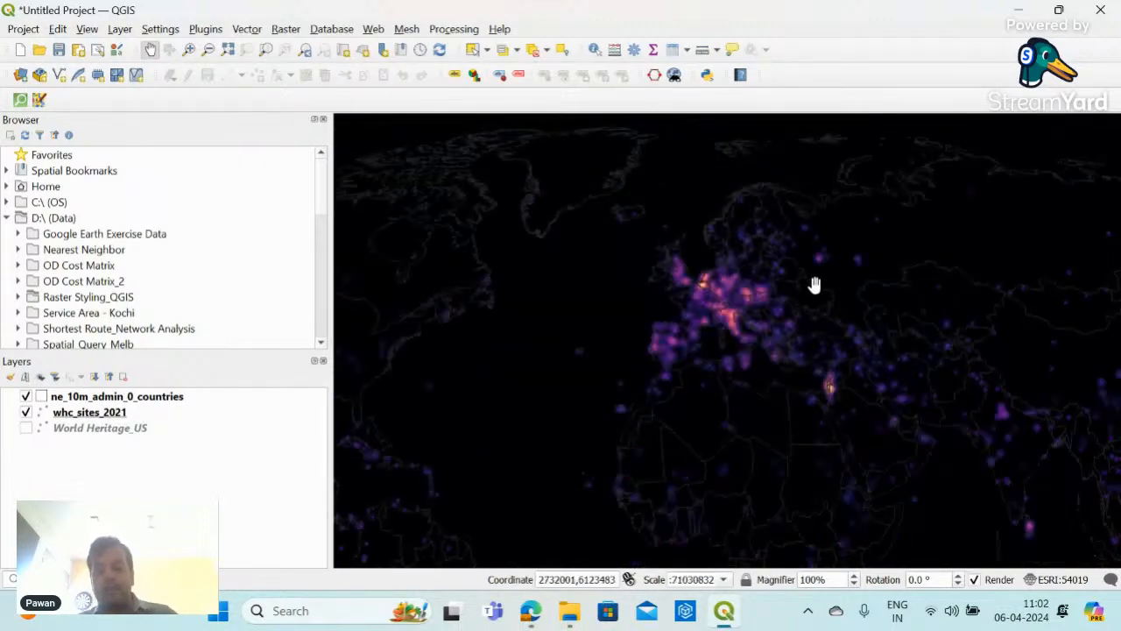
- Examine the World Heritage site density over India and the surrounding parts of Asia
drag(976, 421, 693, 306)
scroll(768, 367, up, 1)
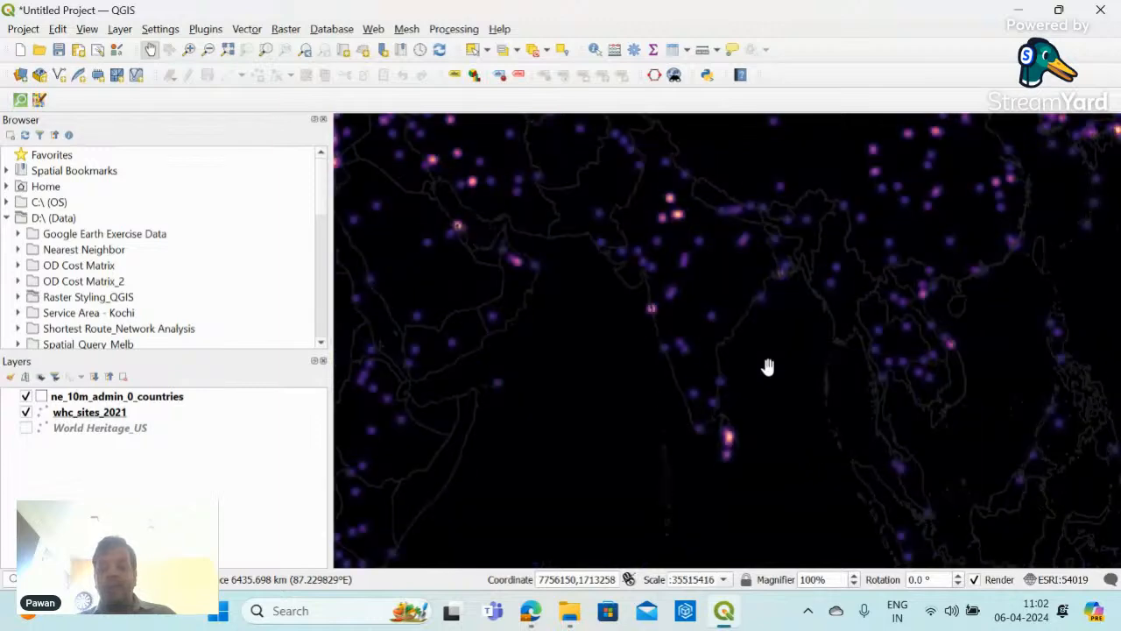
scroll(670, 202, up, 1)
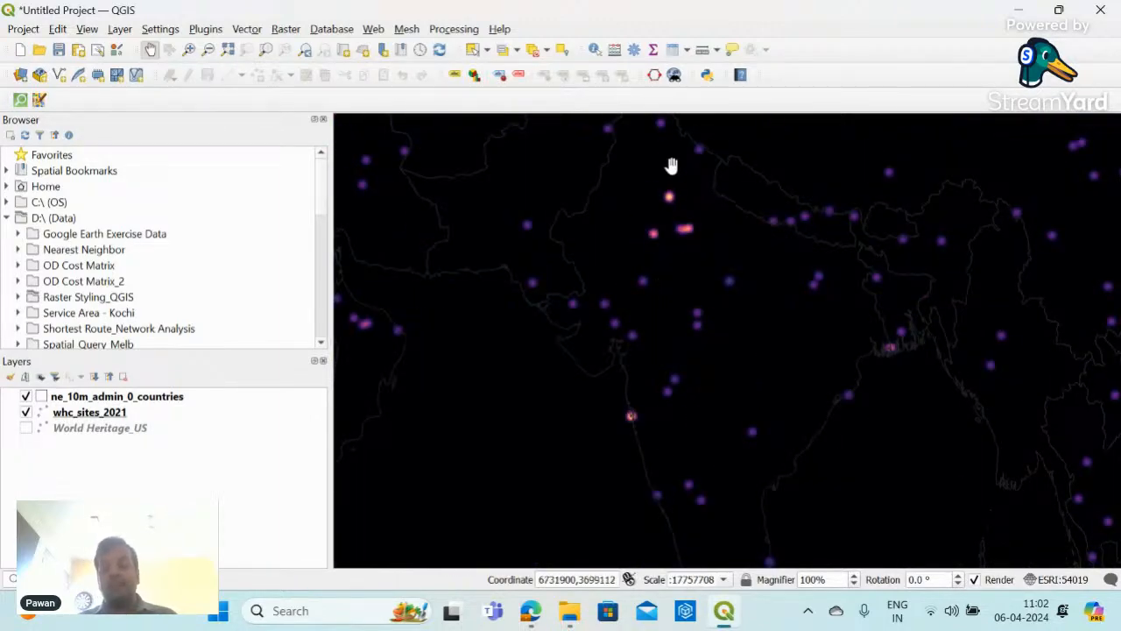
scroll(629, 441, up, 1)
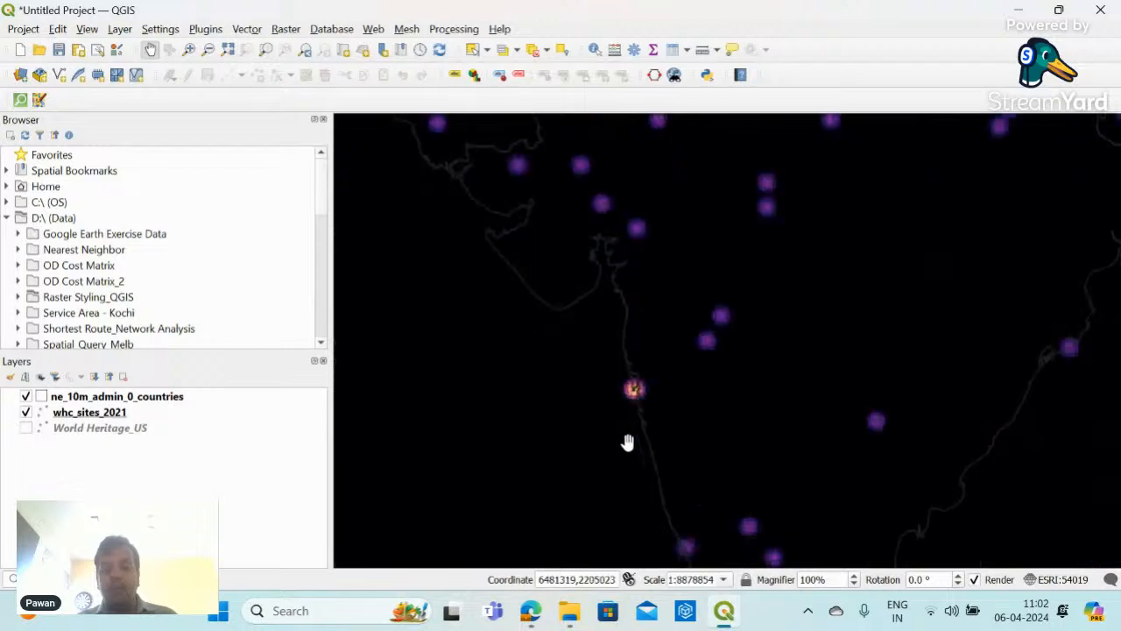
scroll(631, 335, down, 1)
scroll(630, 335, down, 1)
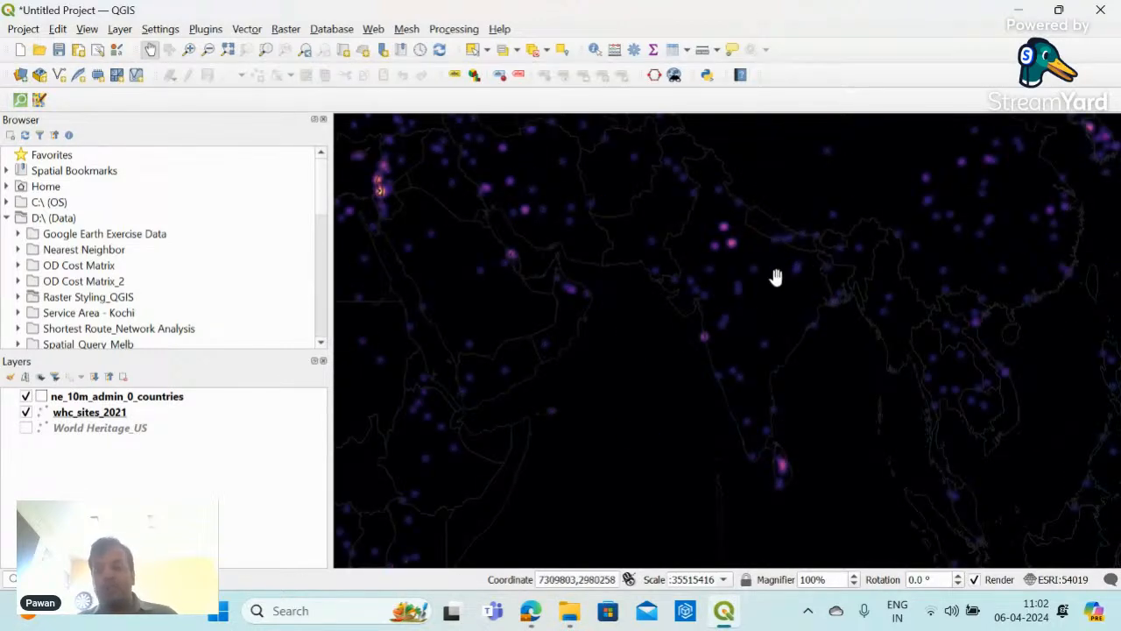
scroll(843, 285, down, 1)
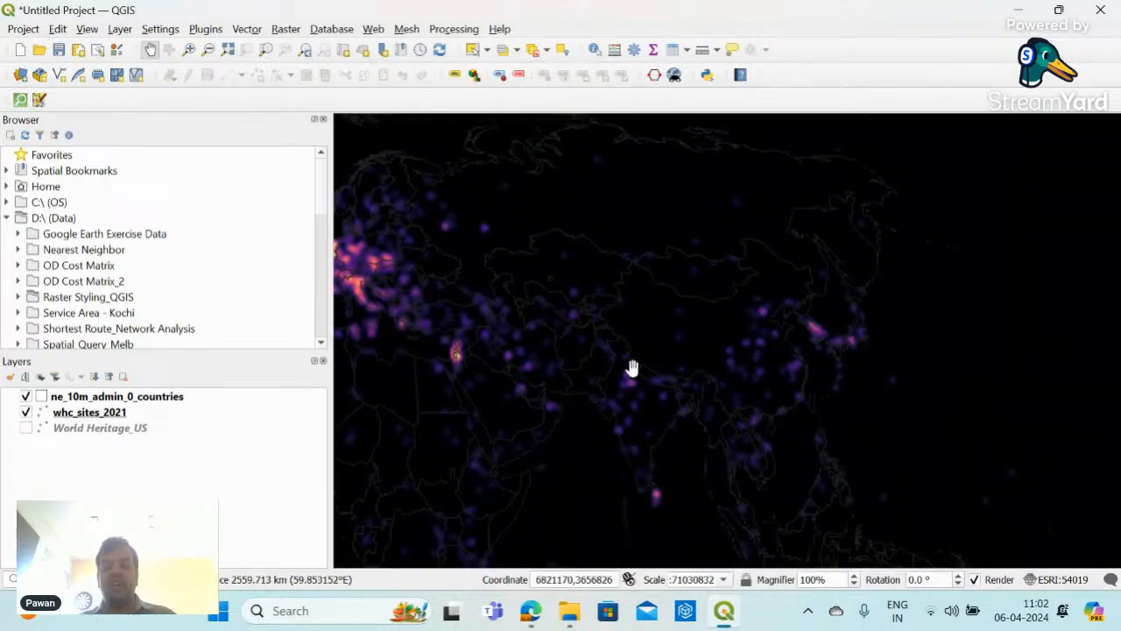
- Examine the World Heritage site density across North and Central America against the country outlines
drag(451, 408, 740, 388)
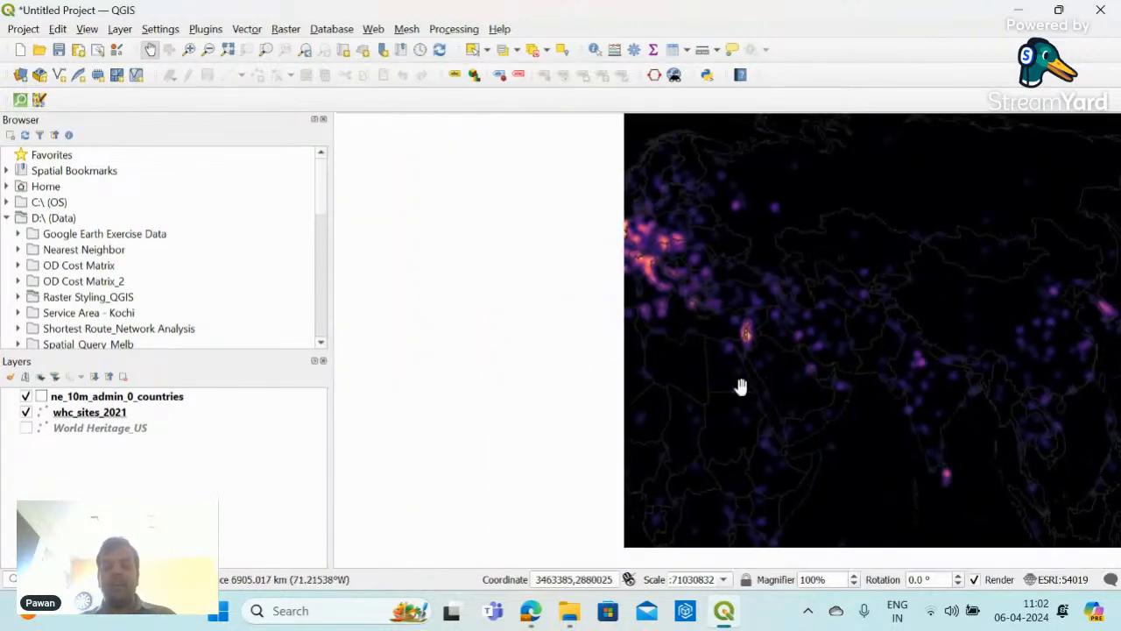
drag(616, 373, 977, 308)
drag(707, 322, 776, 366)
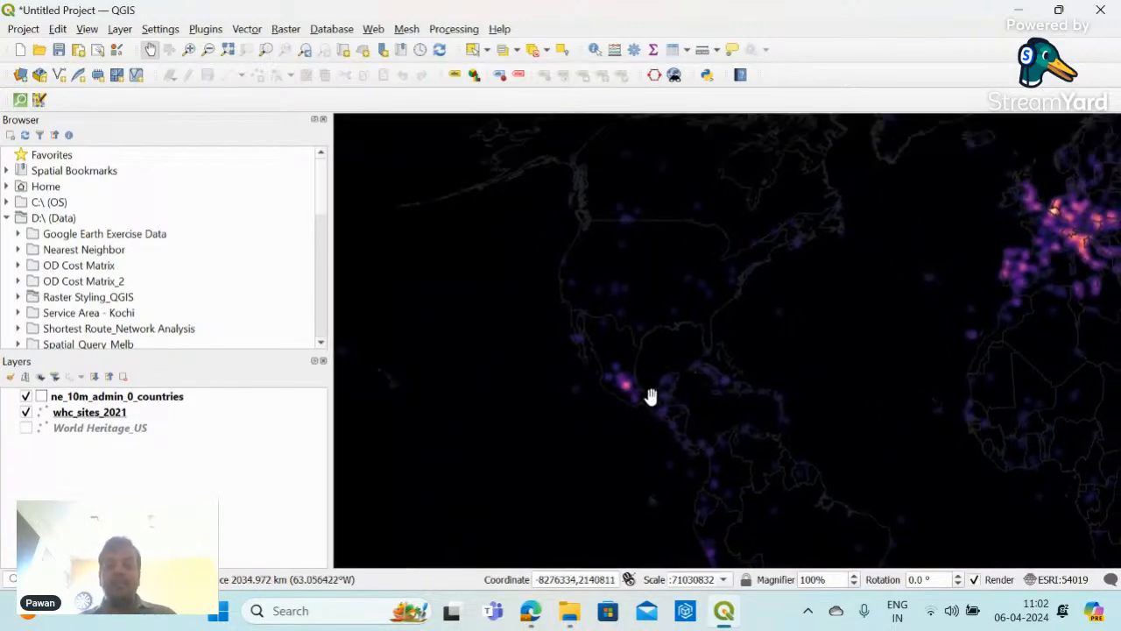
scroll(651, 396, up, 2)
scroll(562, 334, down, 1)
drag(585, 273, 632, 411)
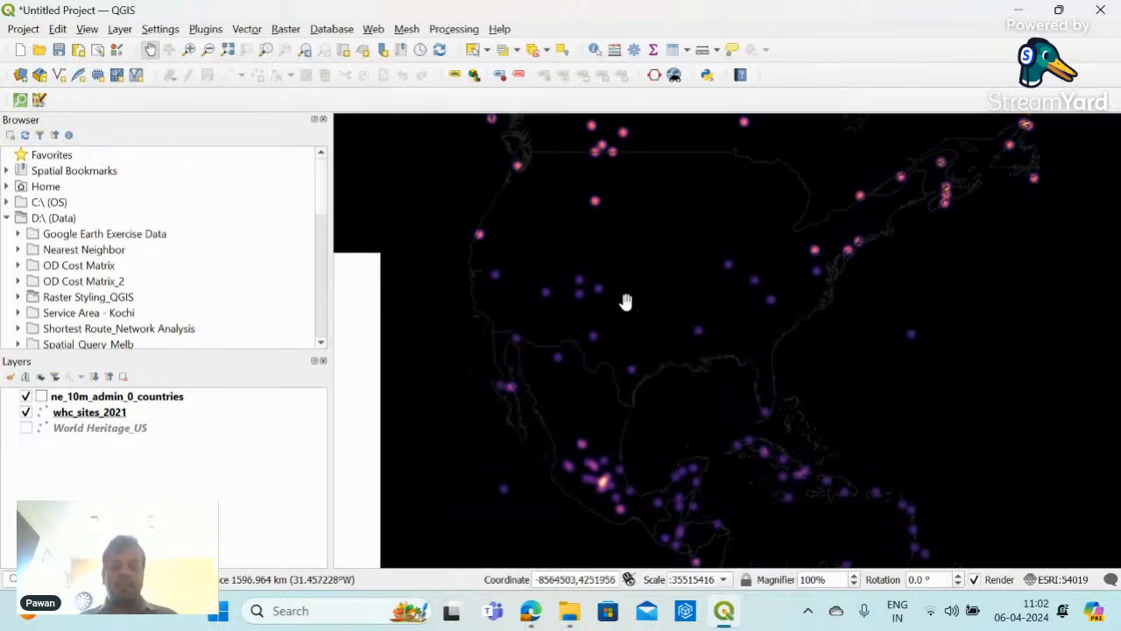
drag(621, 279, 662, 372)
scroll(648, 221, up, 1)
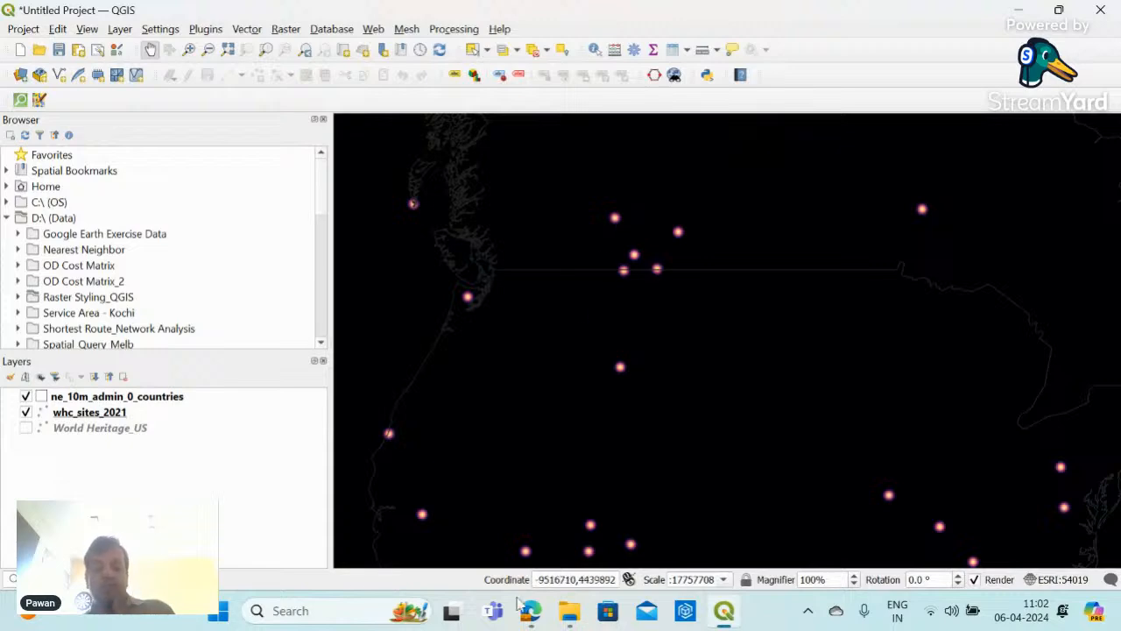
- Switch to the StreamYard studio in the browser and stop sharing the screen
mouse_move(530, 610)
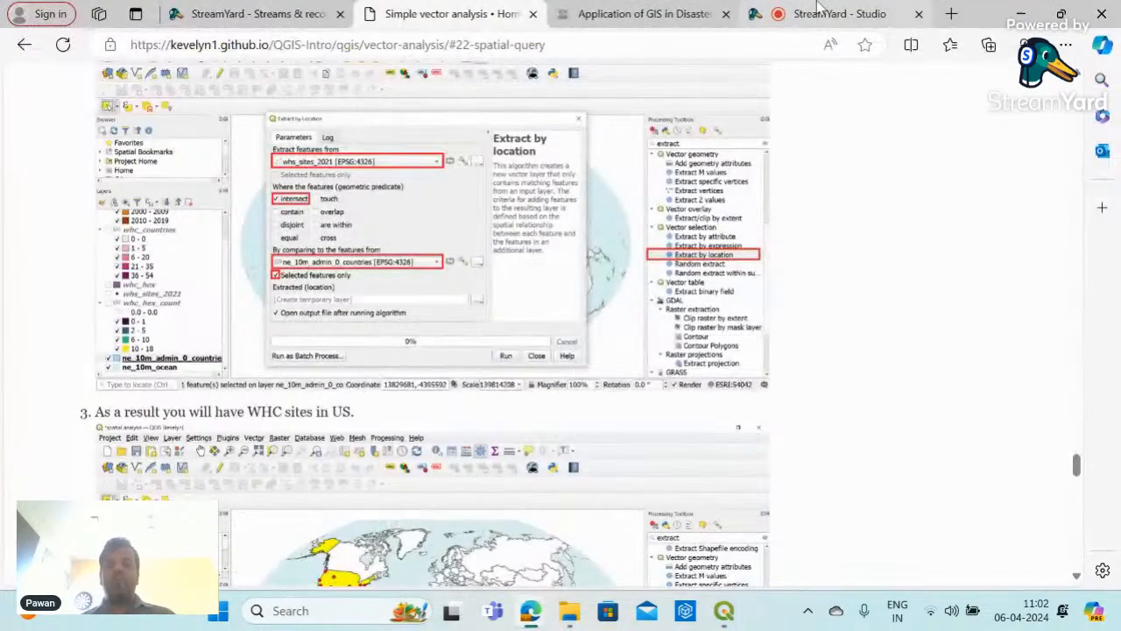
click(819, 13)
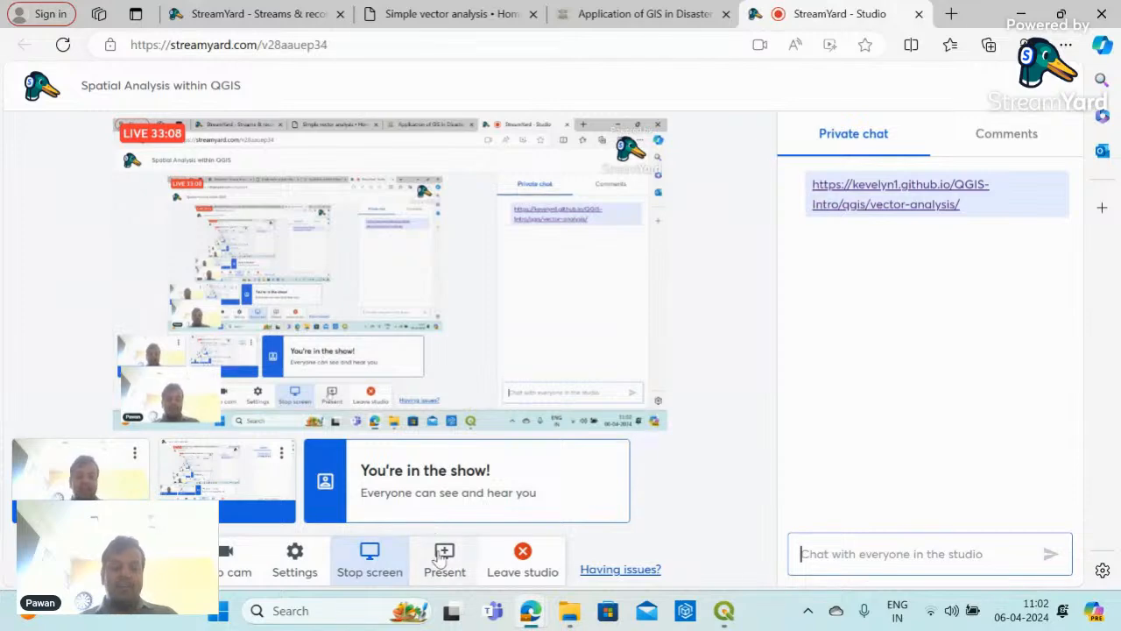
click(370, 558)
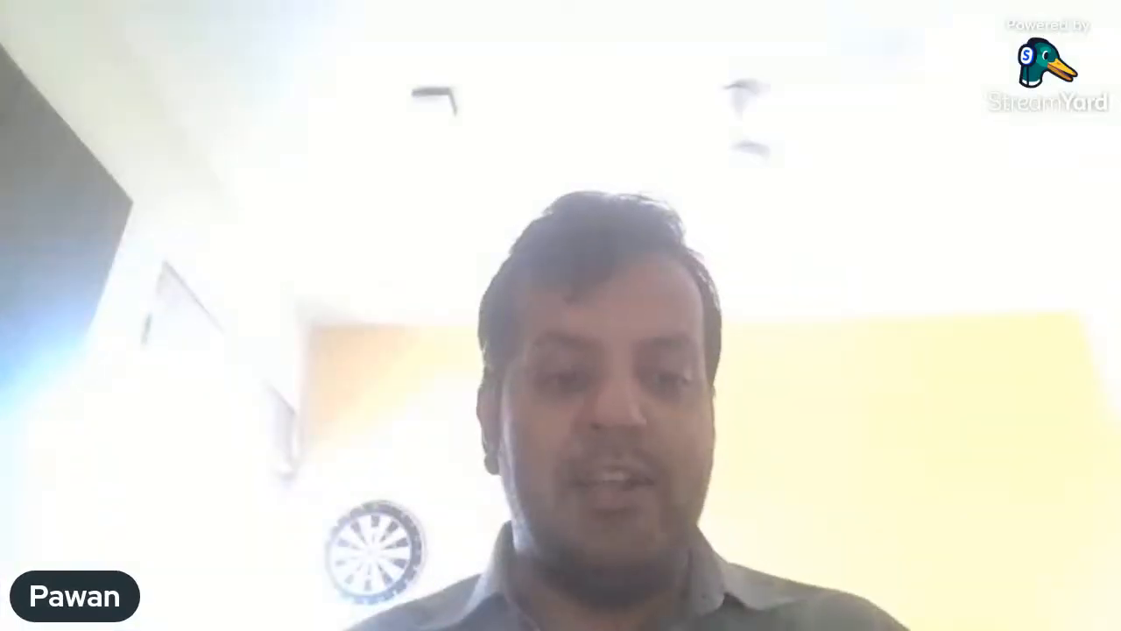